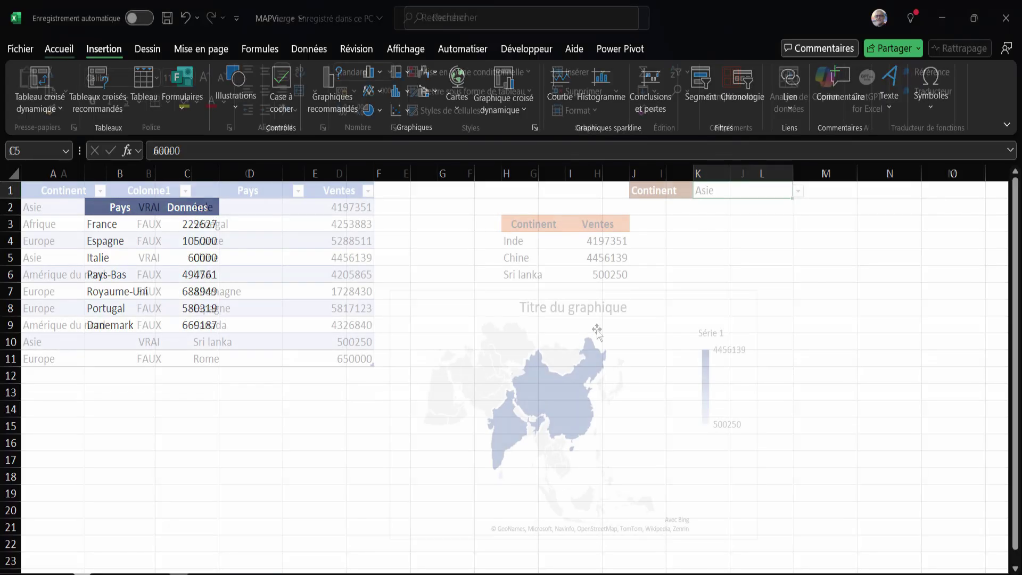
Step: Pick Amérique du nord from the J1 continent dropdown
click(799, 196)
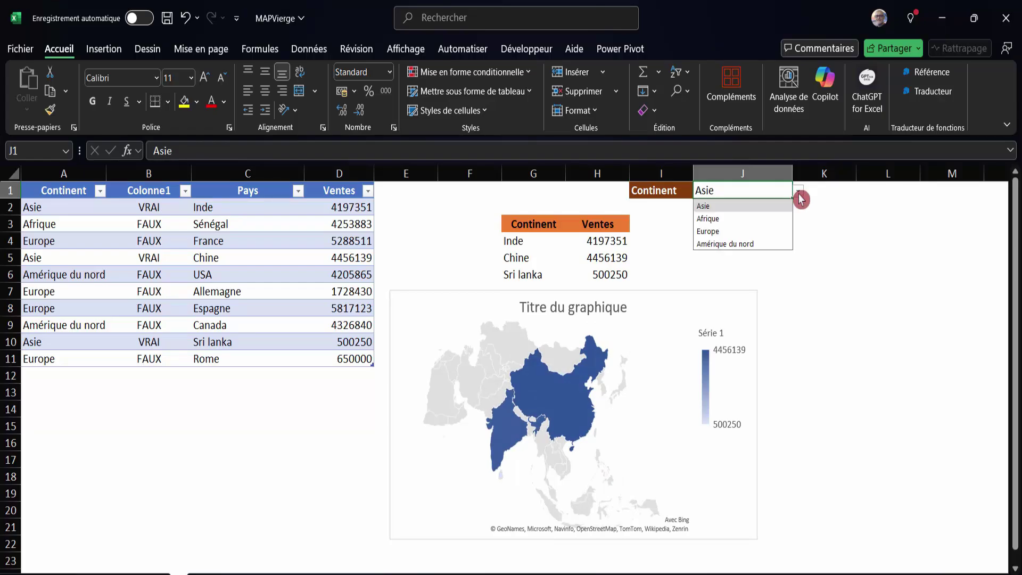
click(750, 246)
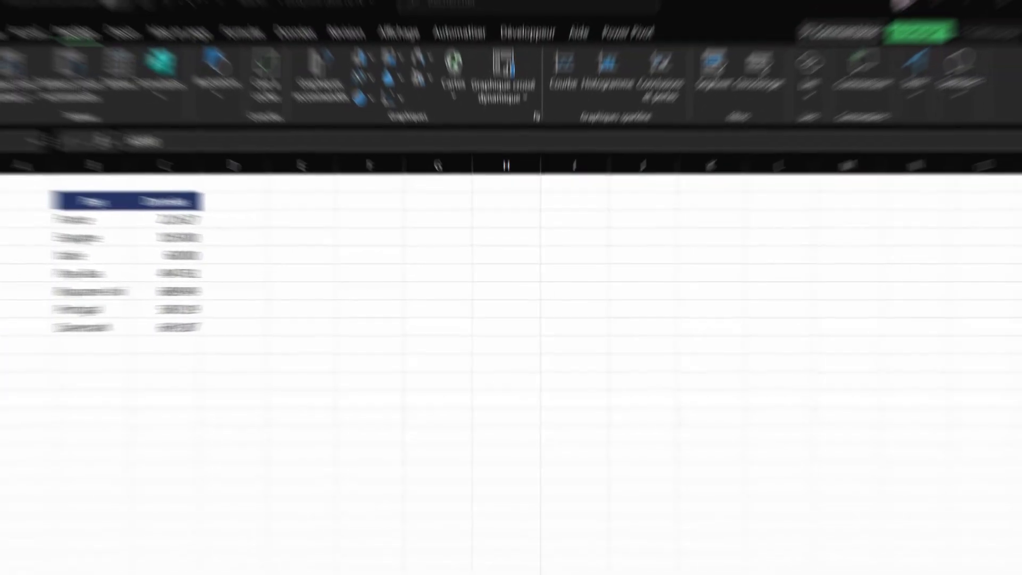
Step: Insert an enlarged filled map chart of the seven-country Pays/Données table B2:C9
click(104, 205)
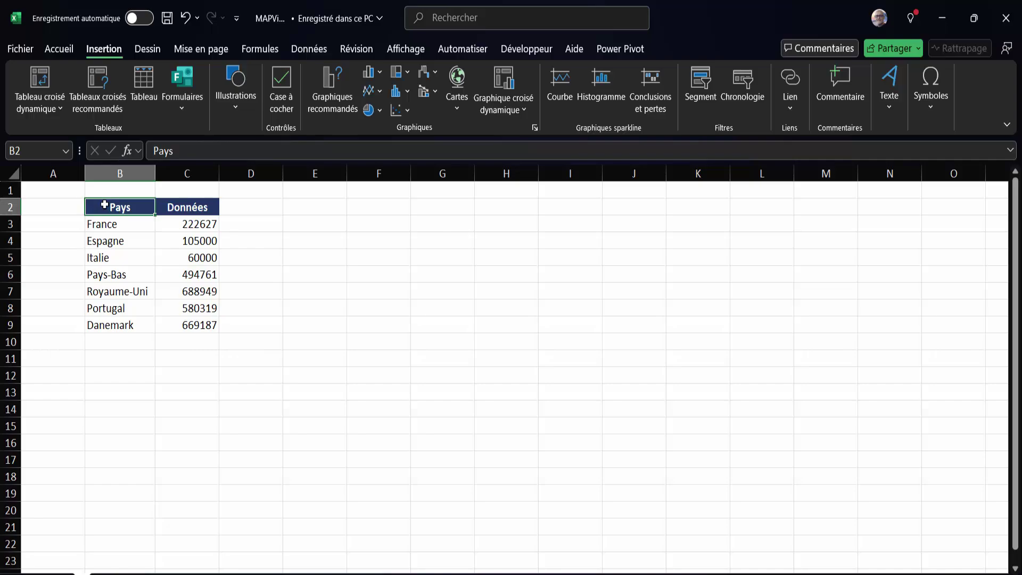
drag(105, 205, 181, 321)
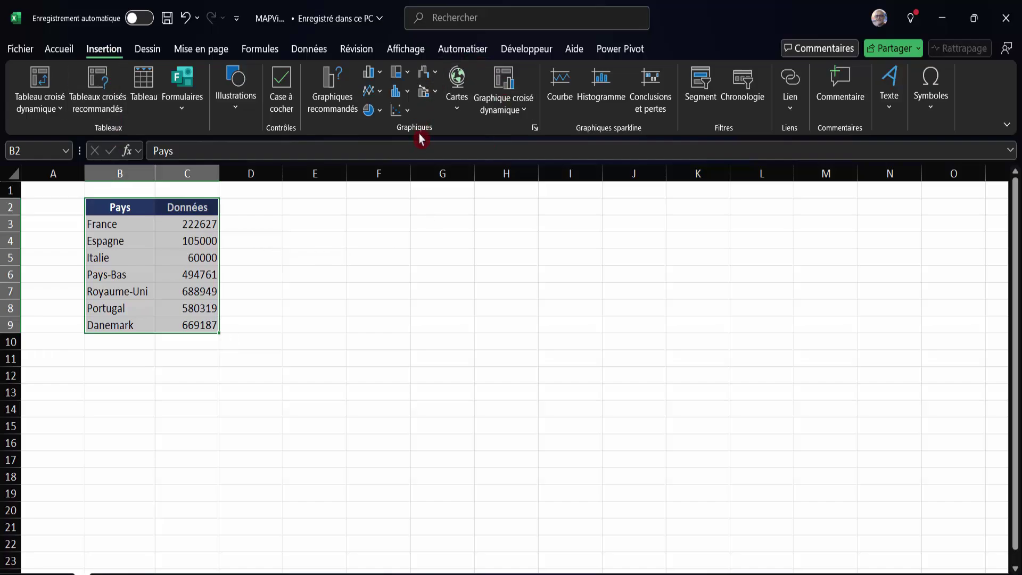
click(458, 79)
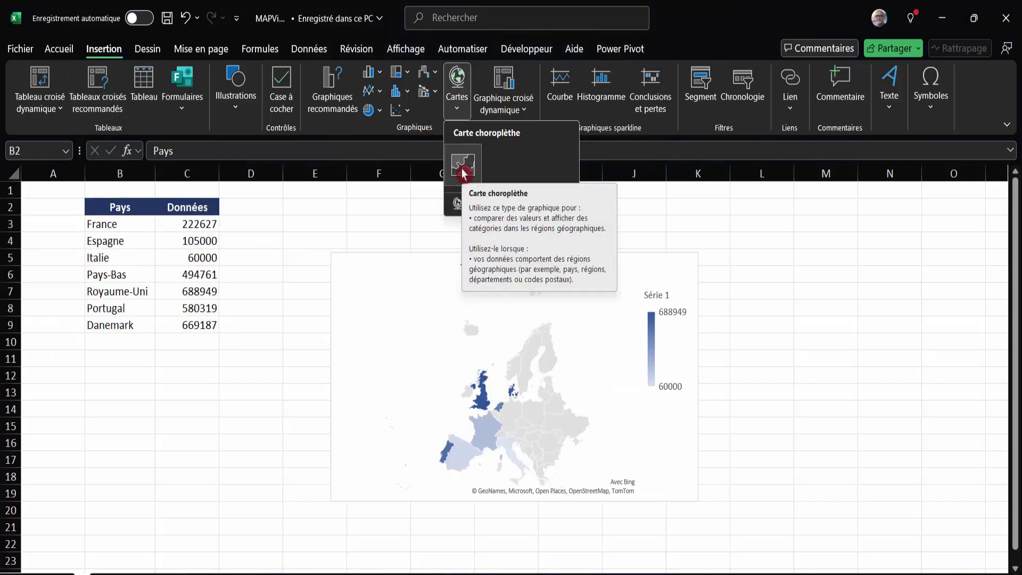
click(463, 178)
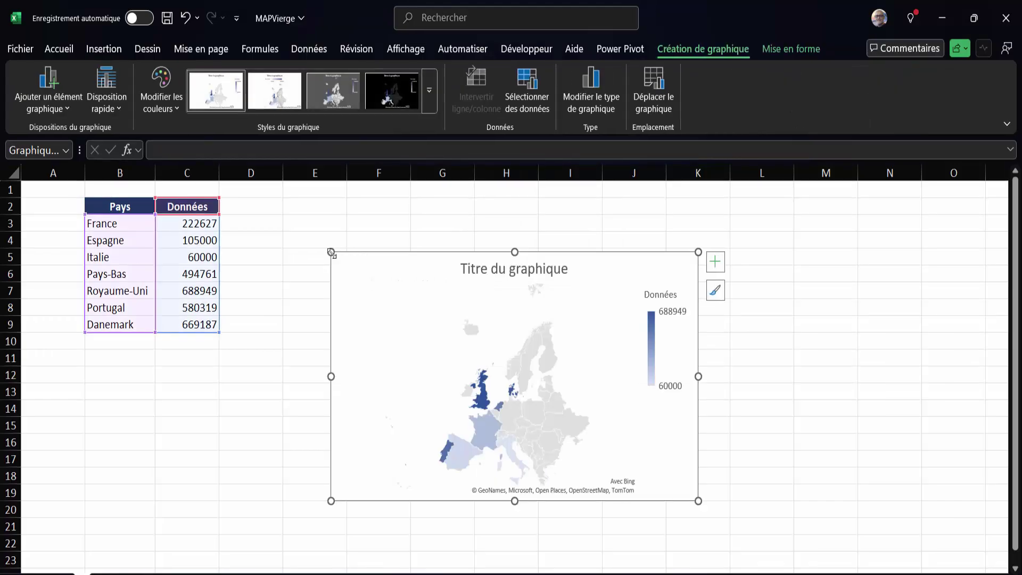
drag(331, 251, 285, 208)
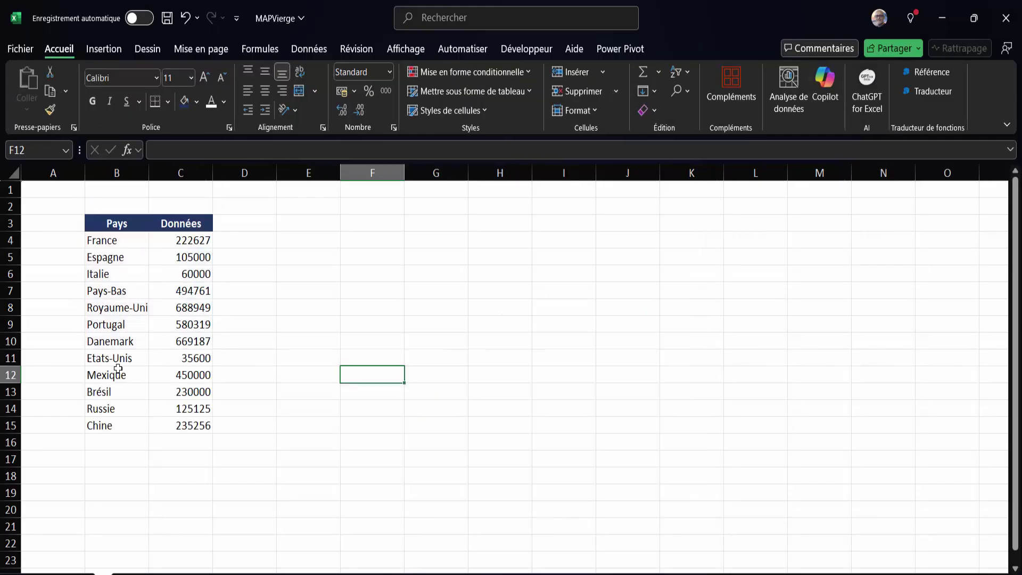
Step: Insert an enlarged filled world map from the twelve-country table B3:C15
drag(113, 223, 179, 226)
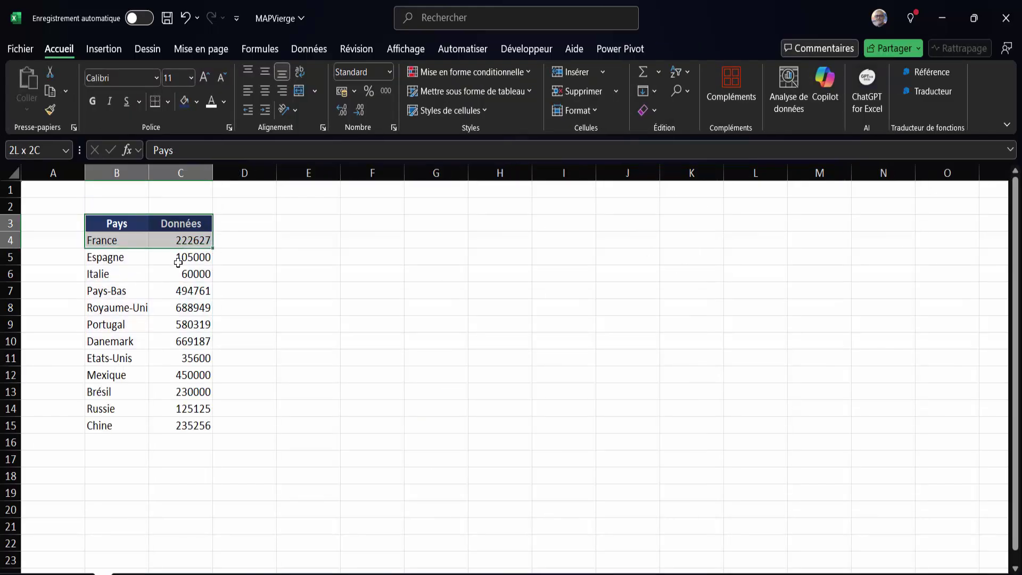
drag(178, 226, 178, 425)
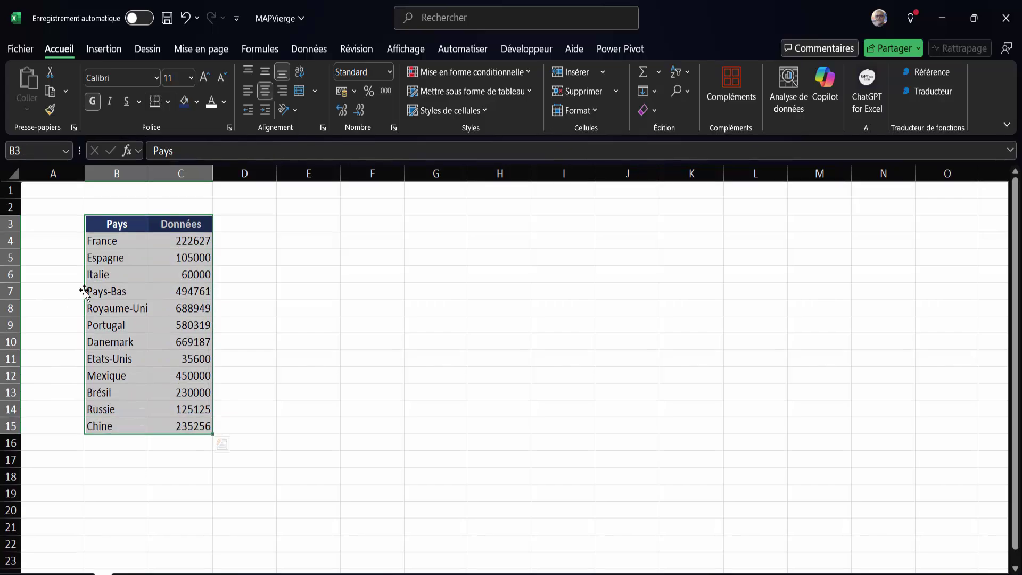
click(104, 49)
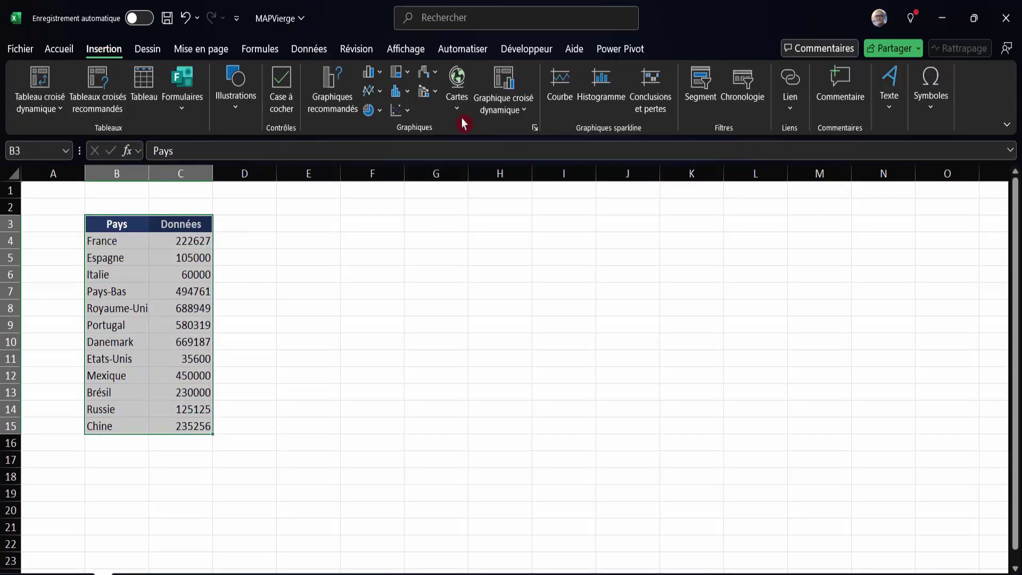
click(462, 107)
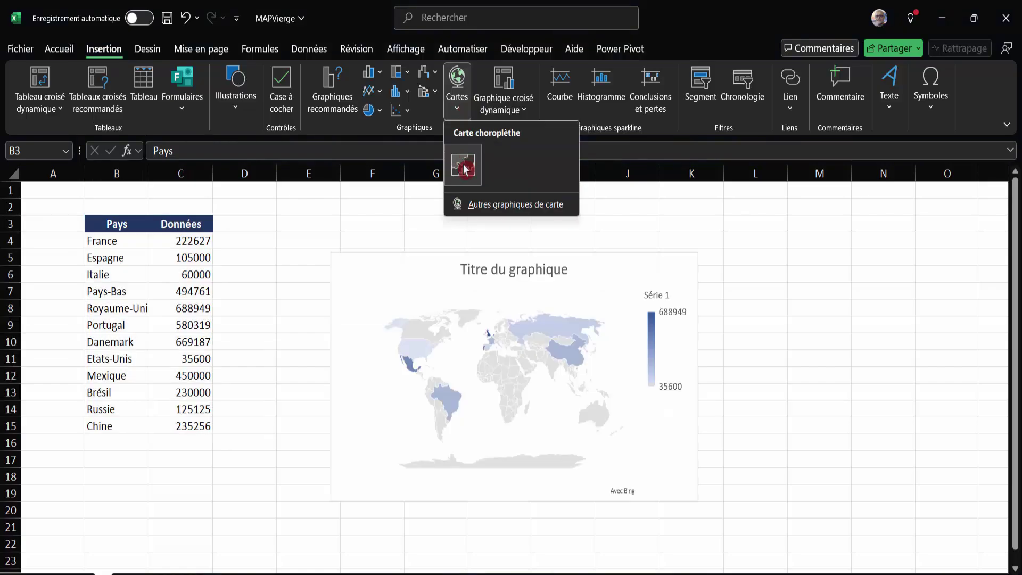
click(463, 165)
drag(331, 253, 260, 215)
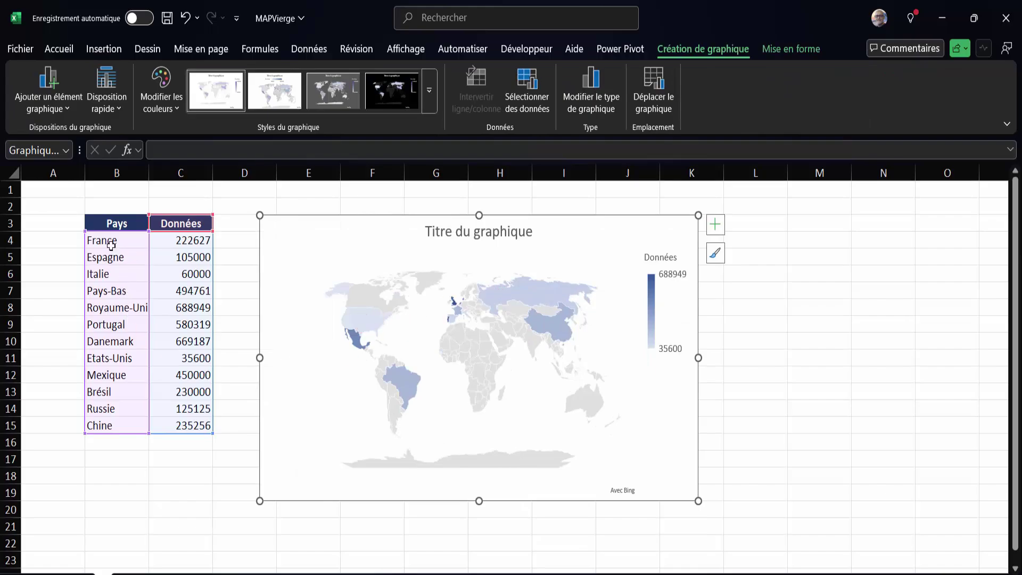
Step: Finish adjusting the world map chart and deselect it
click(403, 384)
mouse_move(361, 348)
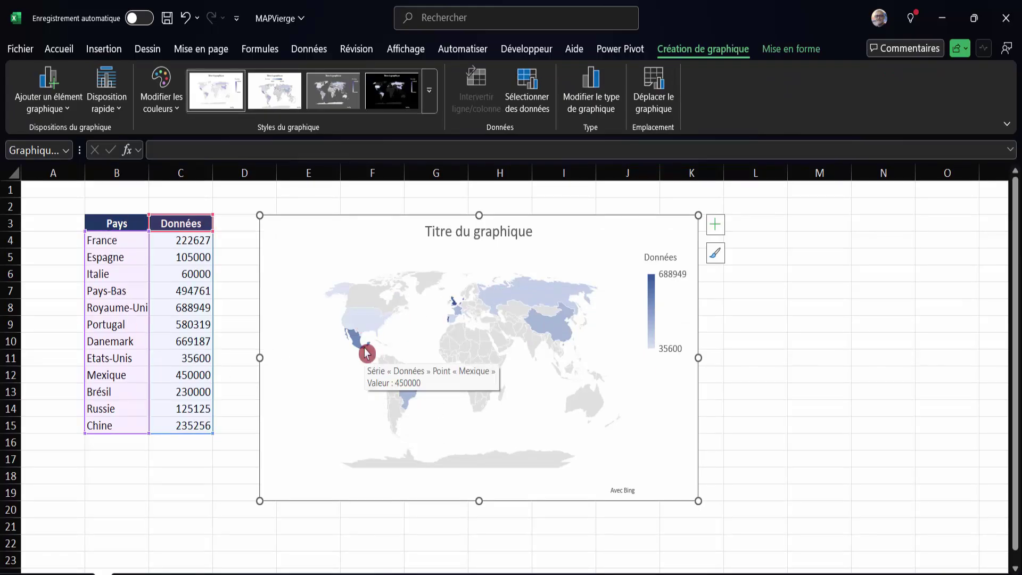
click(367, 353)
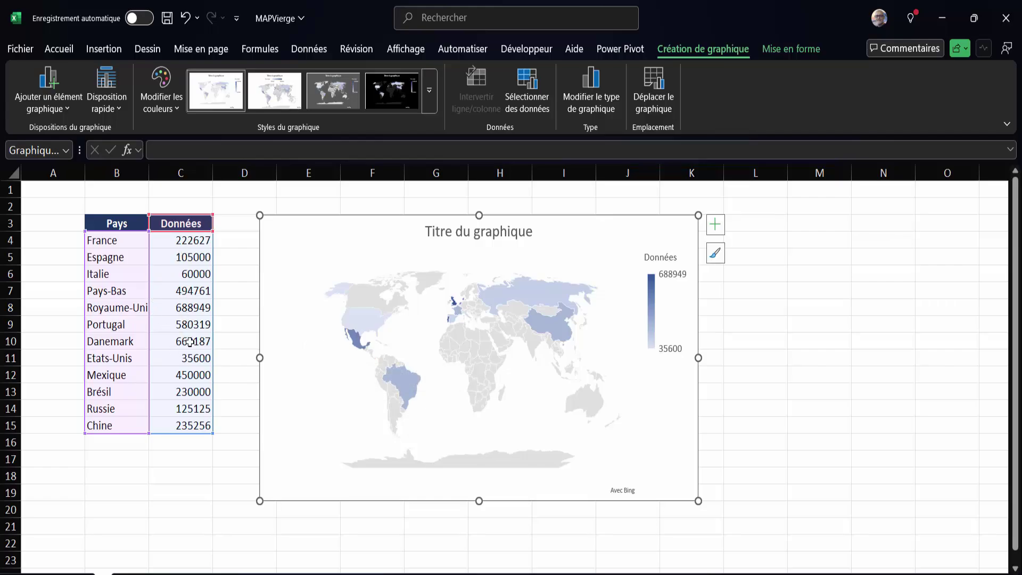
click(669, 278)
click(668, 367)
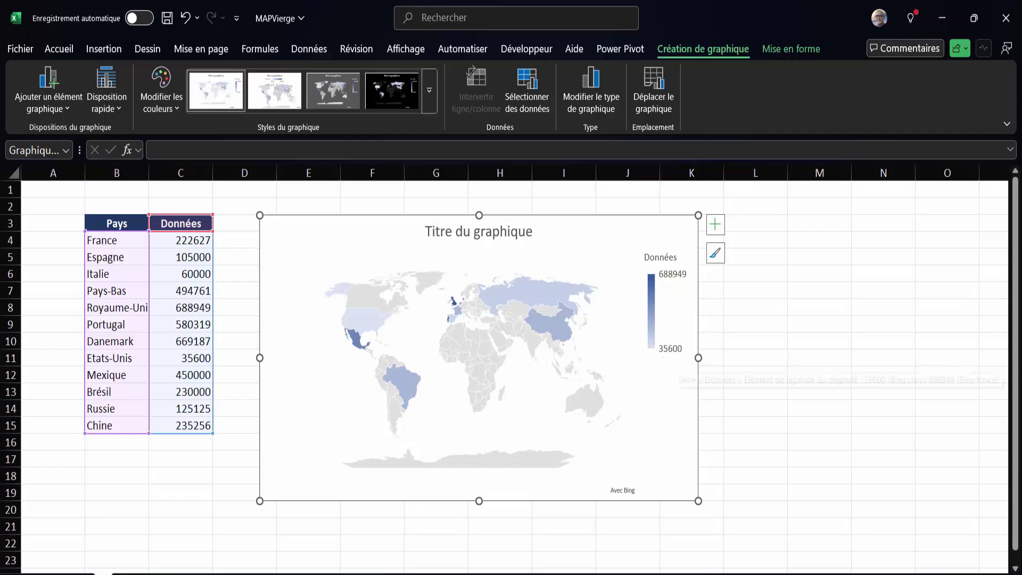
click(191, 465)
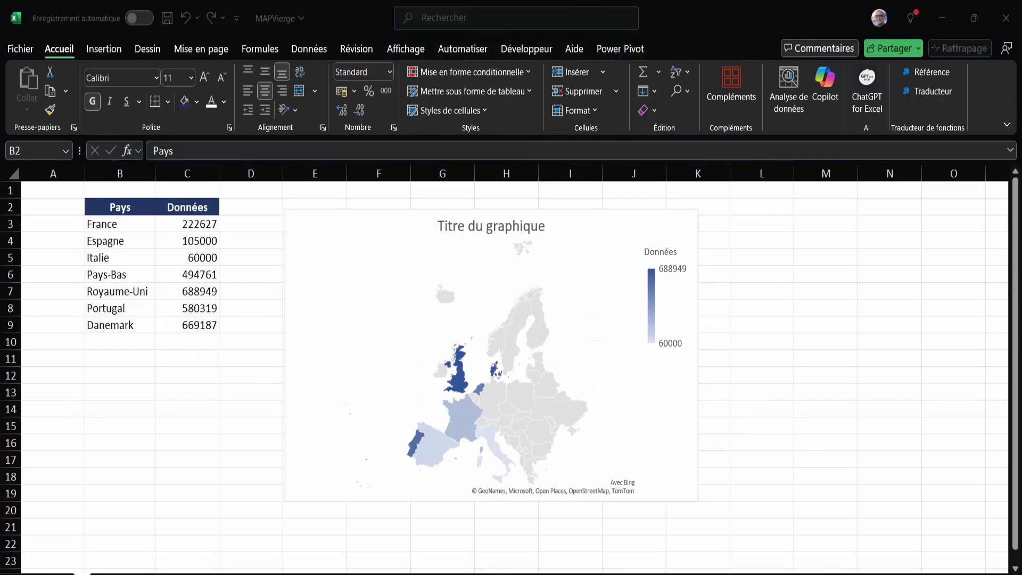
click(585, 221)
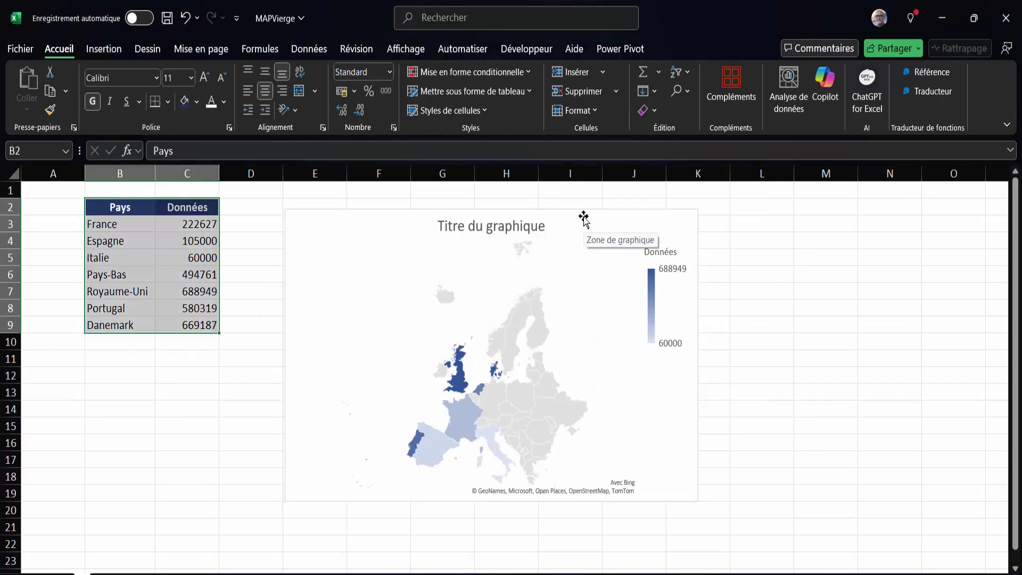
click(584, 217)
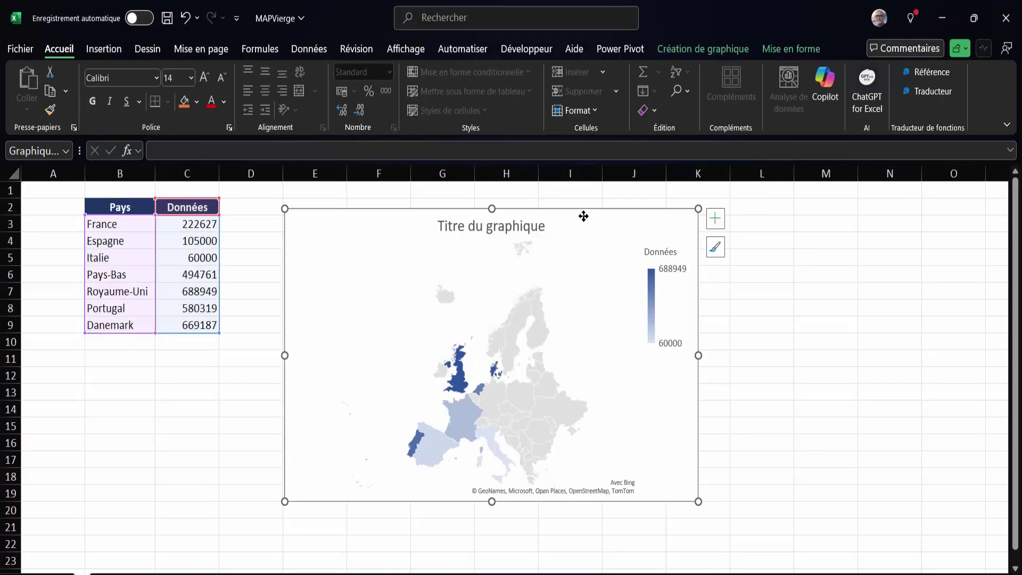
click(715, 223)
click(744, 253)
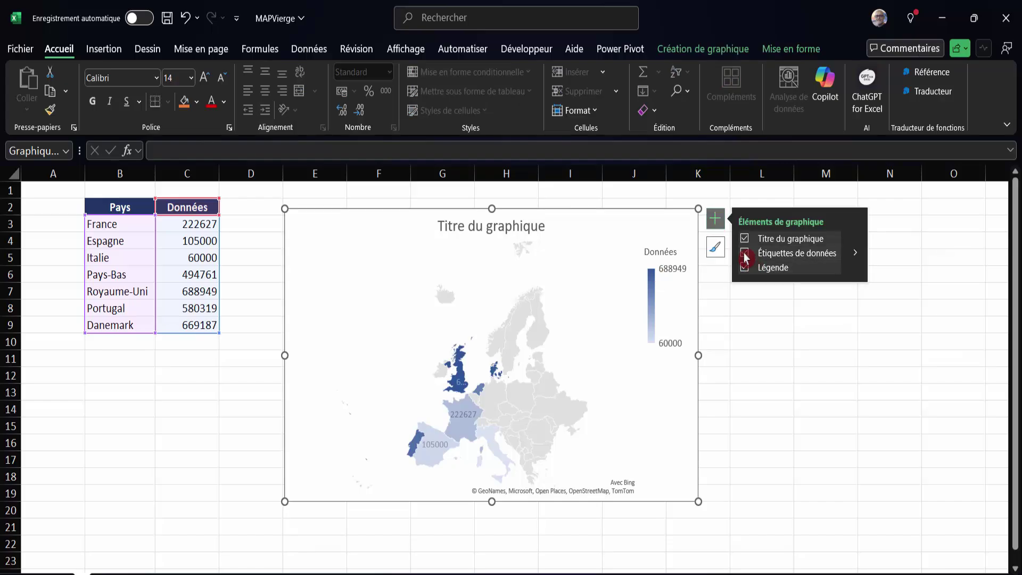
click(463, 427)
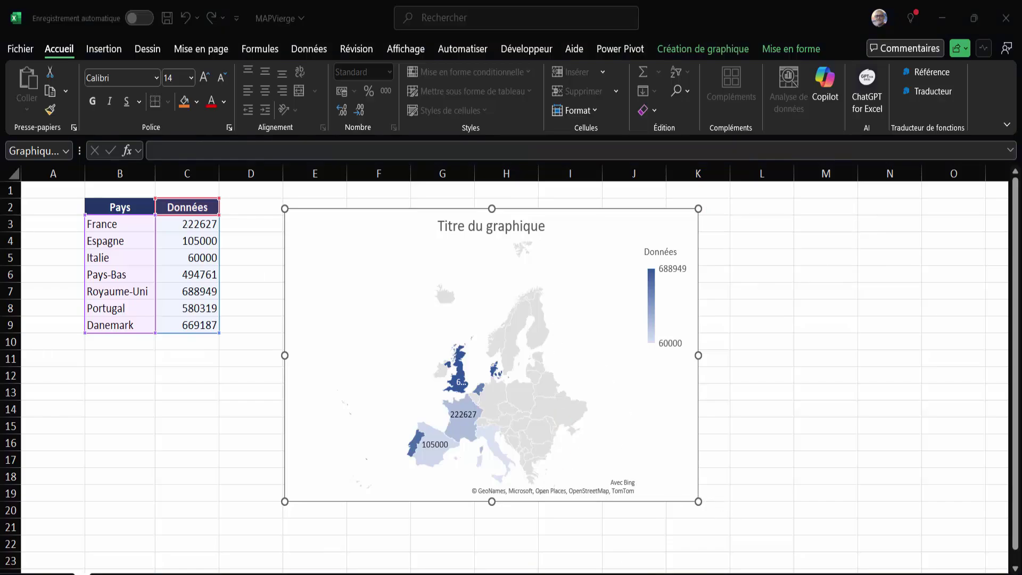
click(607, 211)
click(618, 219)
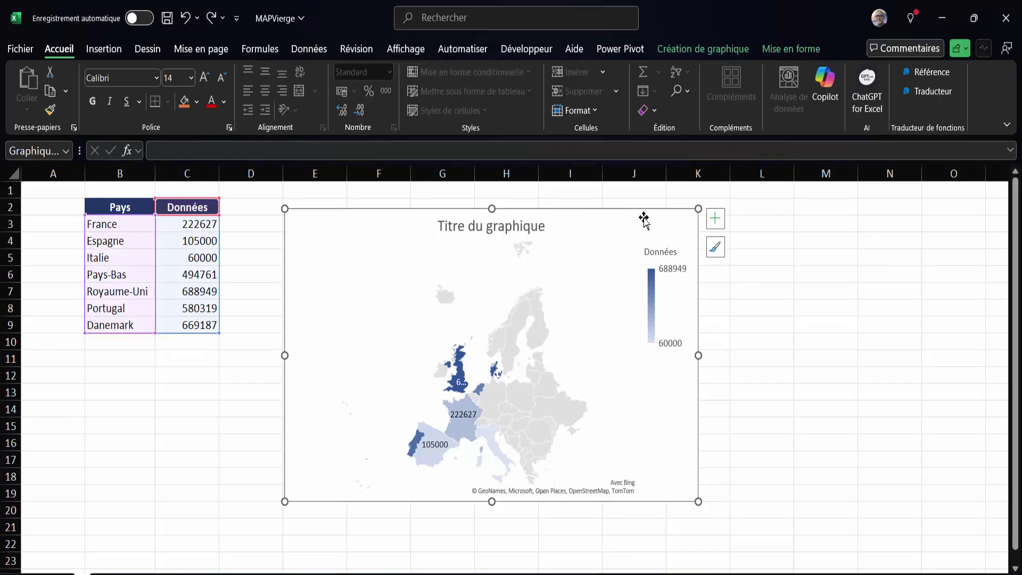
click(716, 219)
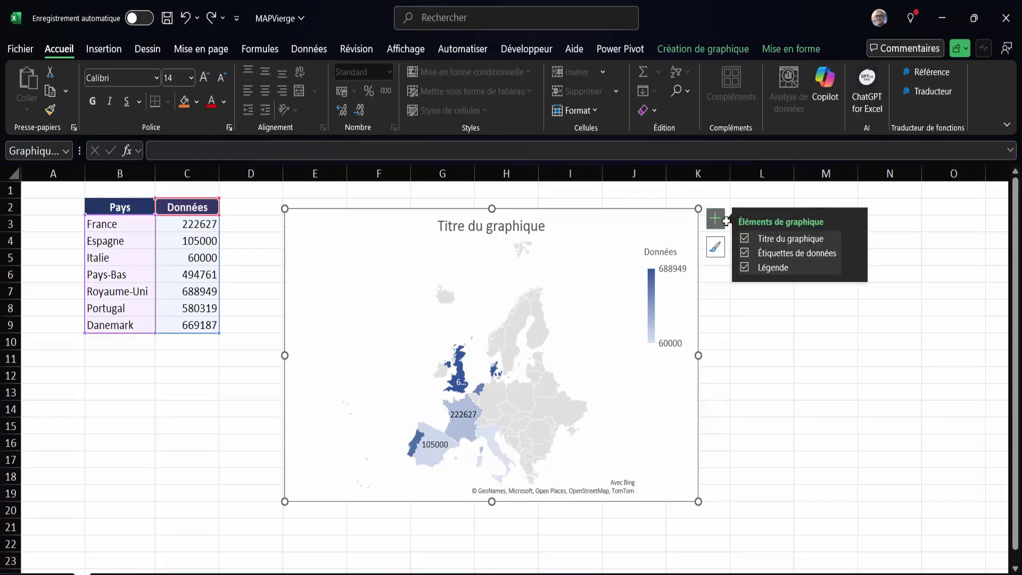
click(745, 254)
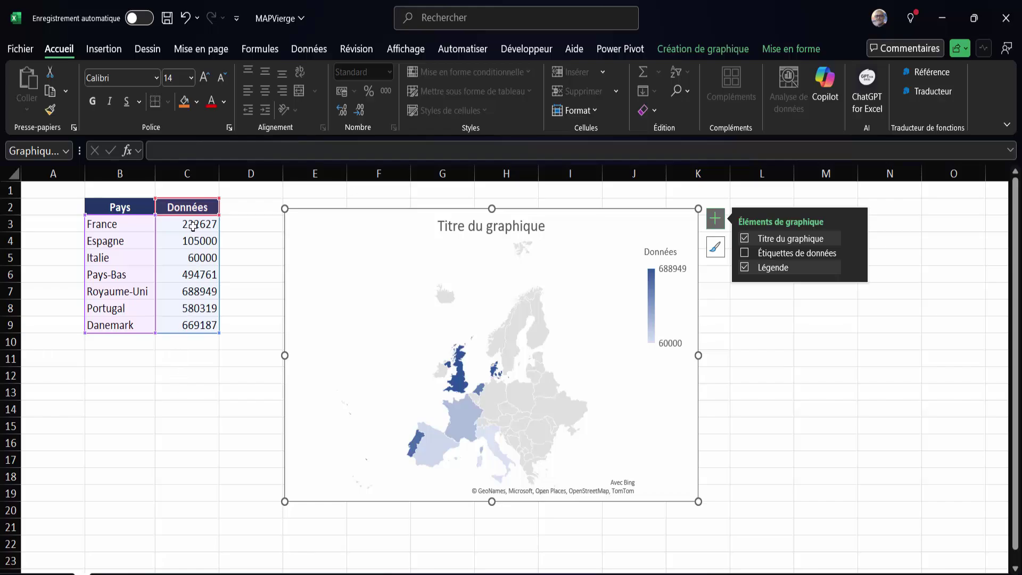
click(193, 226)
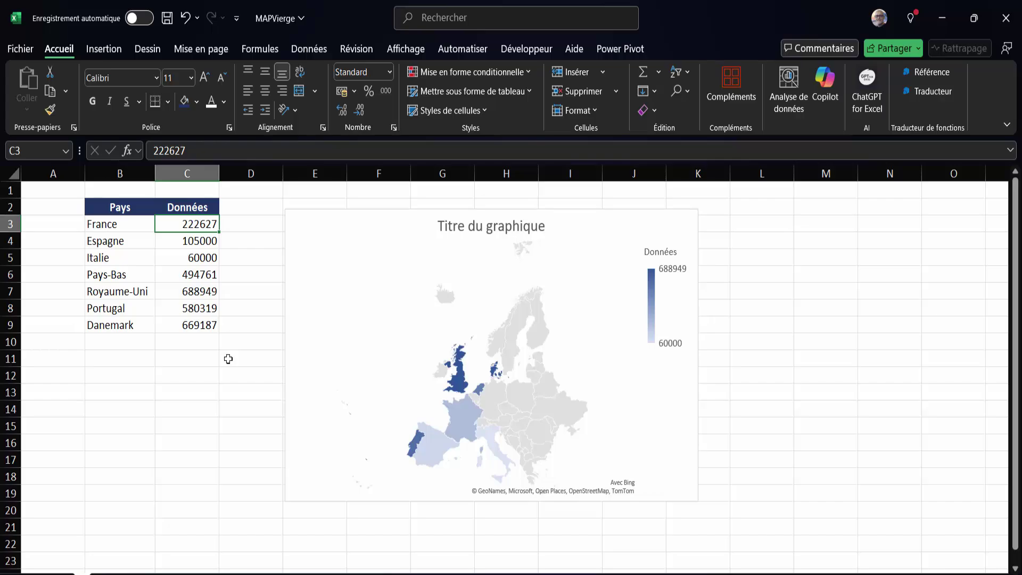
Step: Change France's value in C3 to 1000000, then select France on the map
text(1000000)
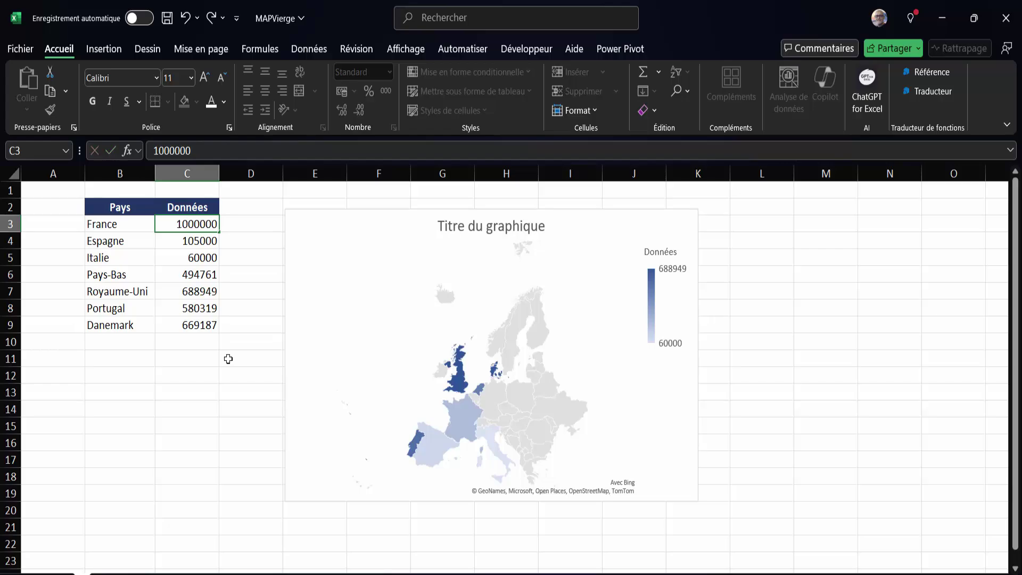
key(Return)
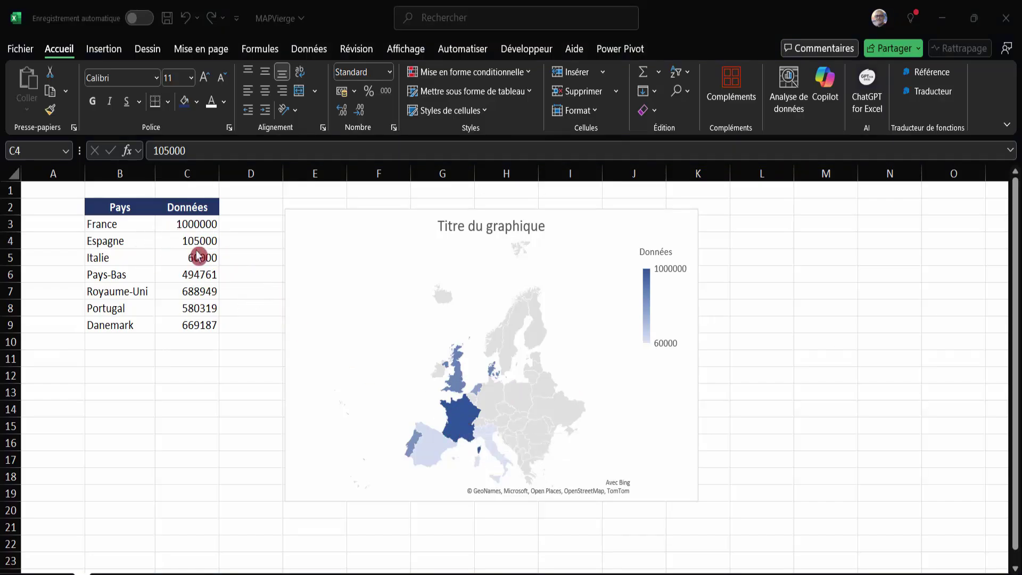
click(463, 432)
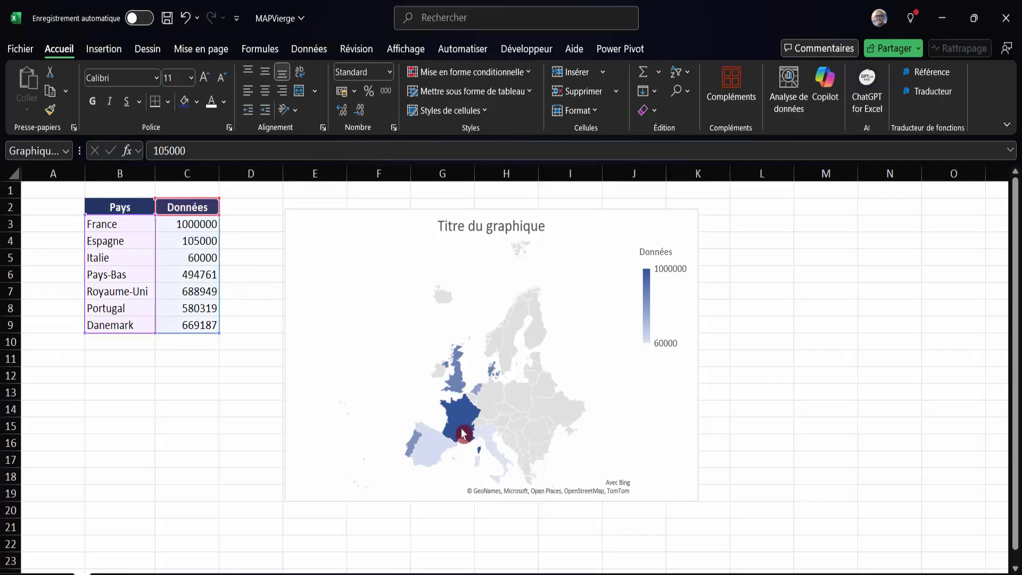
click(464, 433)
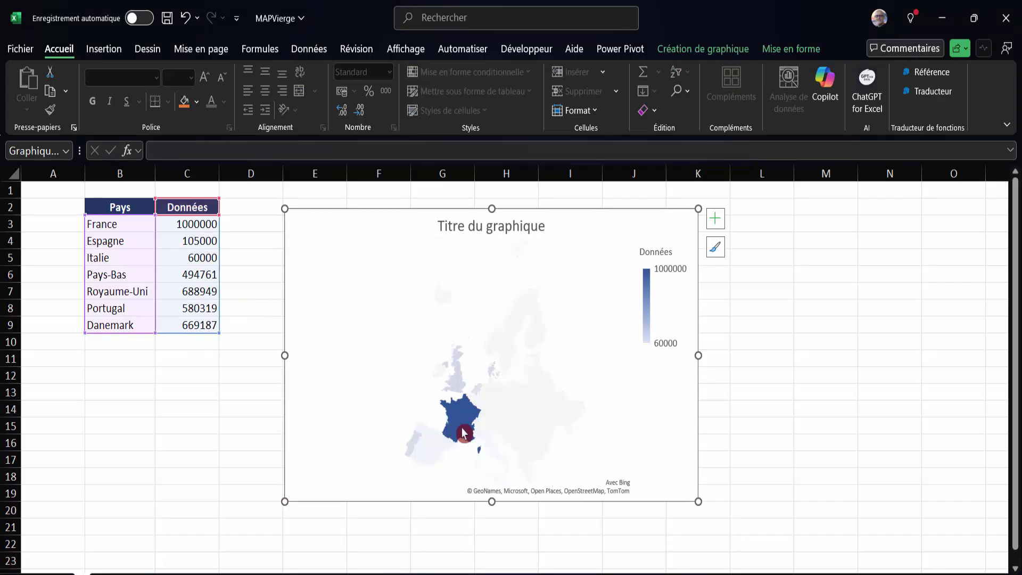
Step: Fill France's area on the map green, then deselect the chart
right_click(464, 432)
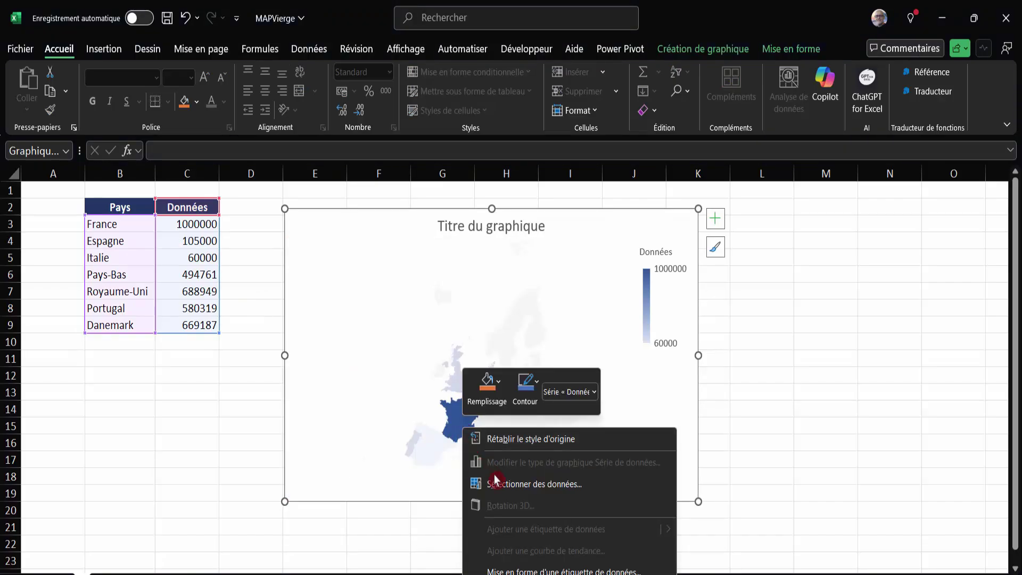
click(499, 375)
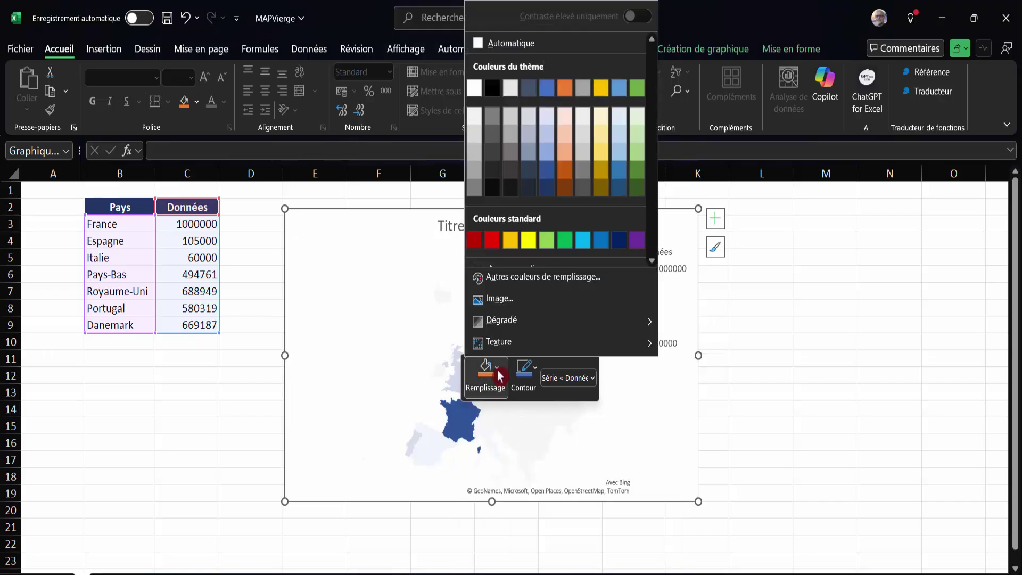
click(565, 241)
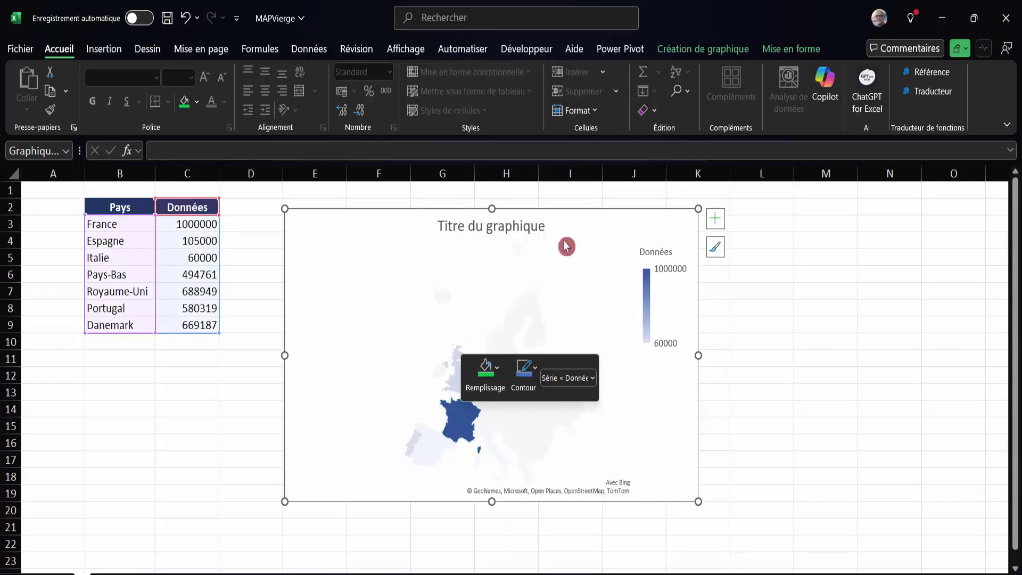
click(805, 425)
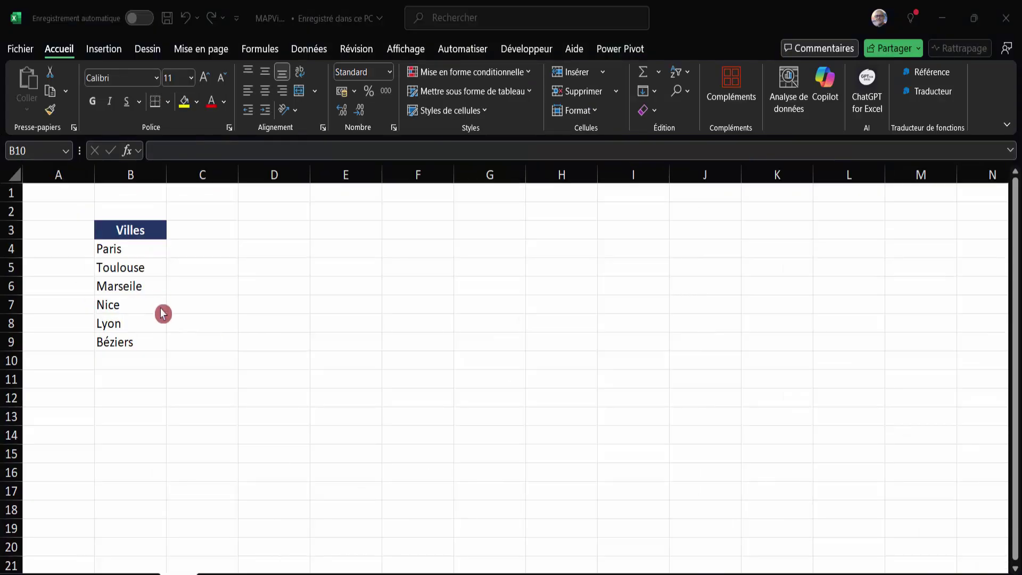
Step: Insert a trial filled map from the city names B4:B9 only
click(162, 313)
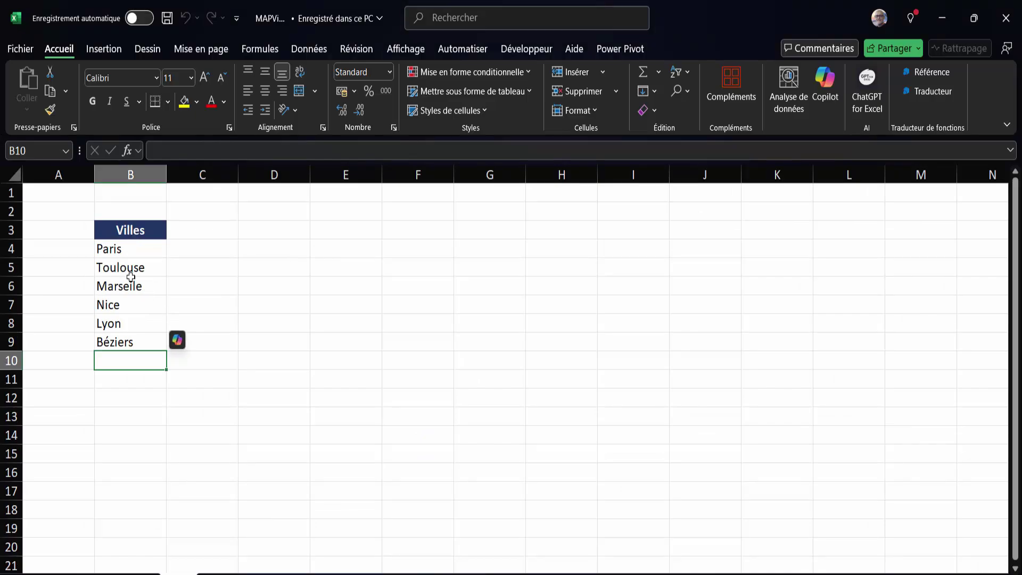
drag(131, 245, 130, 338)
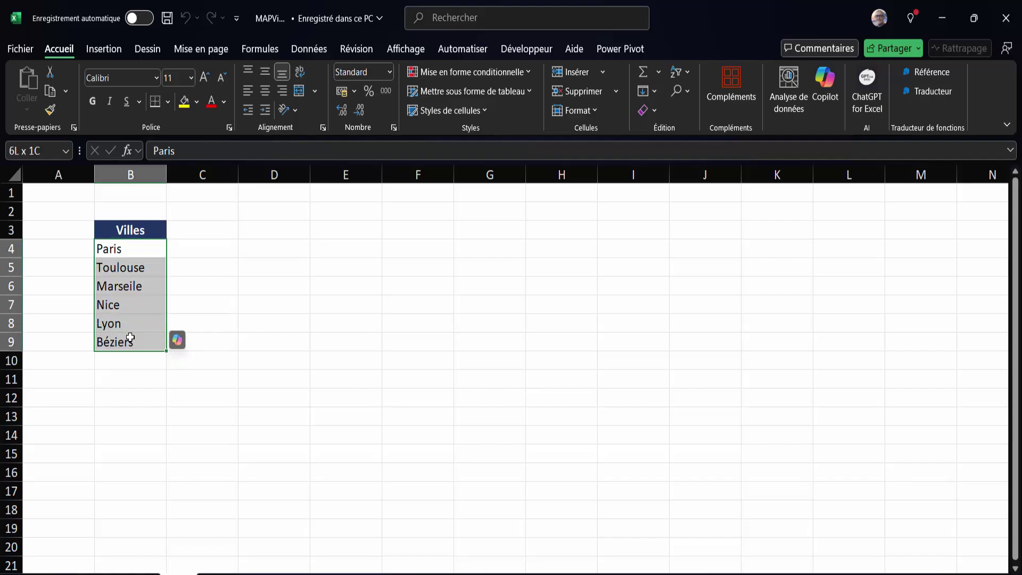
click(107, 50)
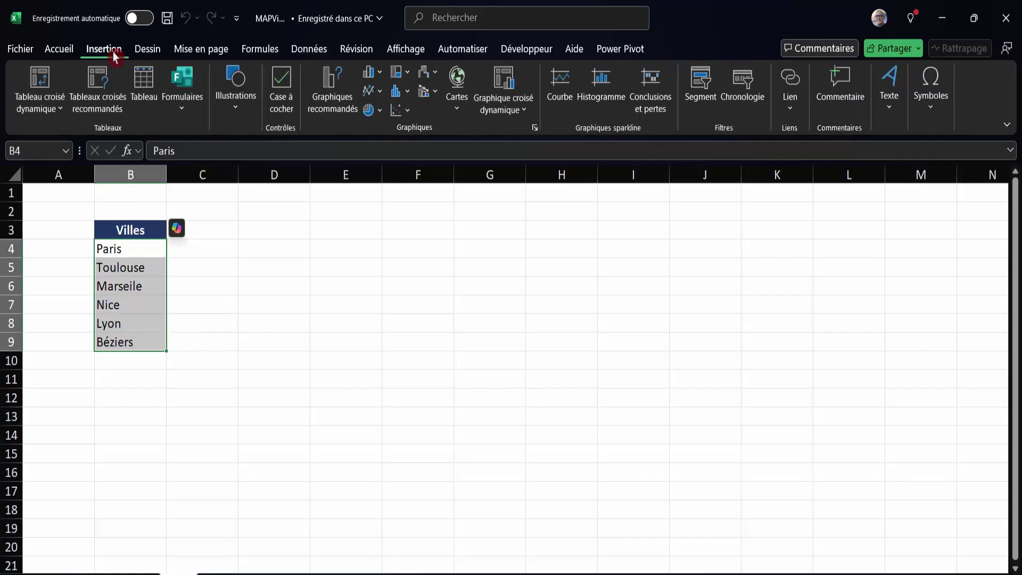
click(457, 108)
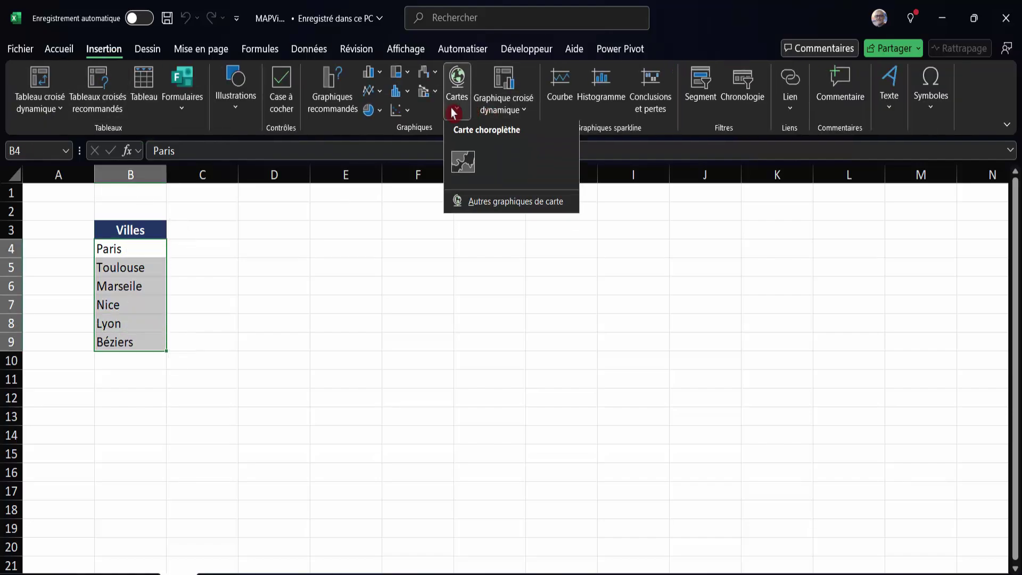
click(465, 161)
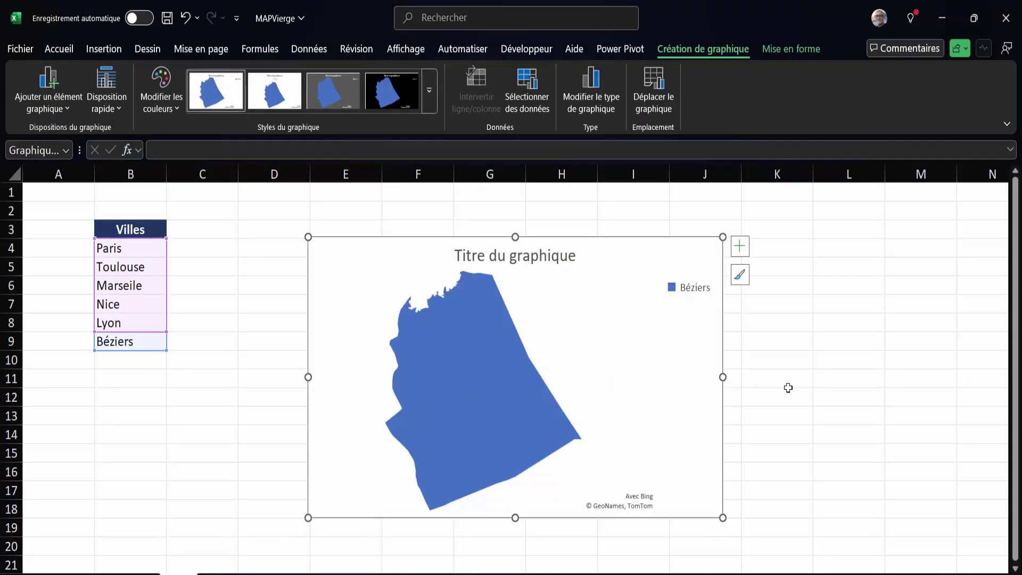
Step: Delete the trial map and reselect the city names B4:B9
key(Delete)
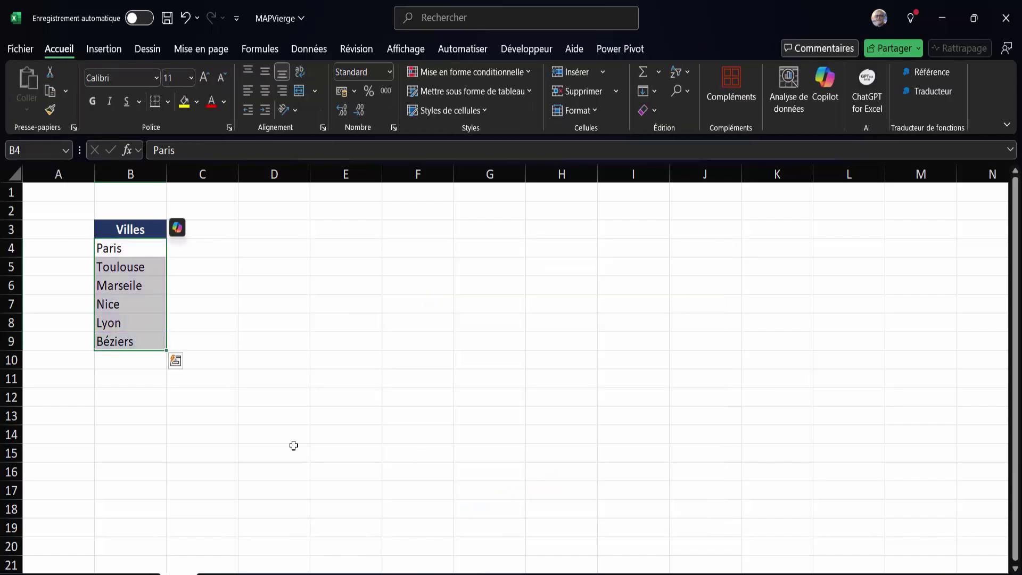
click(136, 282)
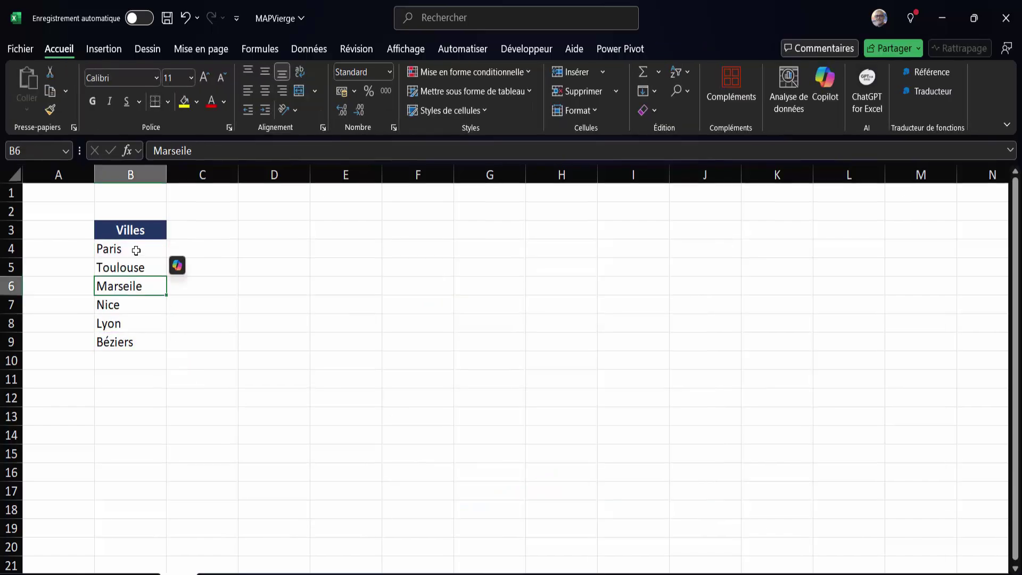
drag(136, 247, 125, 342)
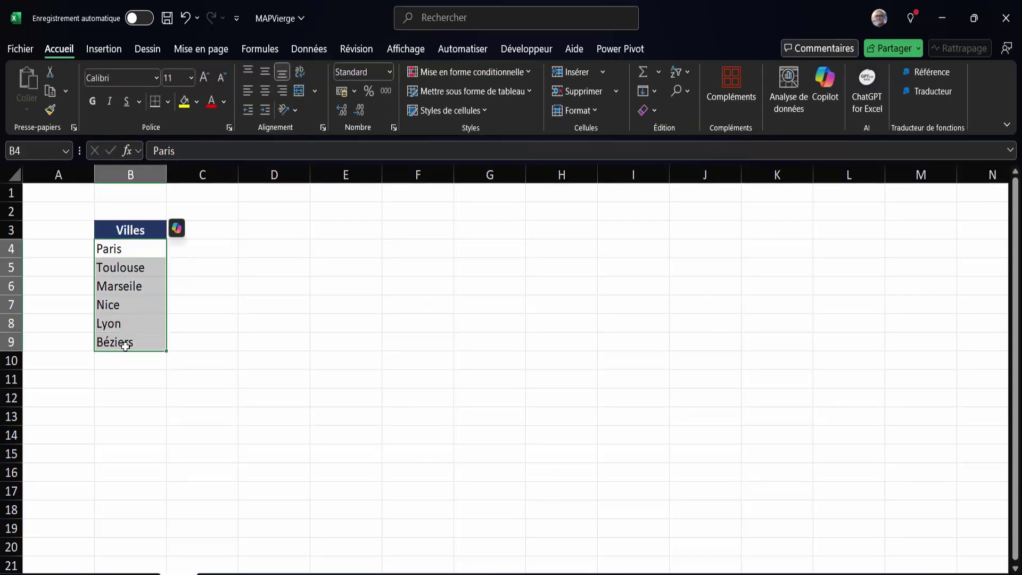
click(310, 50)
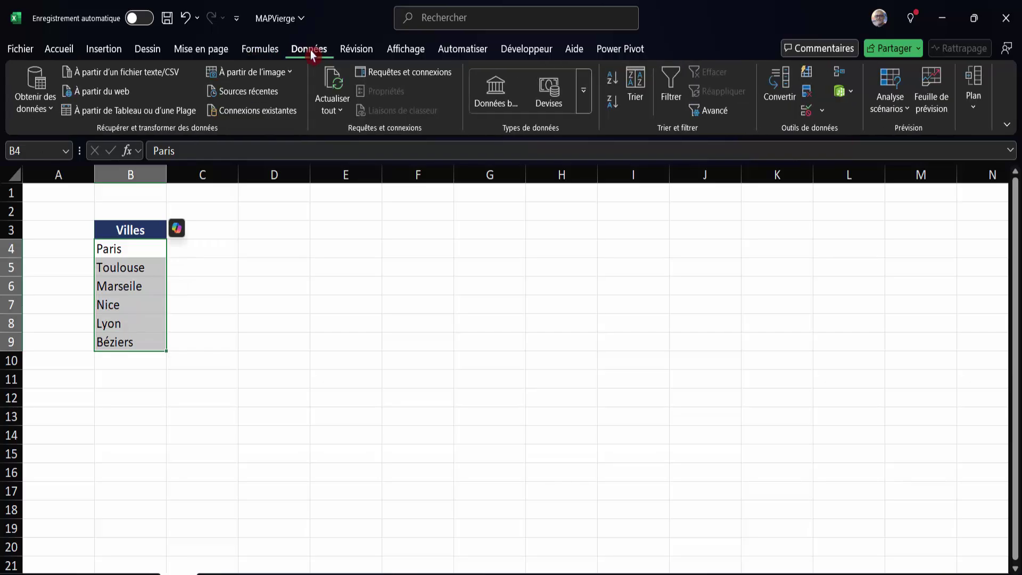
Step: Convert the cities to the Géographie data type and review the Paris data card
click(586, 96)
click(500, 152)
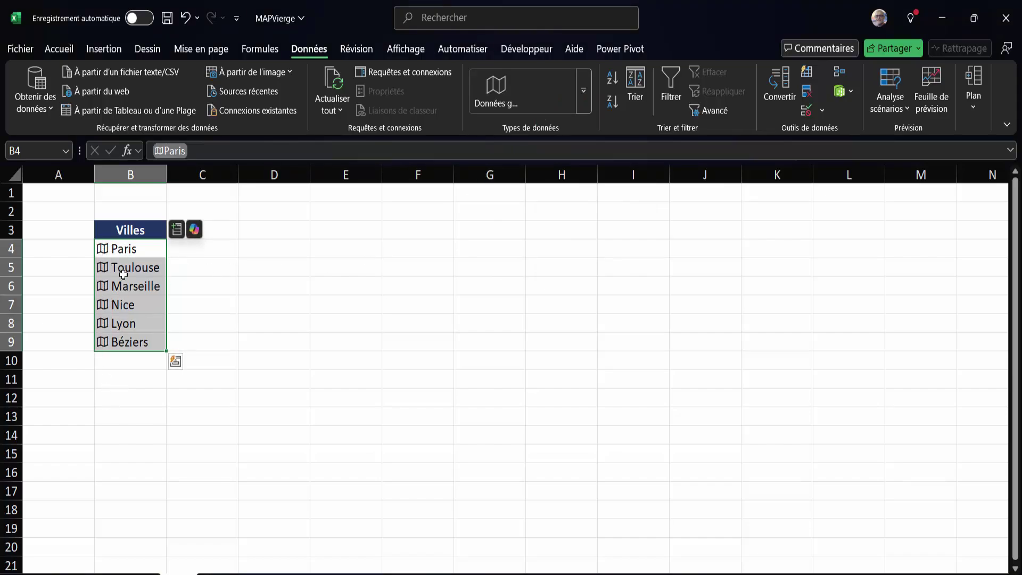
click(103, 251)
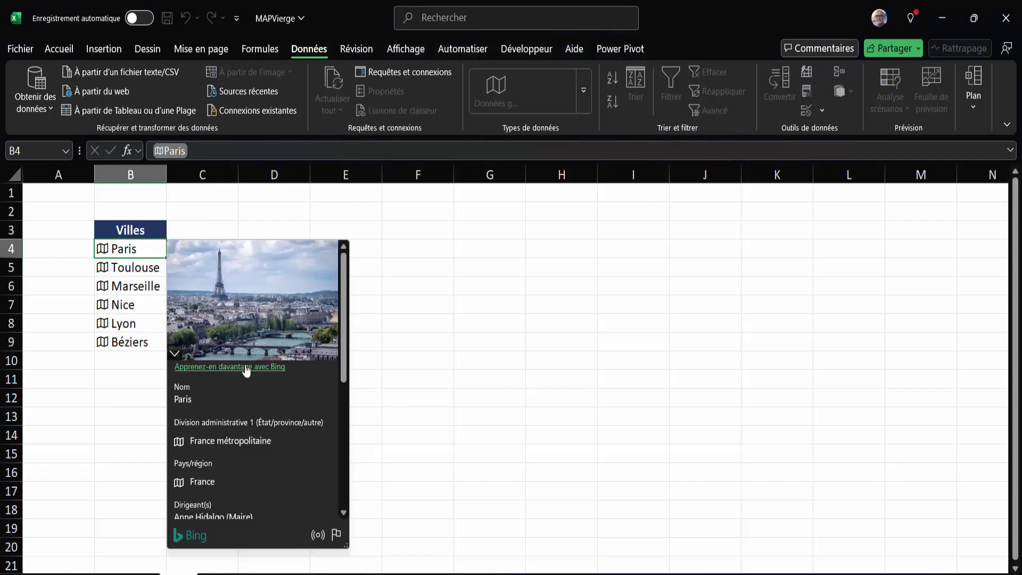
scroll(245, 367, down, 2)
scroll(246, 371, down, 1)
scroll(246, 371, up, 2)
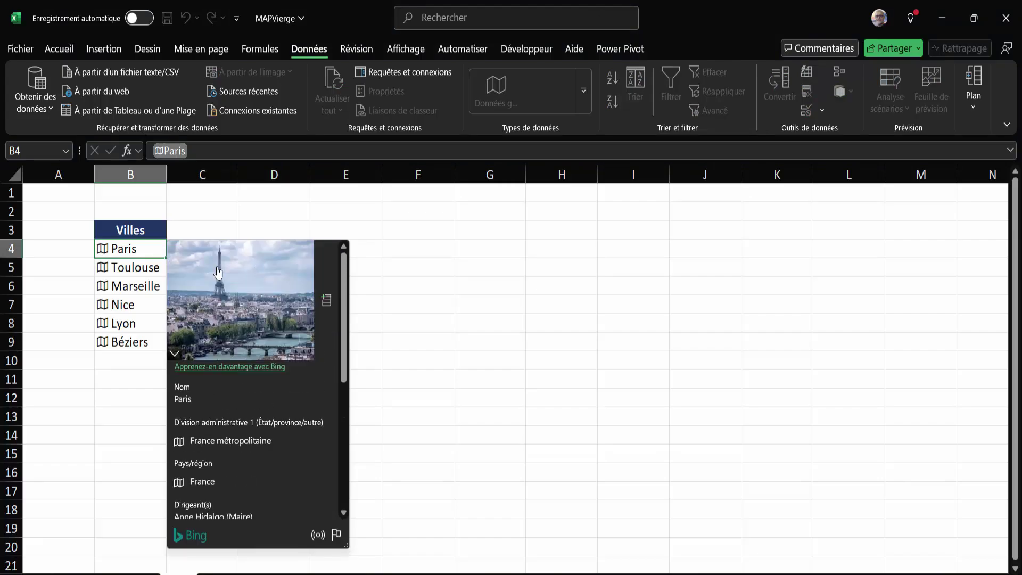
scroll(228, 378, down, 2)
click(103, 486)
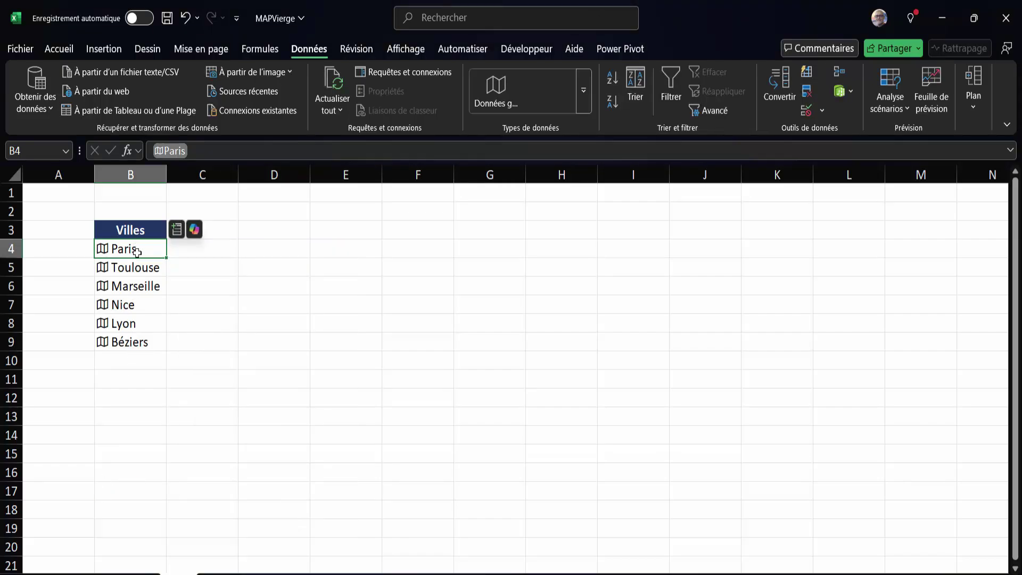
Step: Insert each city's Nom field into column C, then select B4:C9
drag(136, 251, 137, 339)
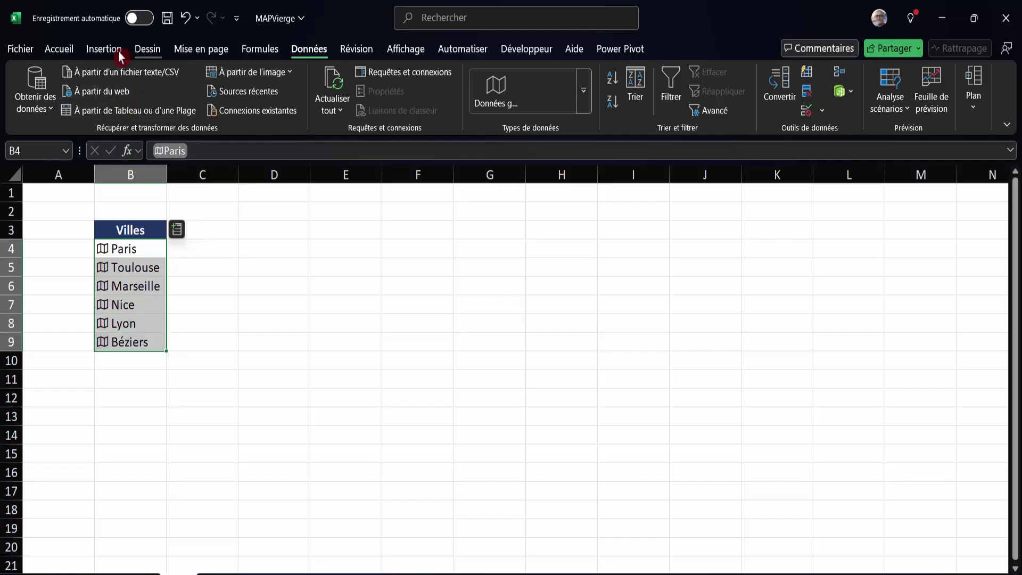
click(180, 234)
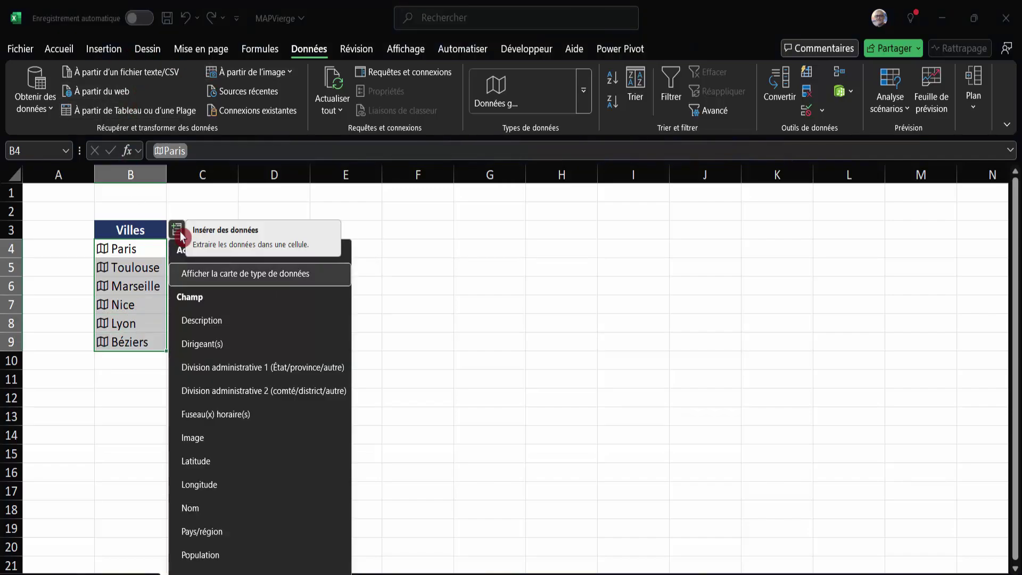
click(195, 509)
click(208, 461)
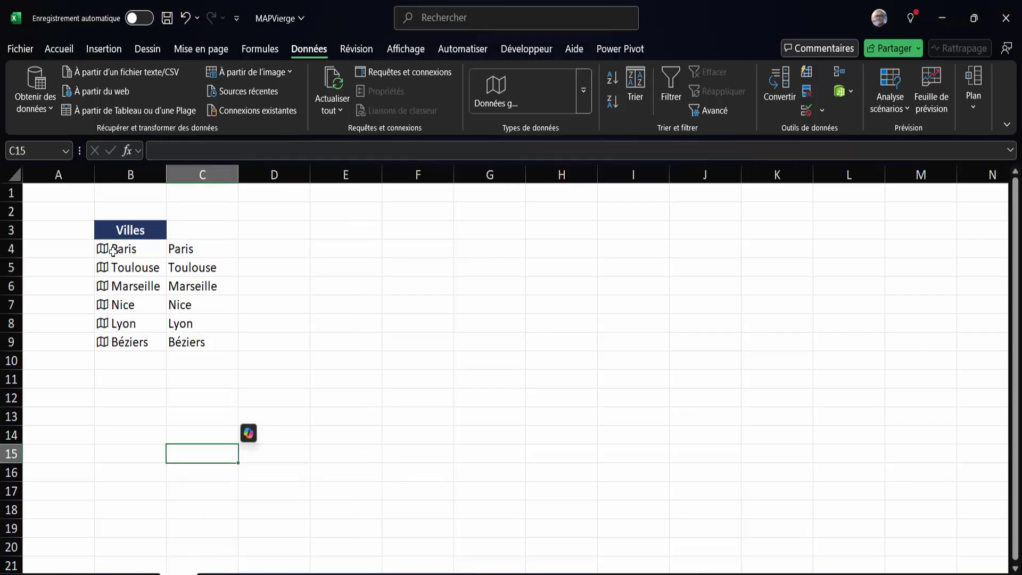
drag(109, 247, 188, 341)
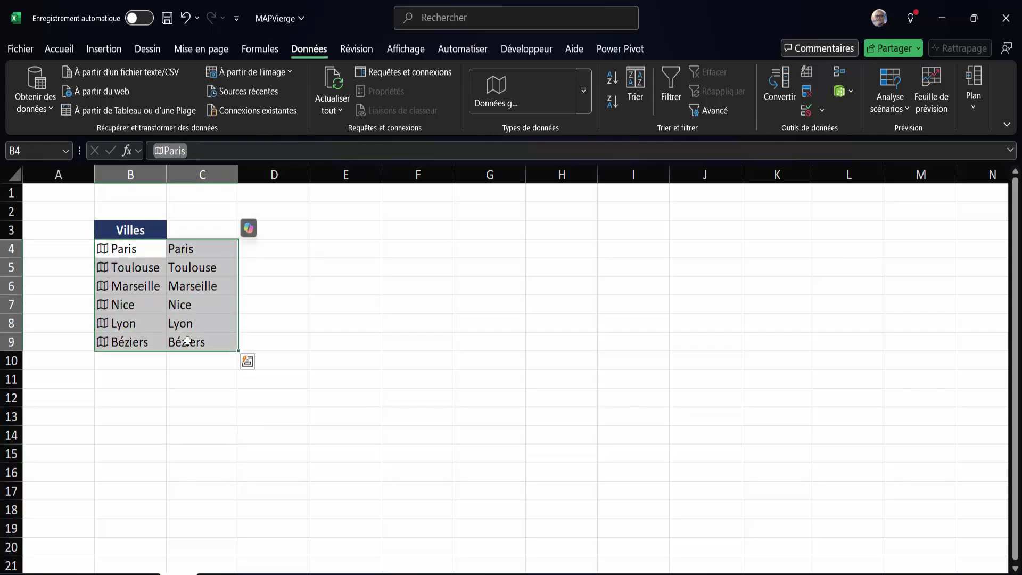
click(104, 49)
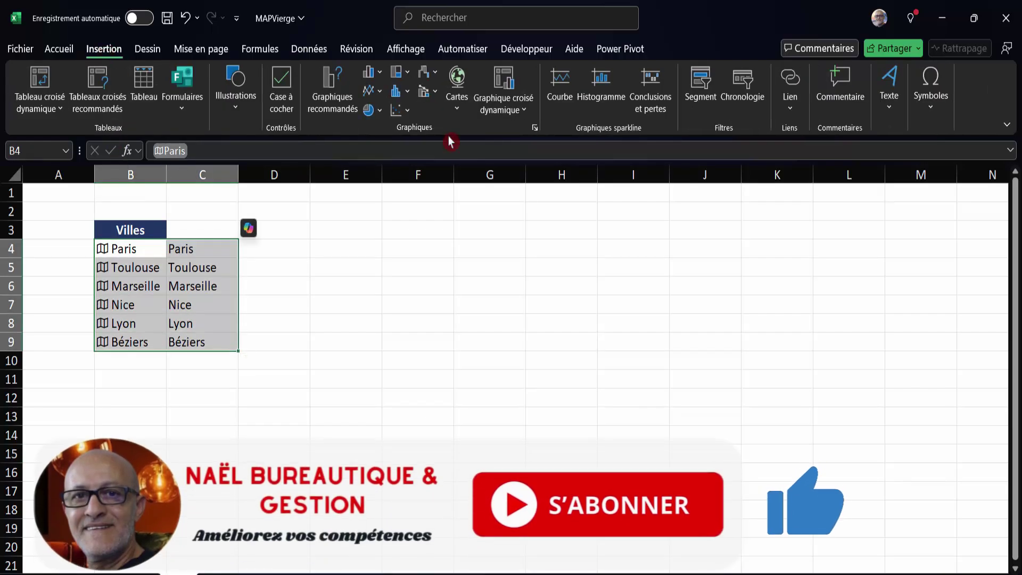
Step: Insert a filled map of France from B4:C9 and inspect the Paris point
click(458, 107)
click(467, 172)
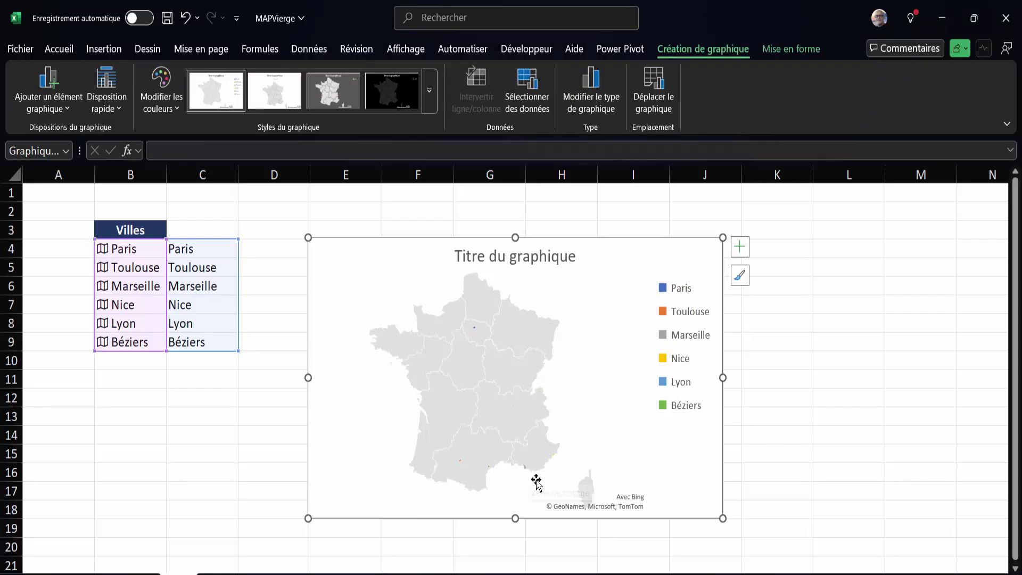
click(483, 485)
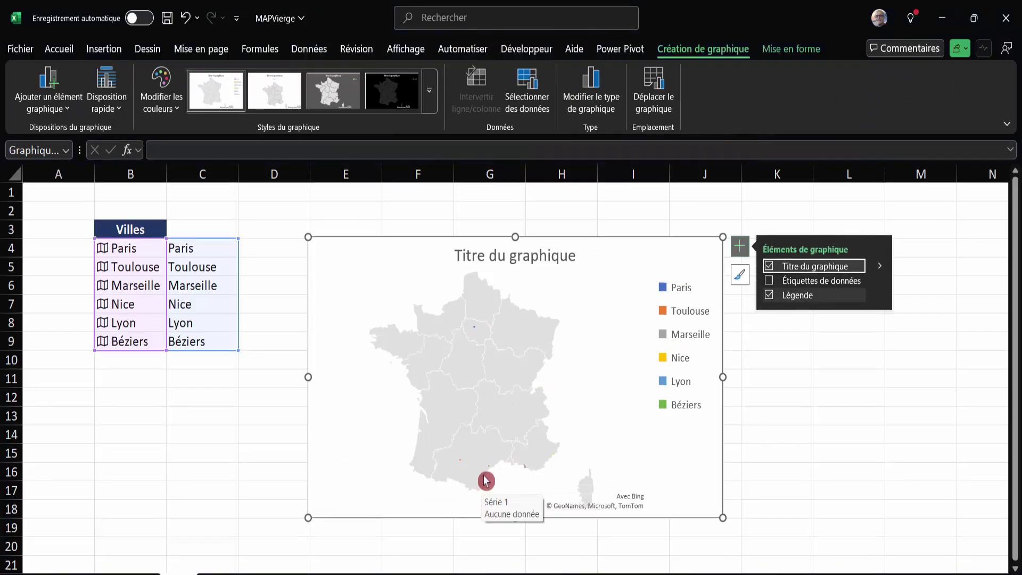
click(523, 471)
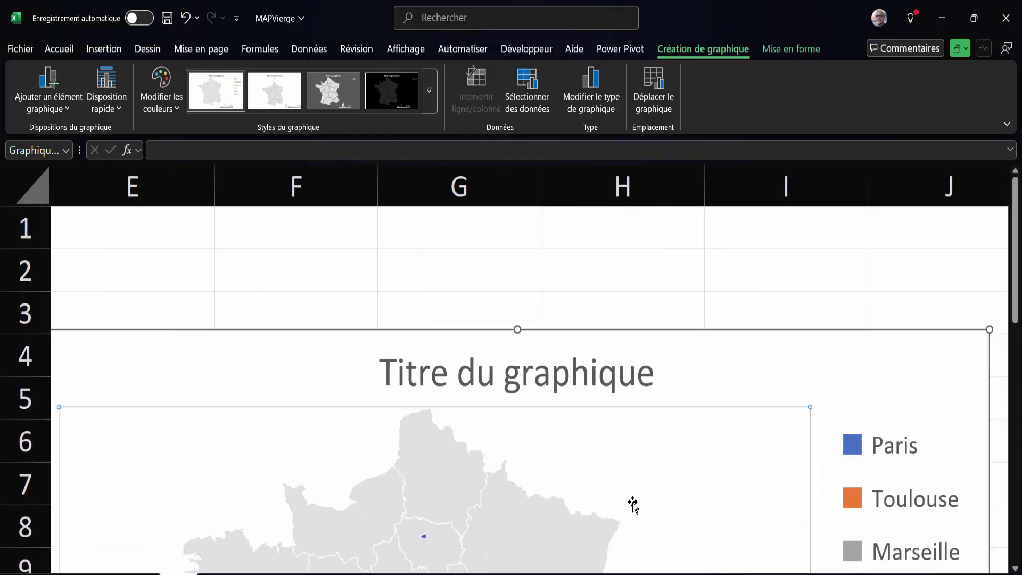
scroll(704, 564, down, 2)
scroll(705, 563, left, 1)
click(586, 306)
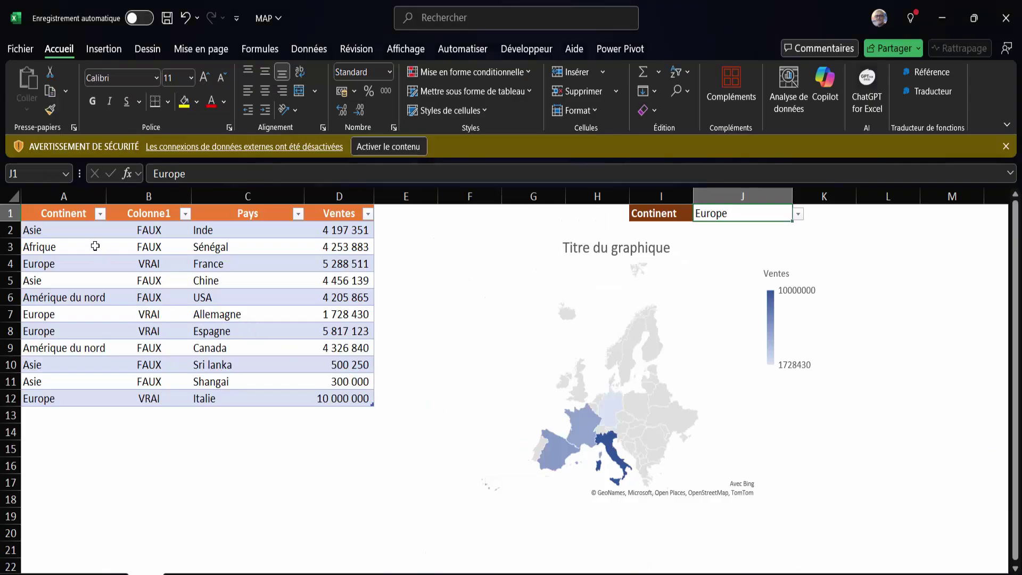
Step: Dismiss the external data security warning and check the VRAI/FAUX formula in column B
click(389, 146)
click(123, 290)
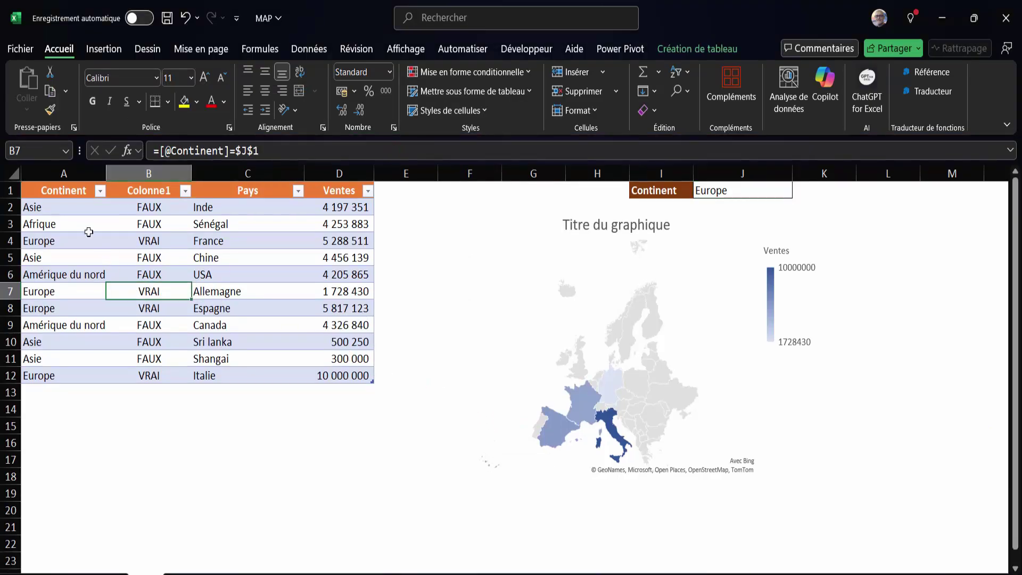
click(45, 211)
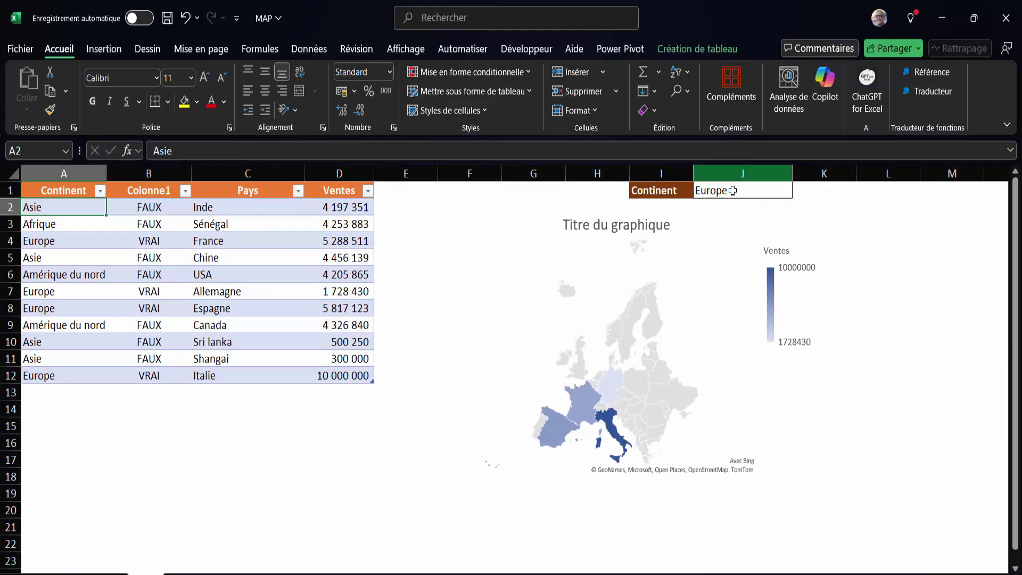
Step: Set the J1 continent to Amérique du nord, then to Asie
click(732, 191)
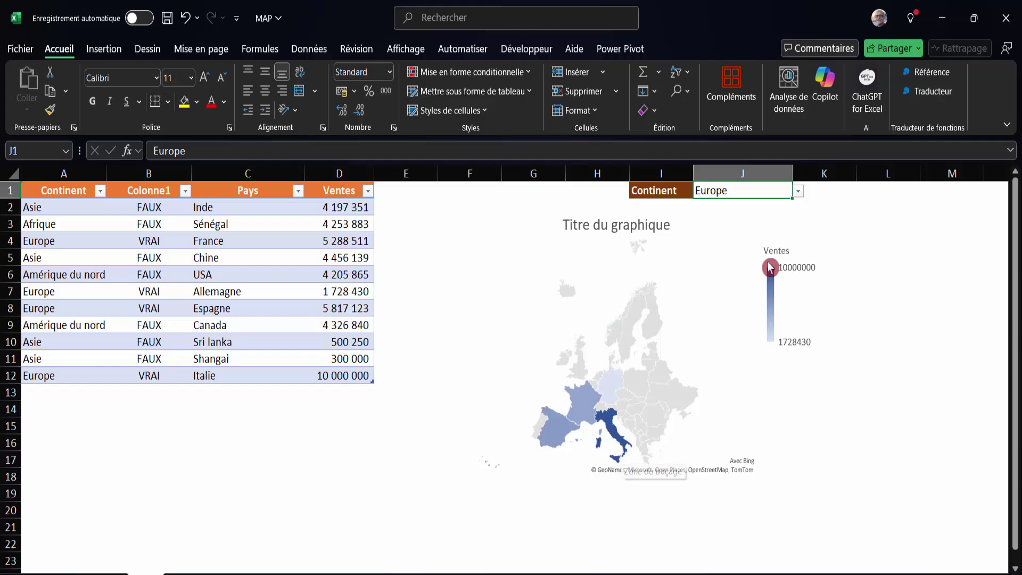
click(798, 191)
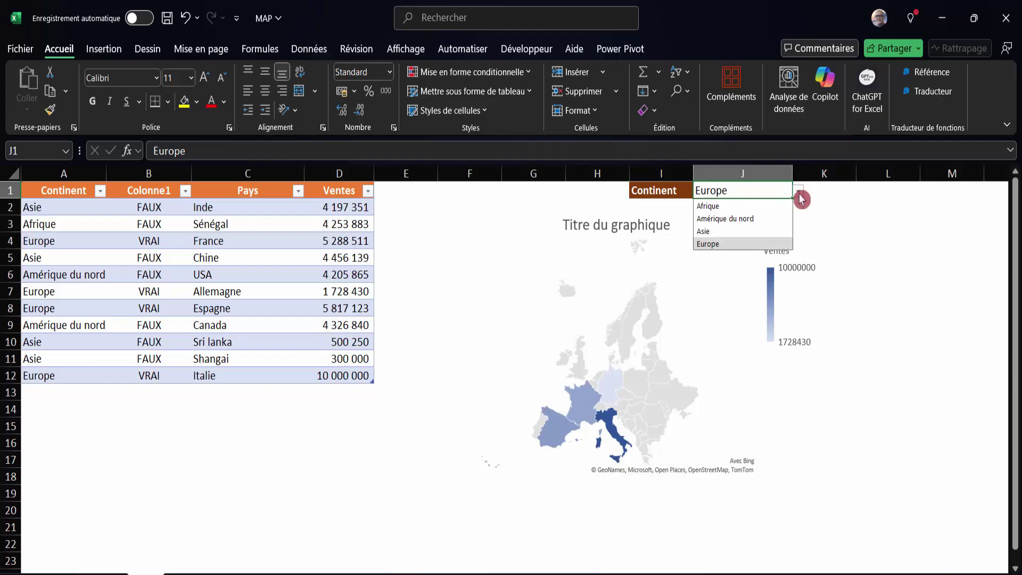
click(734, 219)
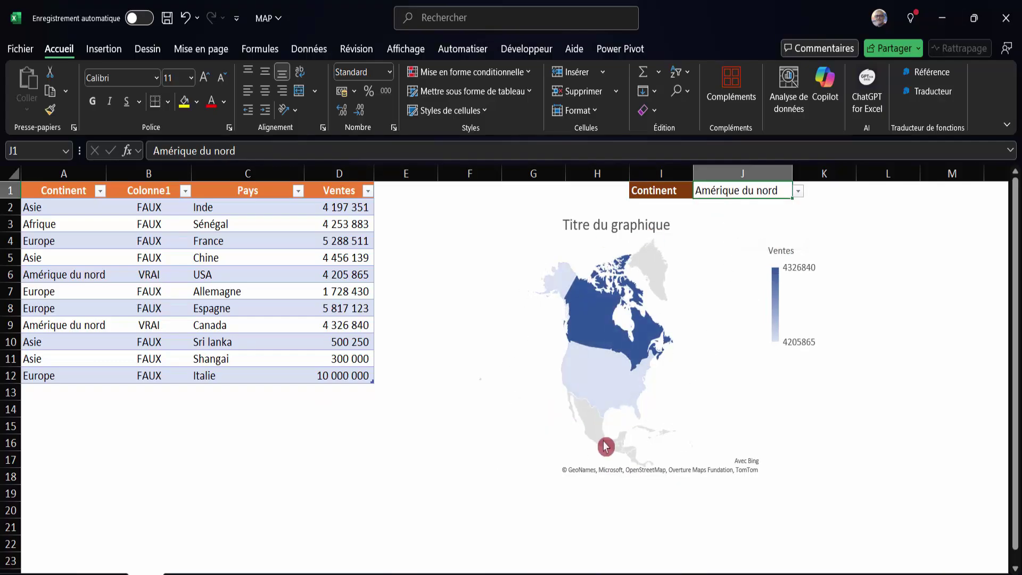
click(798, 191)
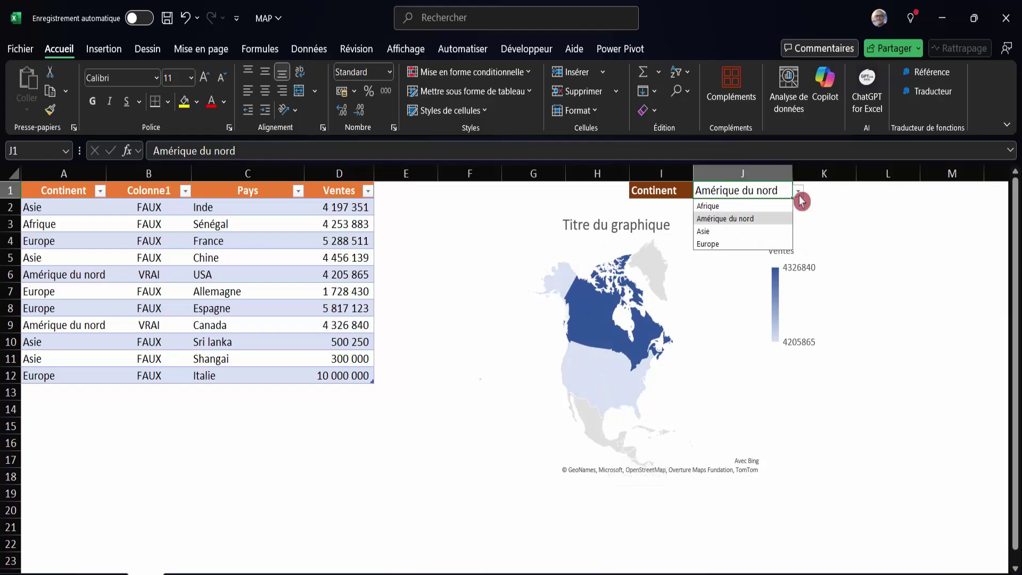
click(710, 232)
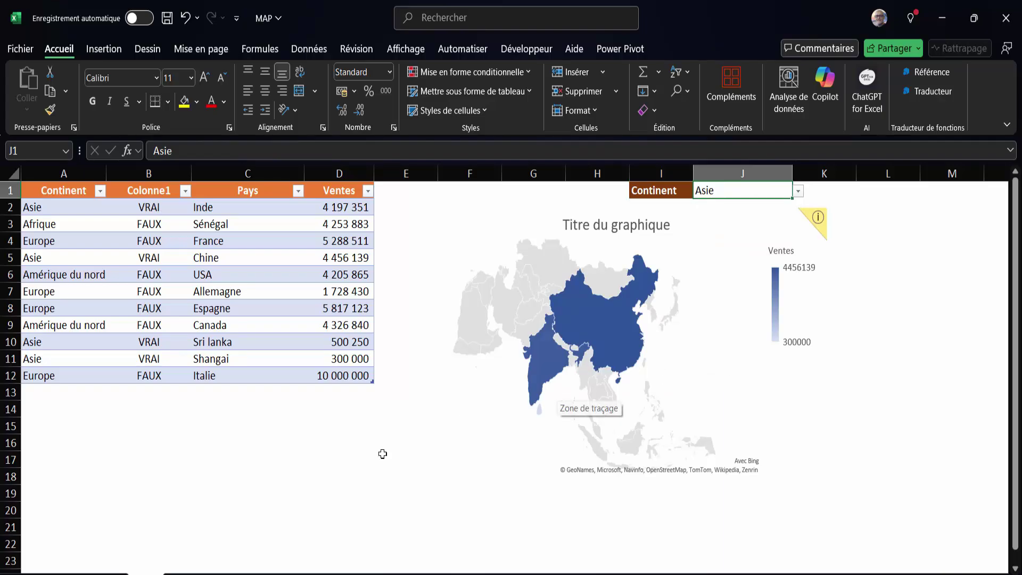
click(350, 436)
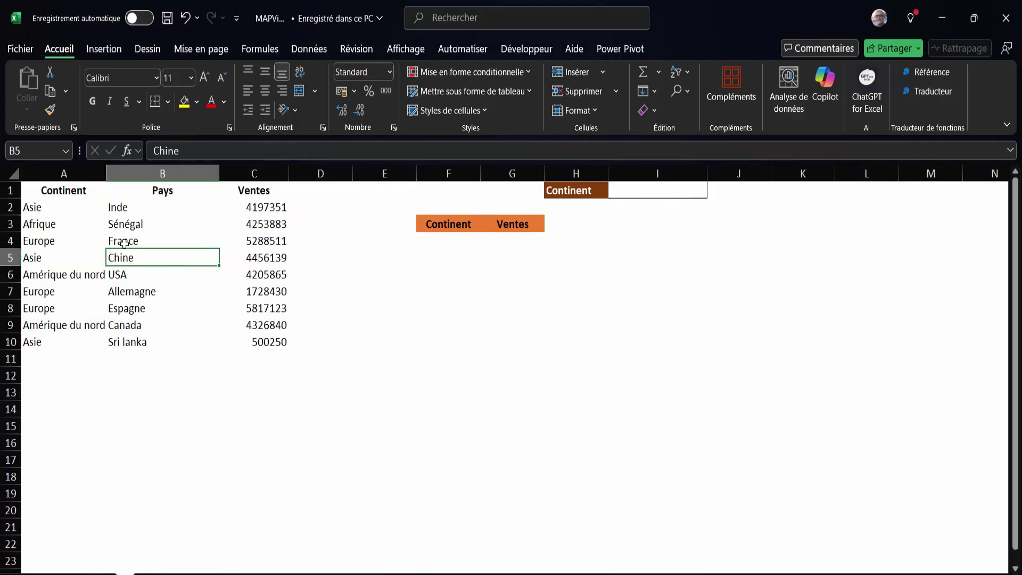
Step: Convert A1:C10 into table Tableau1 with headers
click(51, 359)
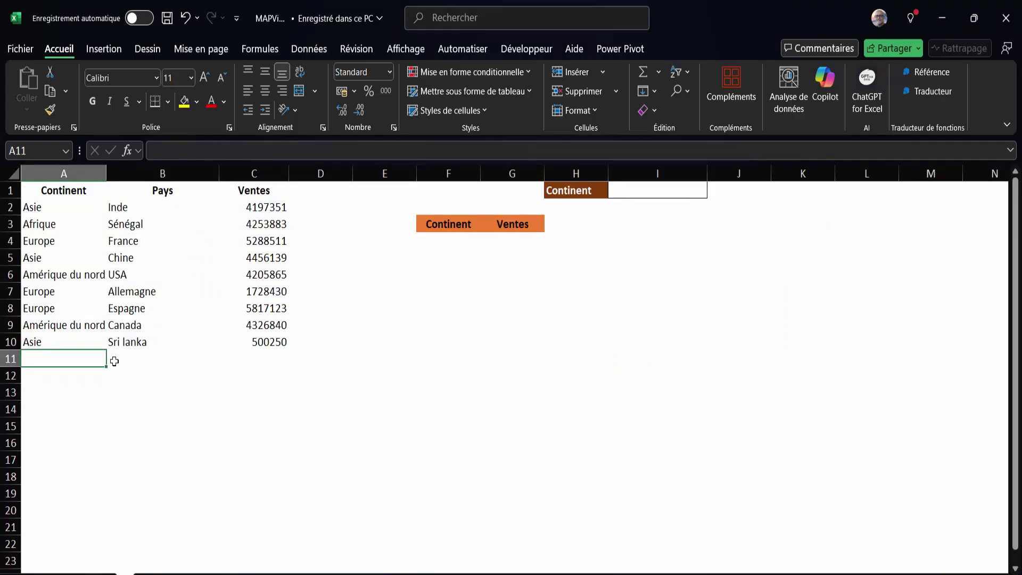
click(125, 262)
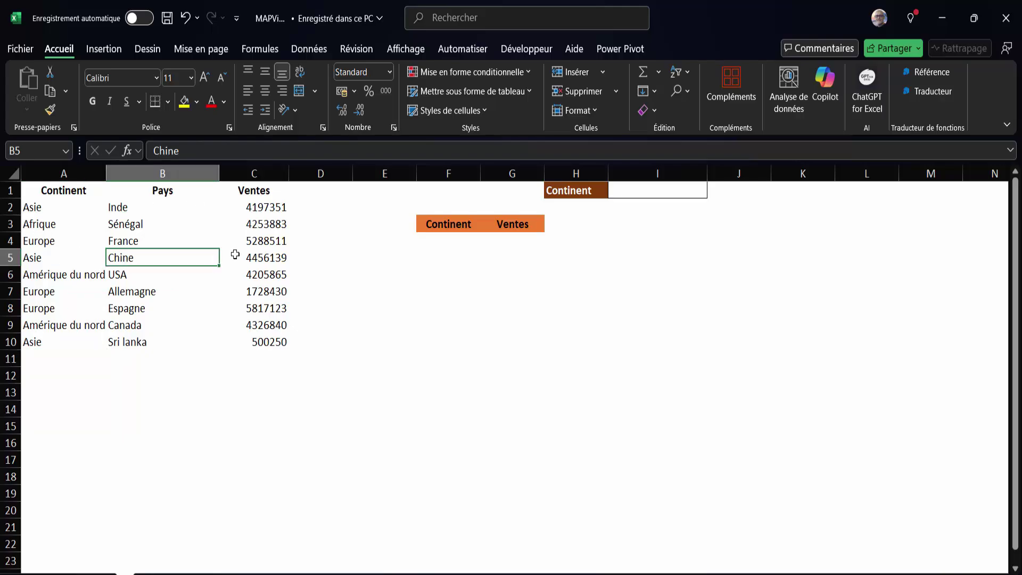
click(127, 241)
click(126, 273)
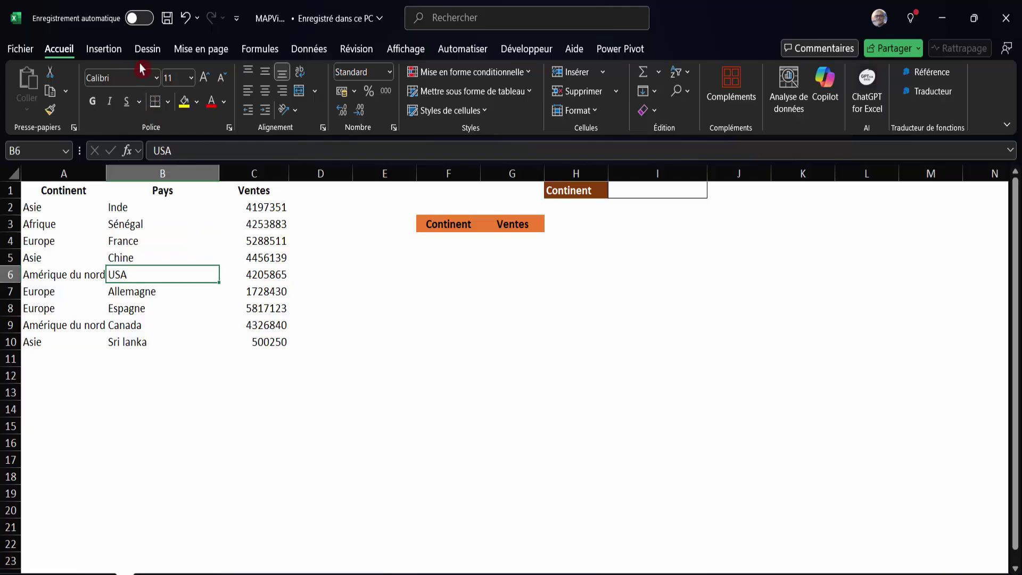
click(108, 48)
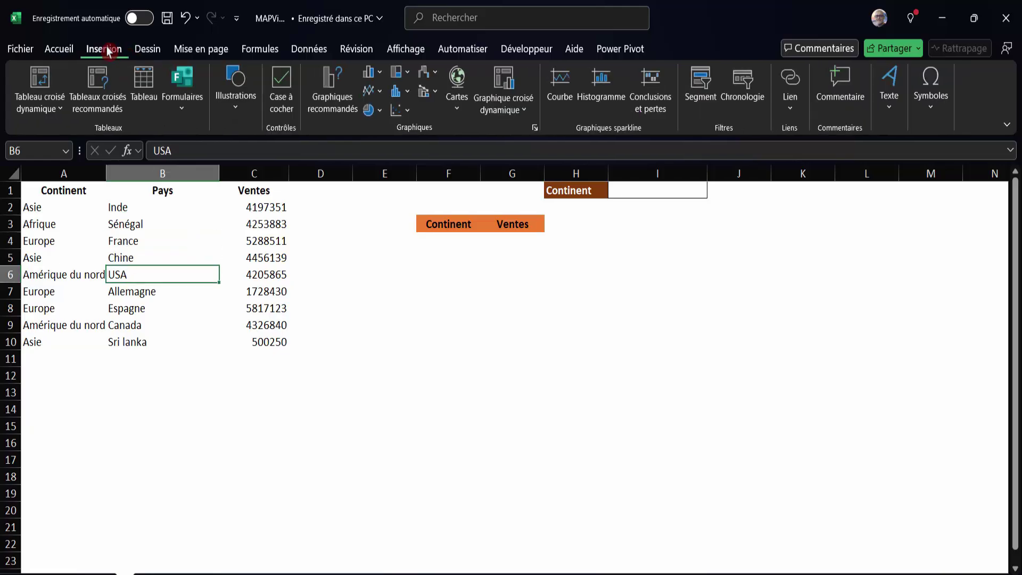
click(144, 81)
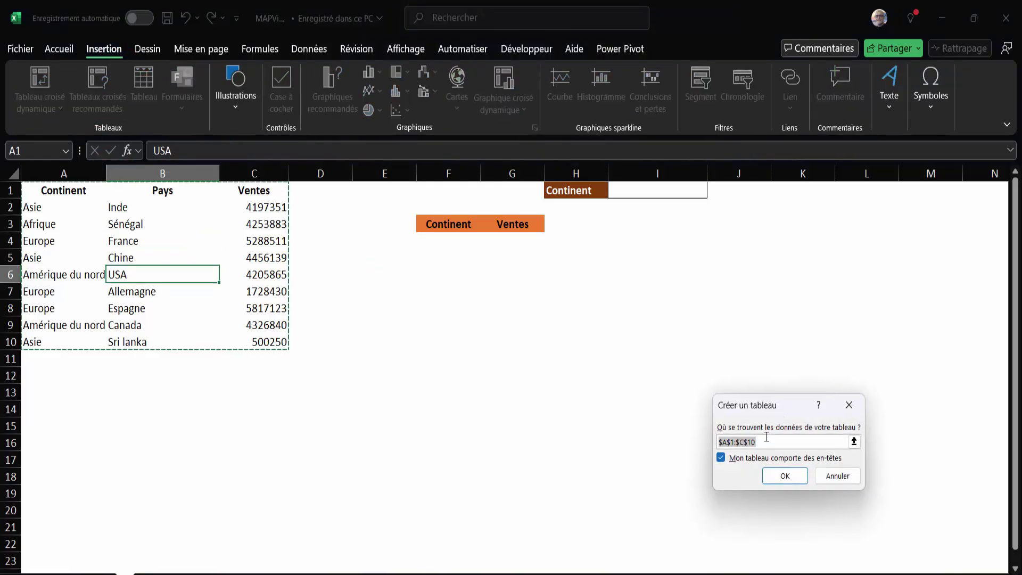
drag(716, 406, 234, 381)
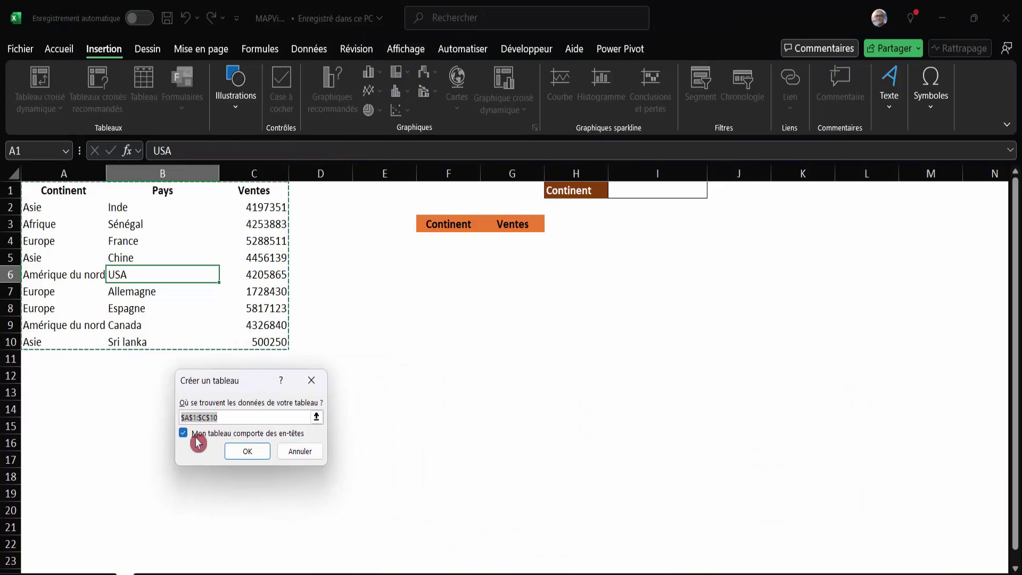
click(248, 453)
click(164, 262)
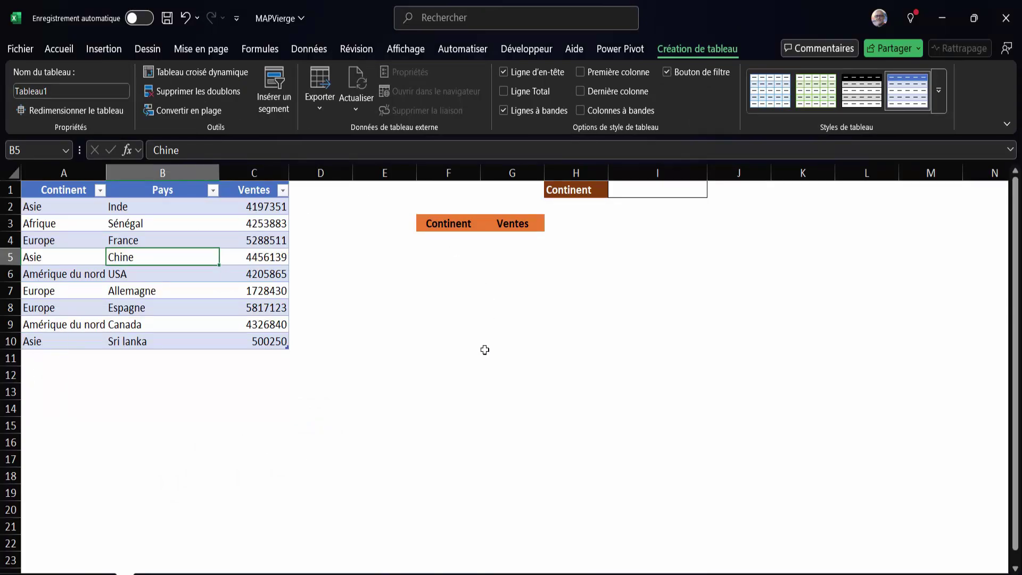
click(655, 191)
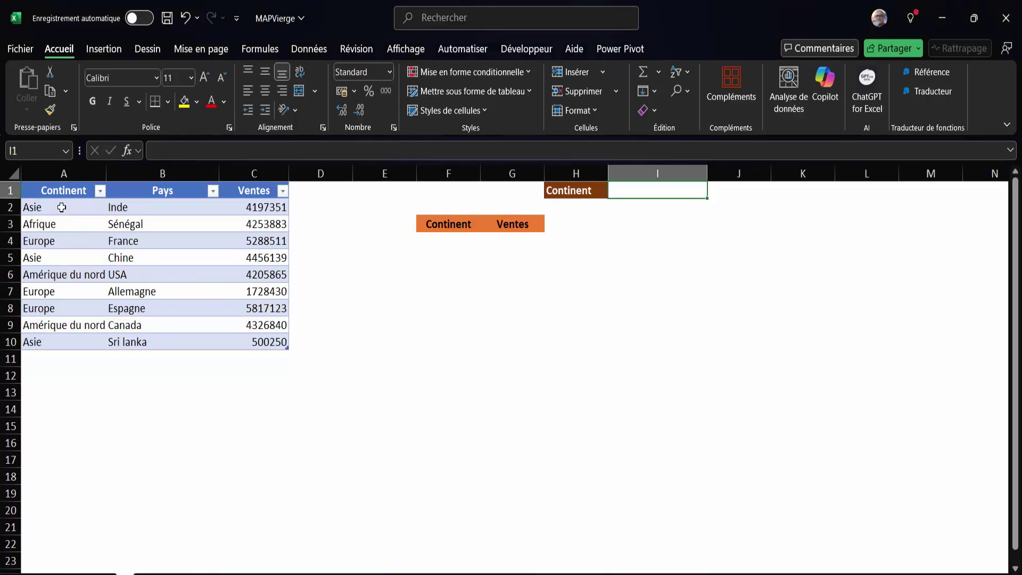
Step: Create a Tableau1 query in Power Query from the sales table with À partir de Tableau ou d'une Plage
drag(62, 208, 64, 340)
click(57, 256)
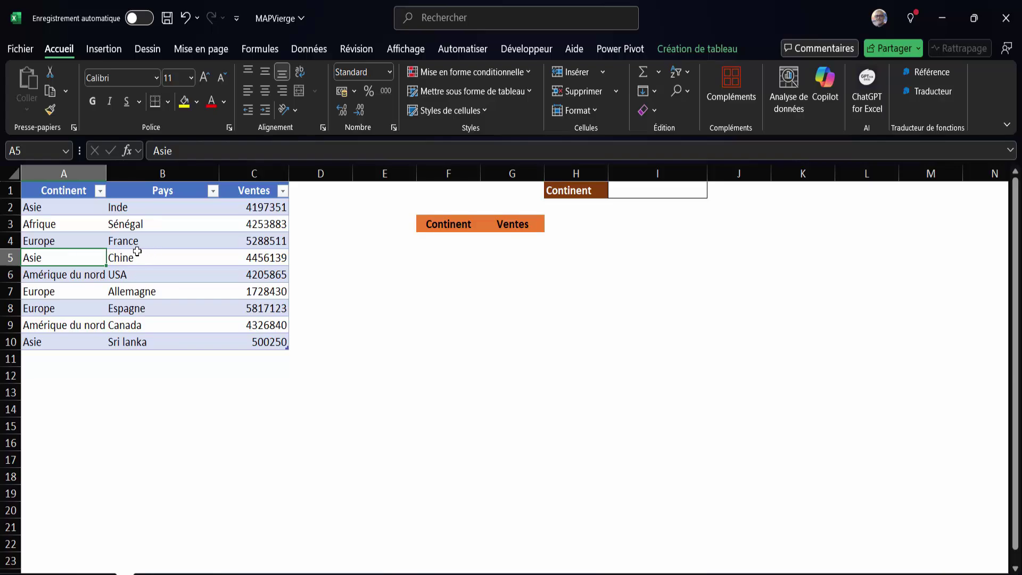
click(120, 260)
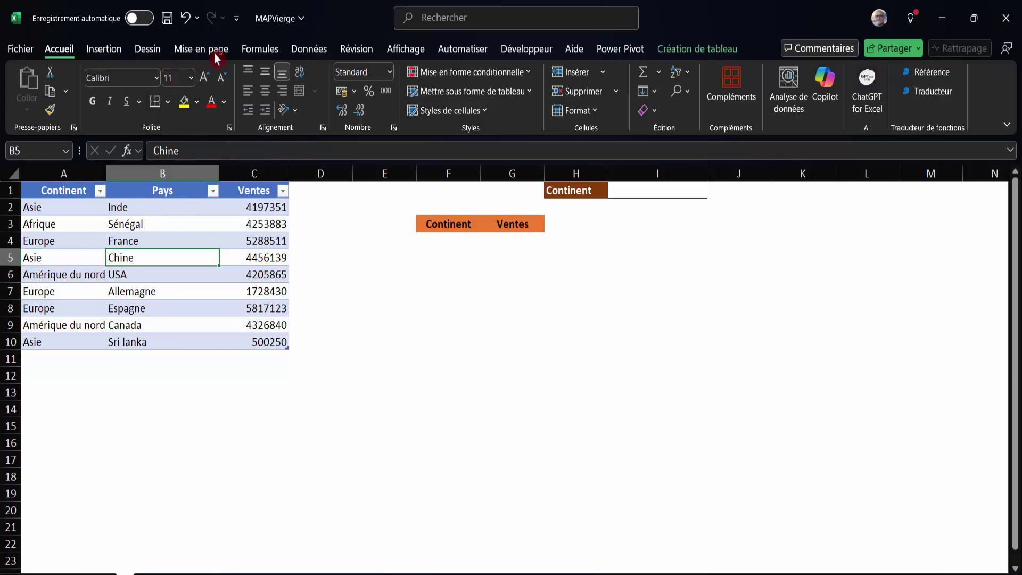
click(301, 50)
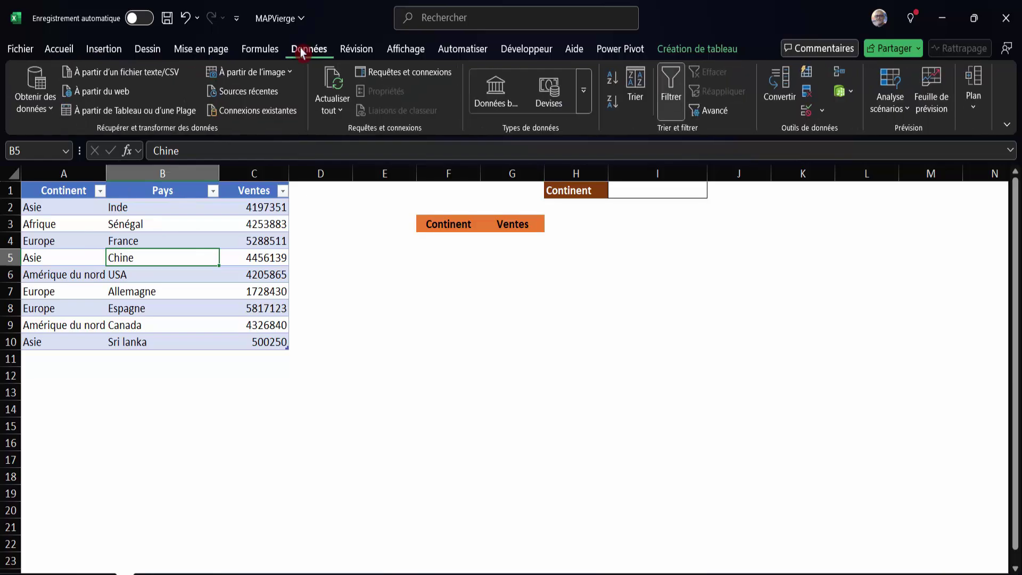
click(128, 111)
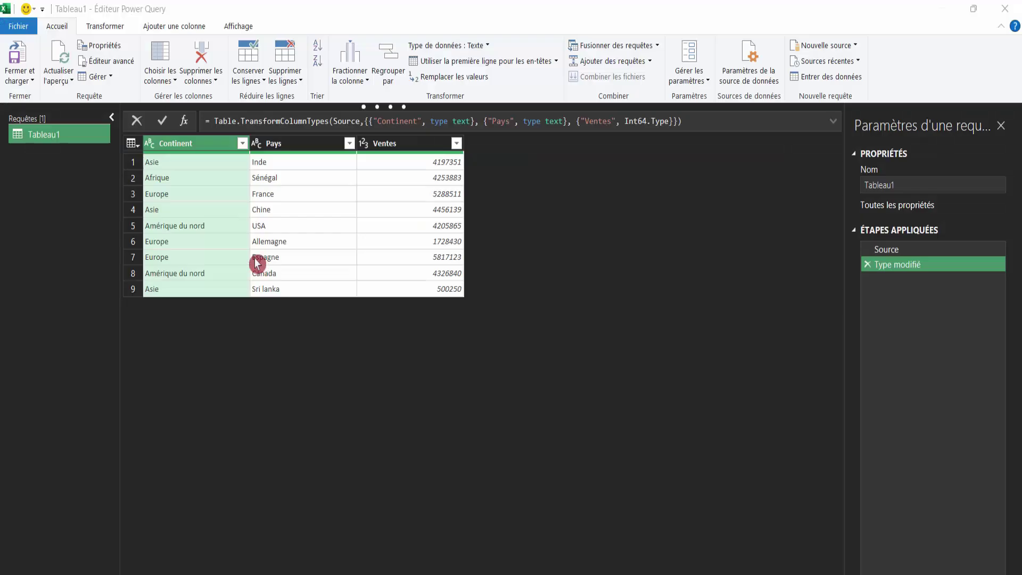
click(259, 260)
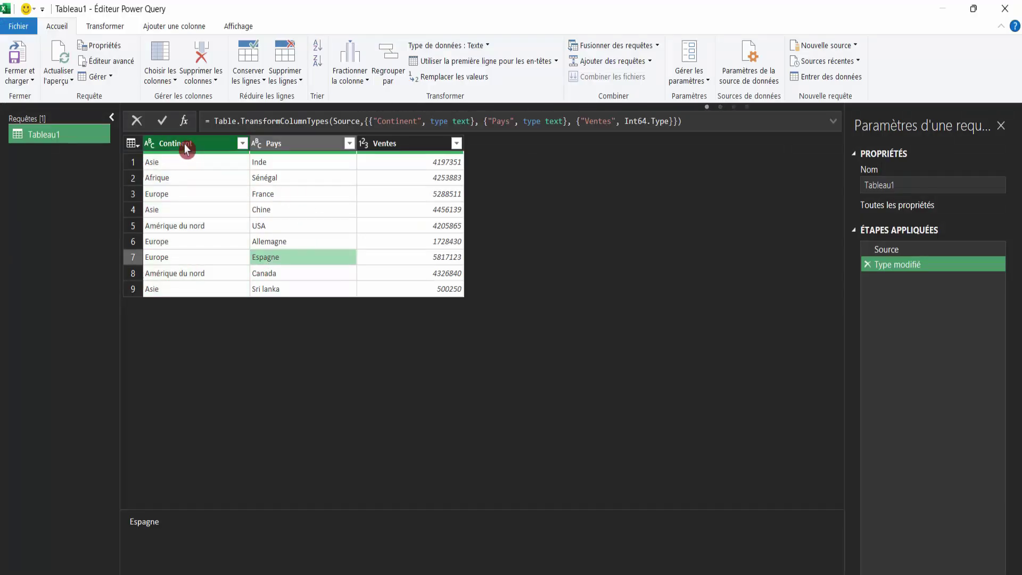
Step: Keep only the Continent column, remove duplicates, and load the four continents into Excel
click(204, 144)
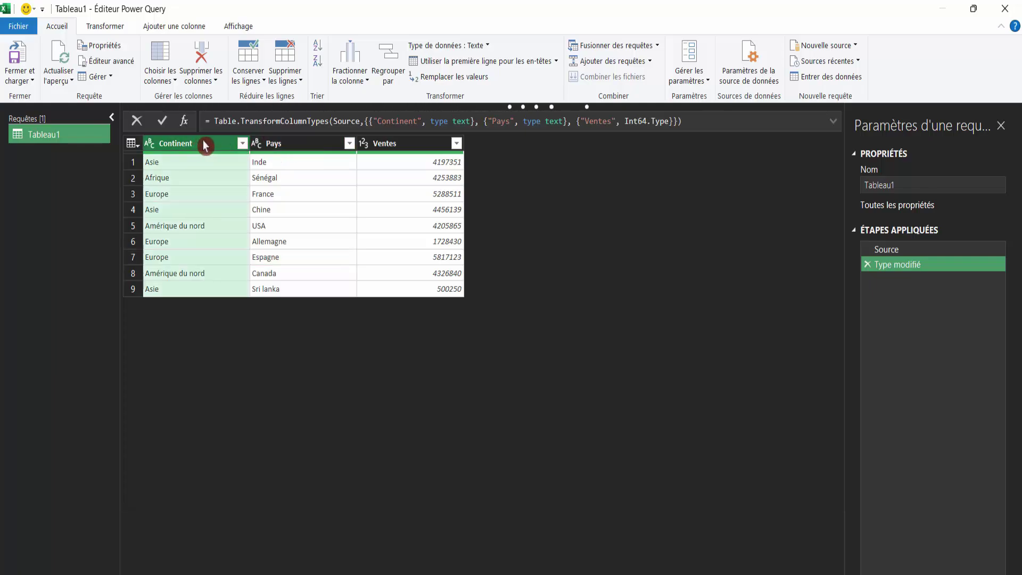
right_click(204, 145)
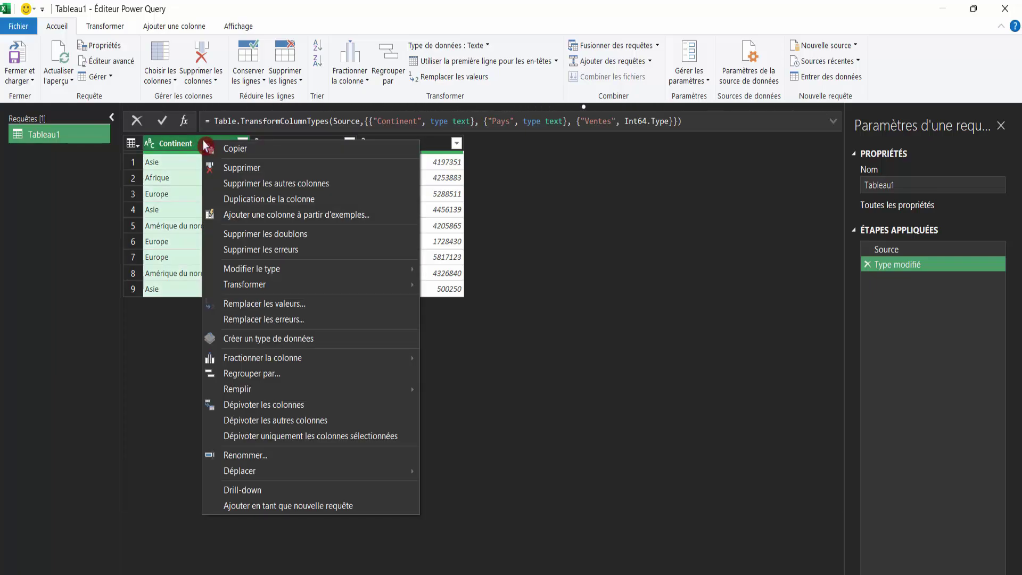
click(234, 186)
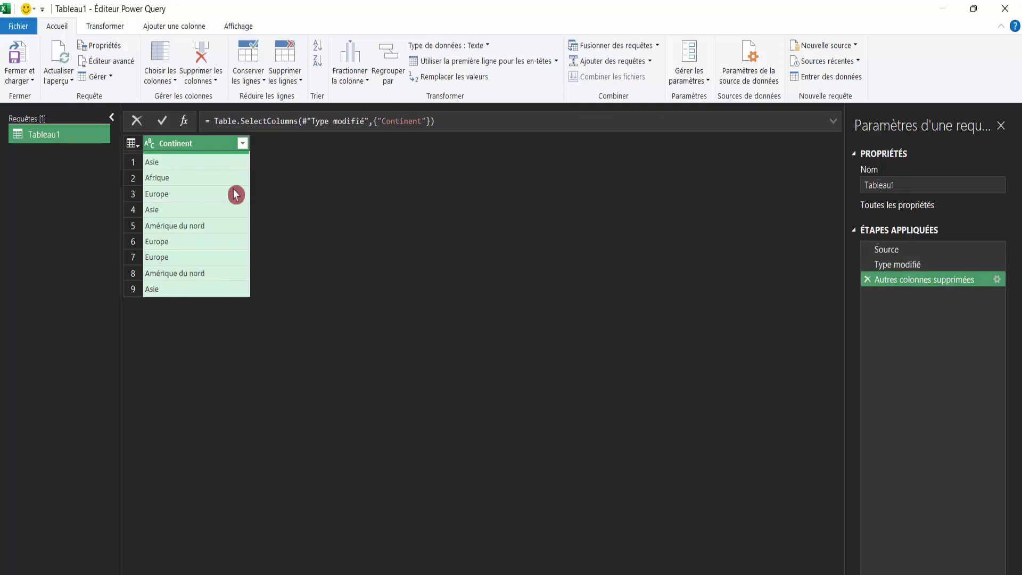
right_click(177, 149)
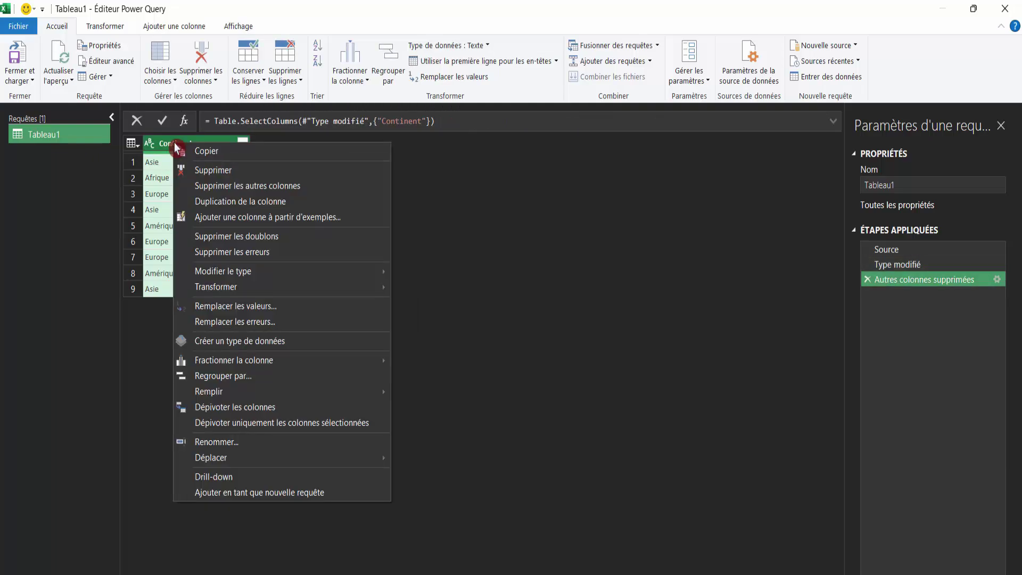
click(209, 238)
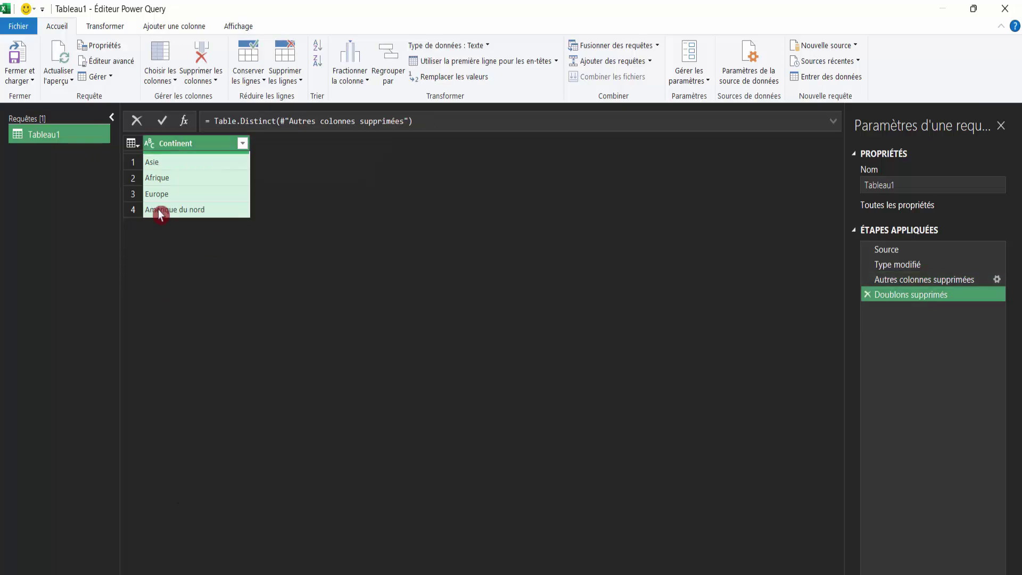
click(22, 82)
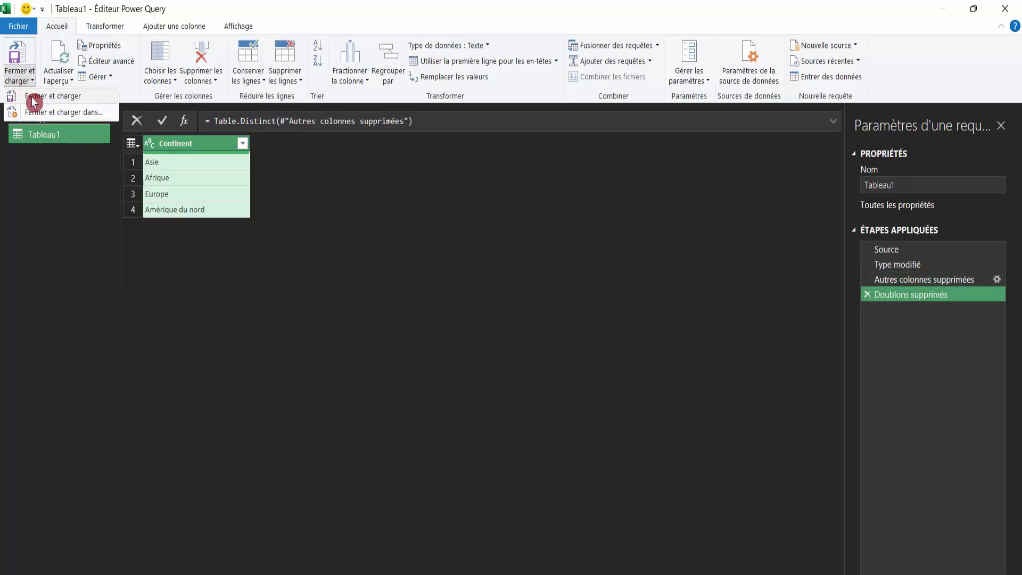
click(33, 98)
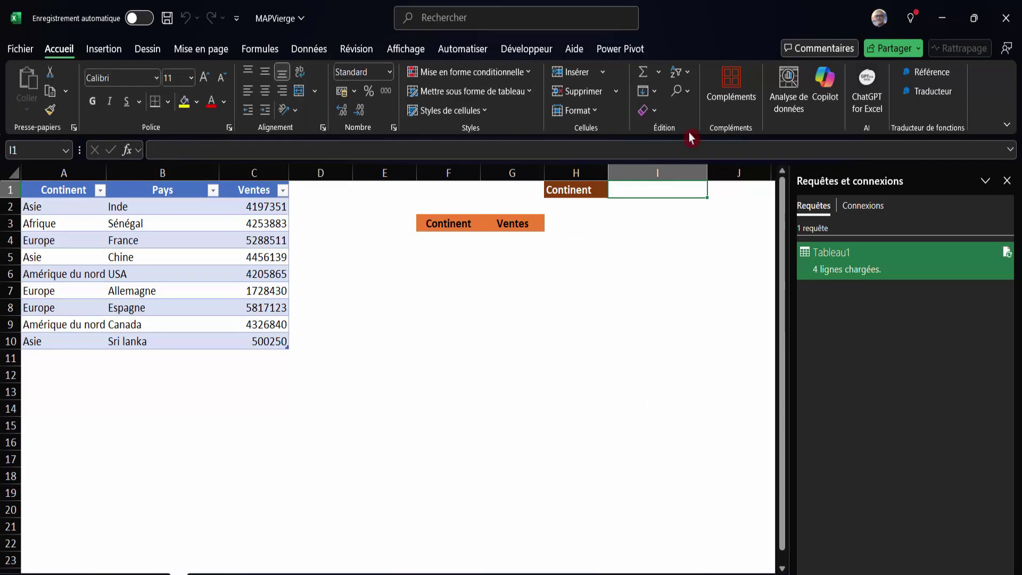
Step: Close the queries pane and give cell I1 a data validation rule allowing a List
click(1007, 181)
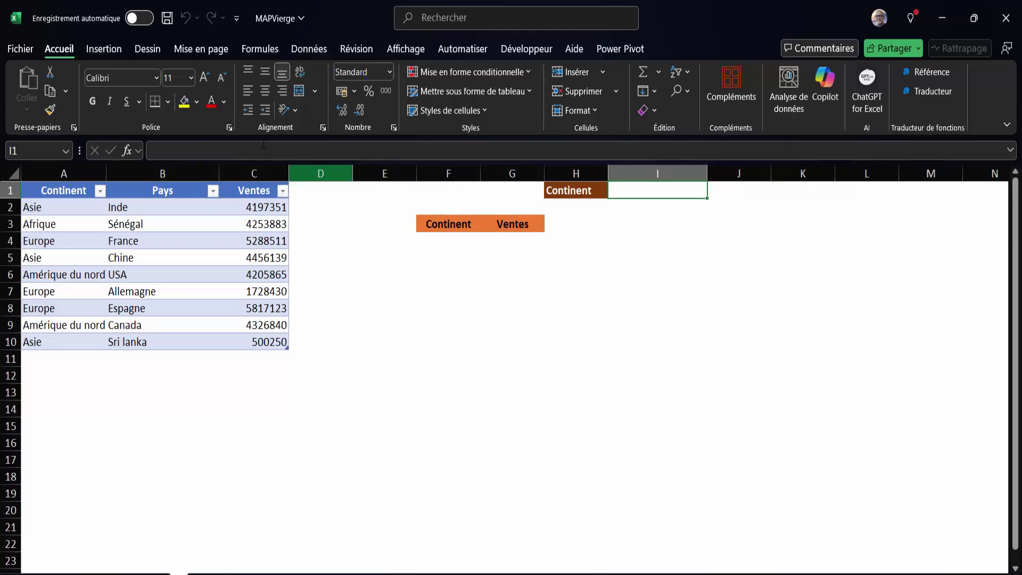
click(161, 78)
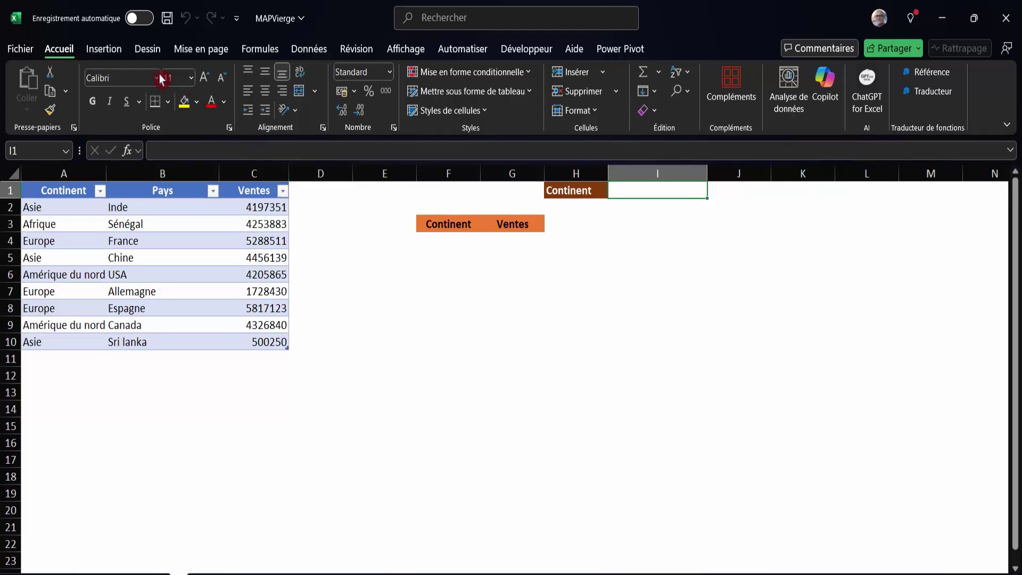
click(309, 48)
click(825, 112)
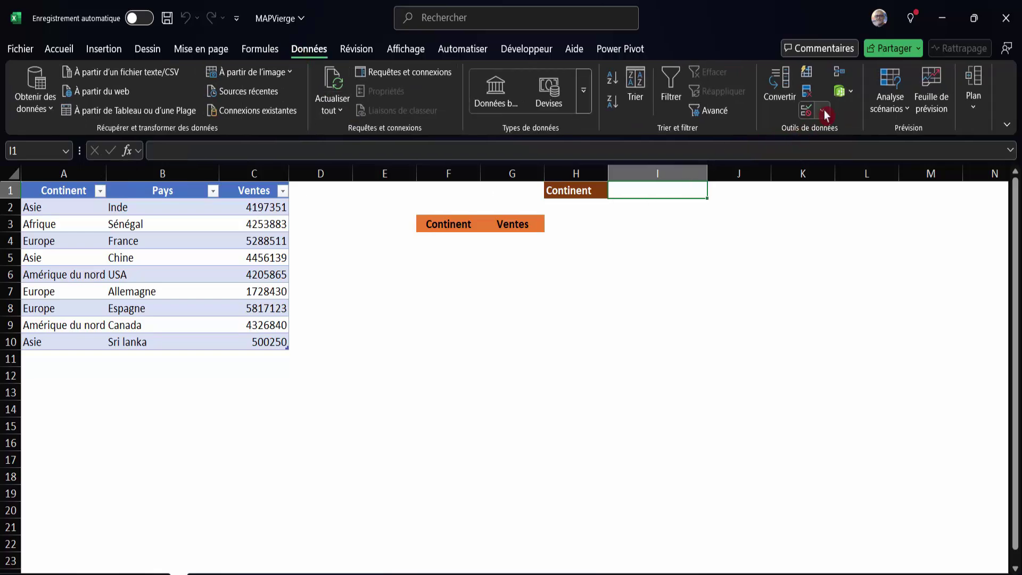
click(826, 113)
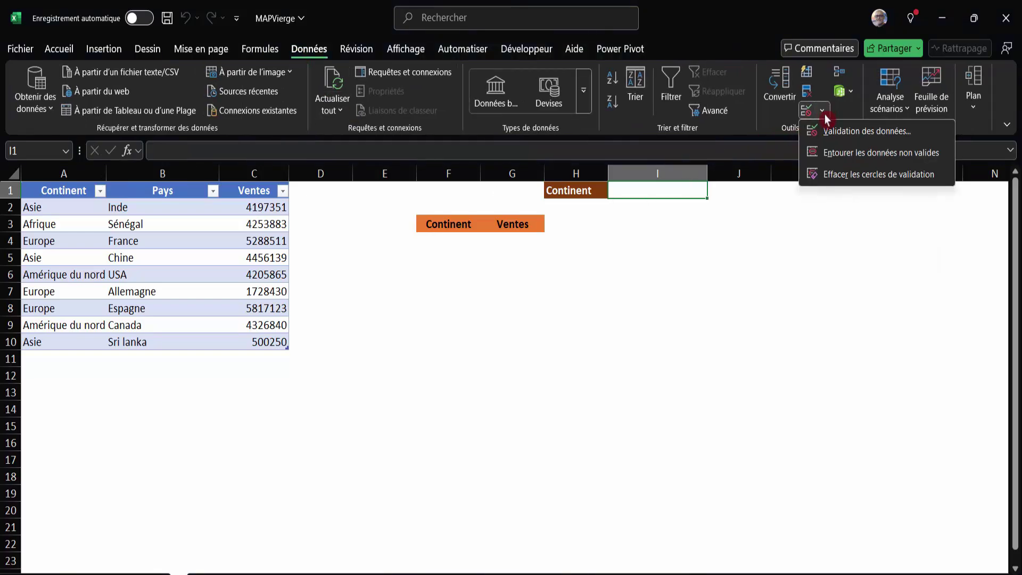
click(834, 141)
drag(248, 282, 336, 316)
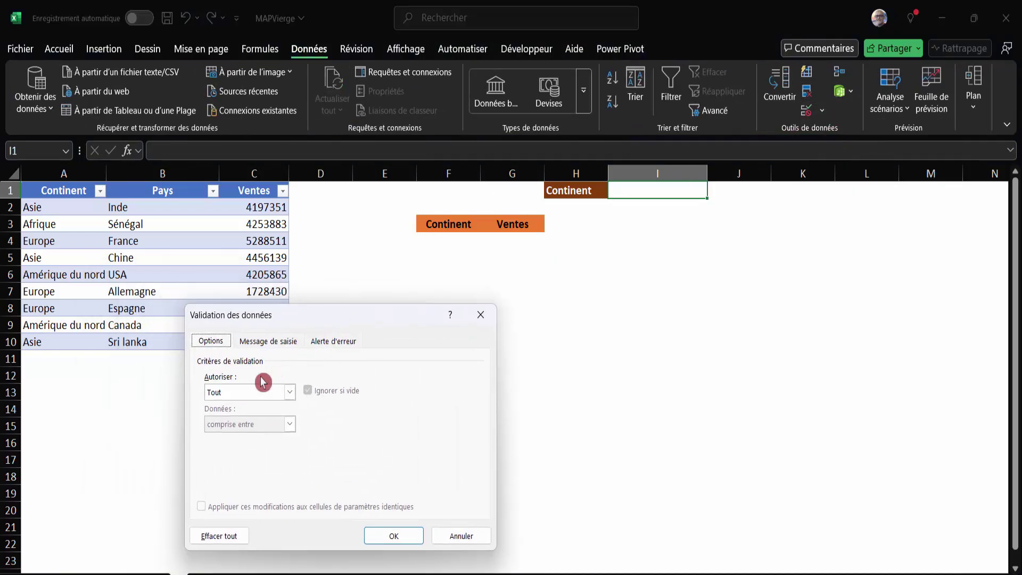
click(240, 393)
click(237, 431)
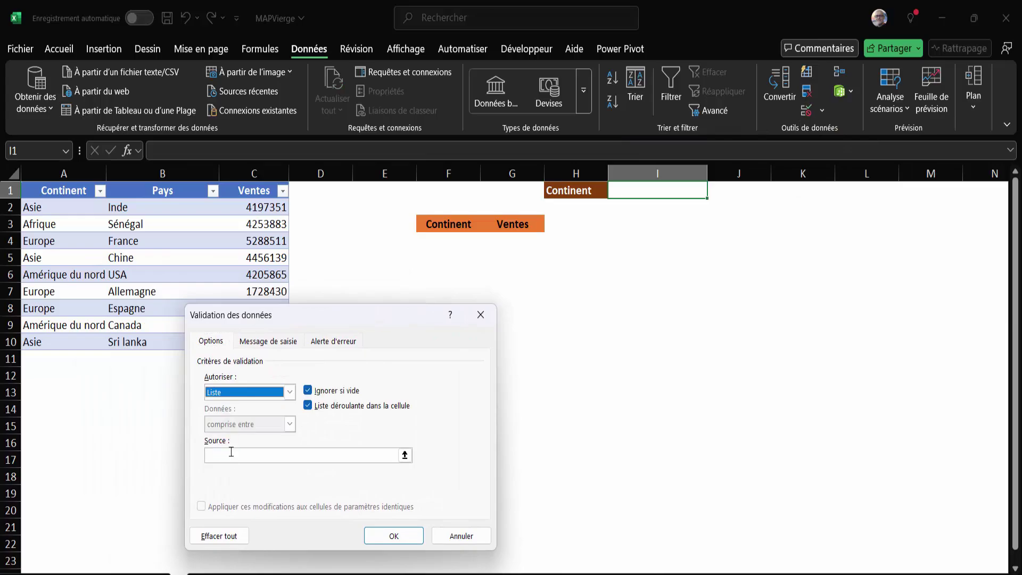
click(237, 457)
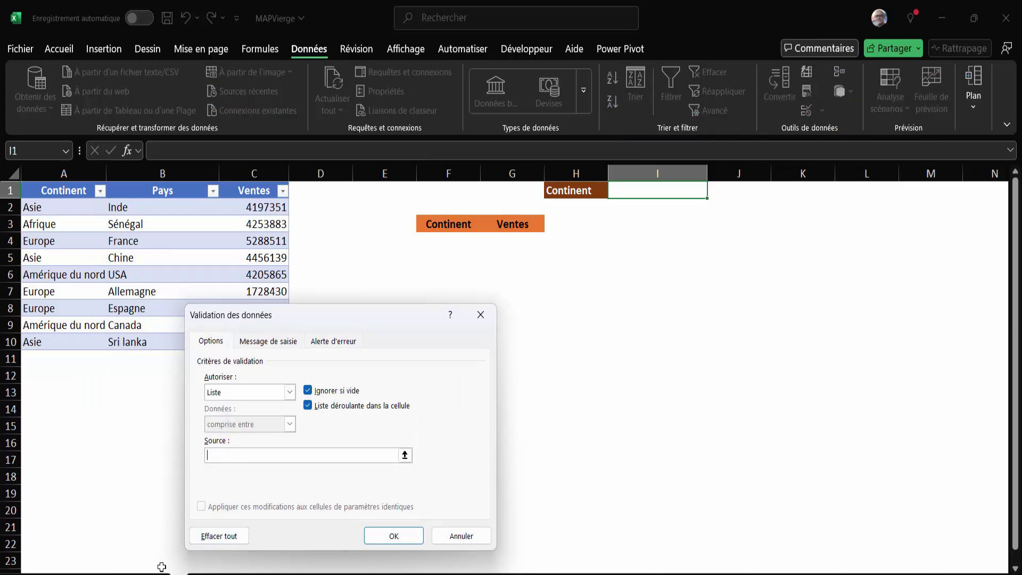
Step: Use the four continents in Tableau1 A2:A5 as the list source and confirm the rule
key(ctrl+Page_Down)
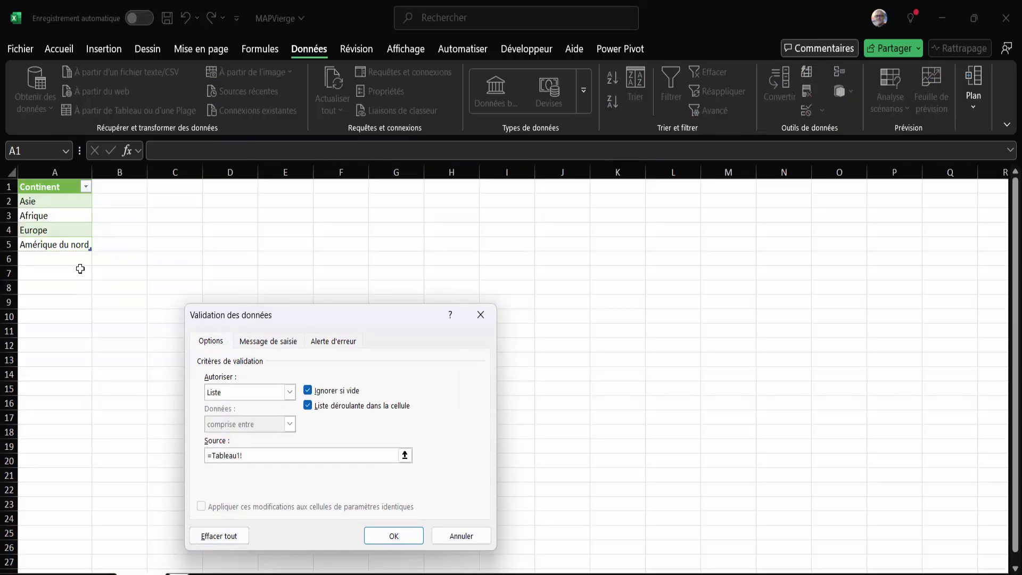
click(62, 204)
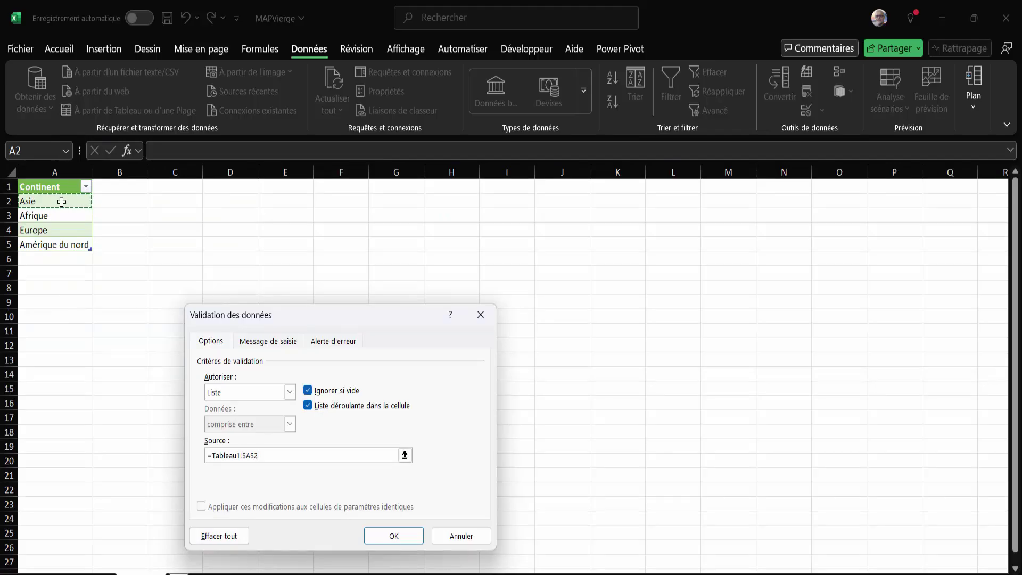
drag(62, 203, 62, 242)
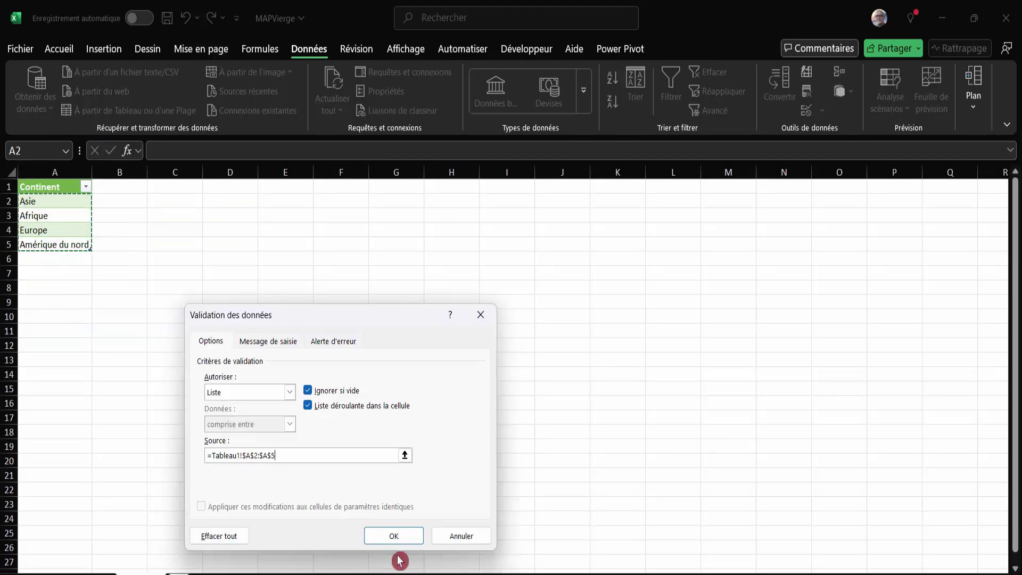
click(393, 538)
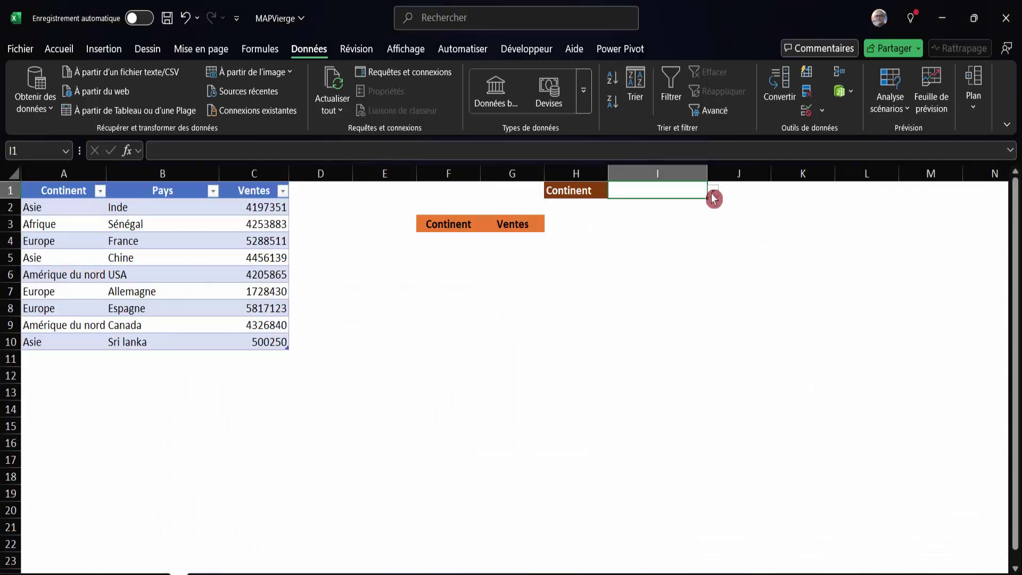
Step: Choose Afrique from the I1 dropdown and review the Continent and Ventes output headings
click(714, 191)
click(631, 219)
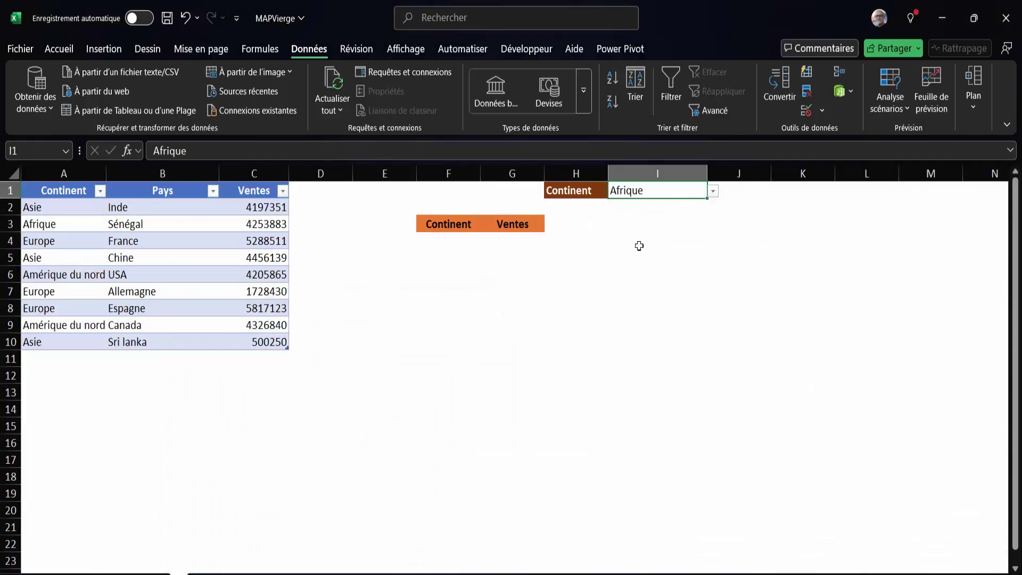
click(639, 242)
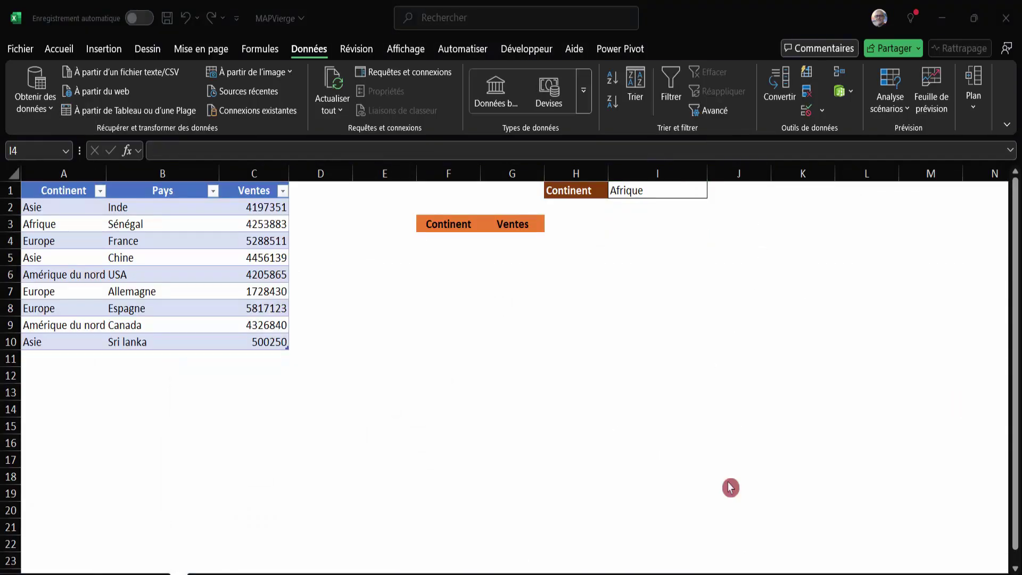
click(441, 226)
click(512, 228)
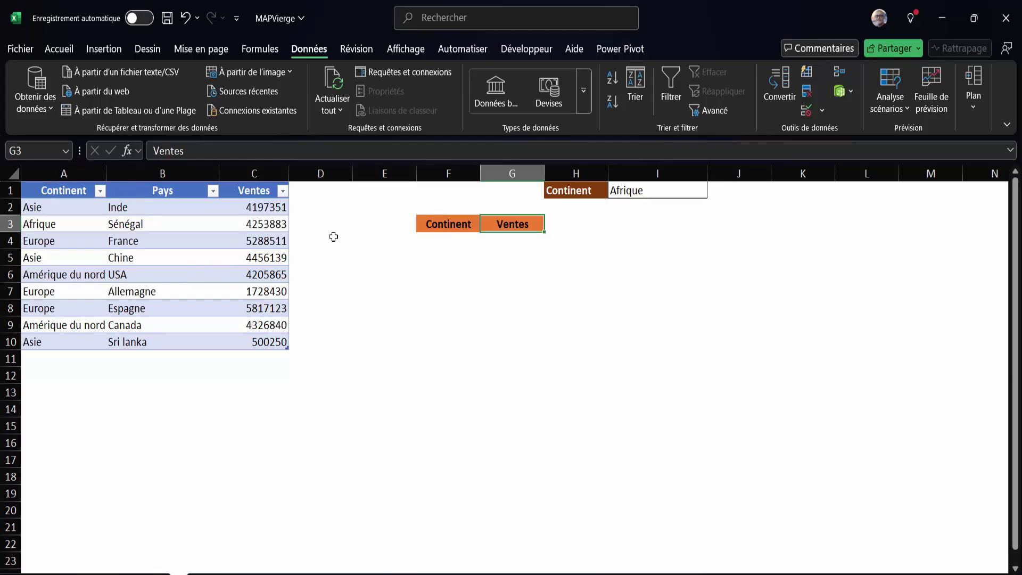
click(155, 174)
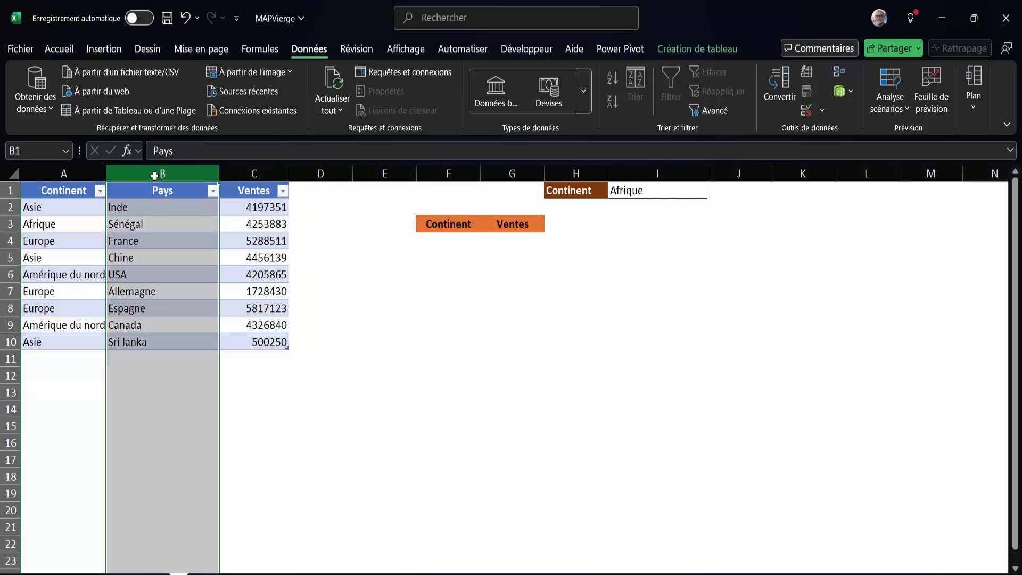
Step: Insert Colonne1 before Pays with the formula =A2=$J$1 filled down the table
right_click(154, 173)
click(178, 326)
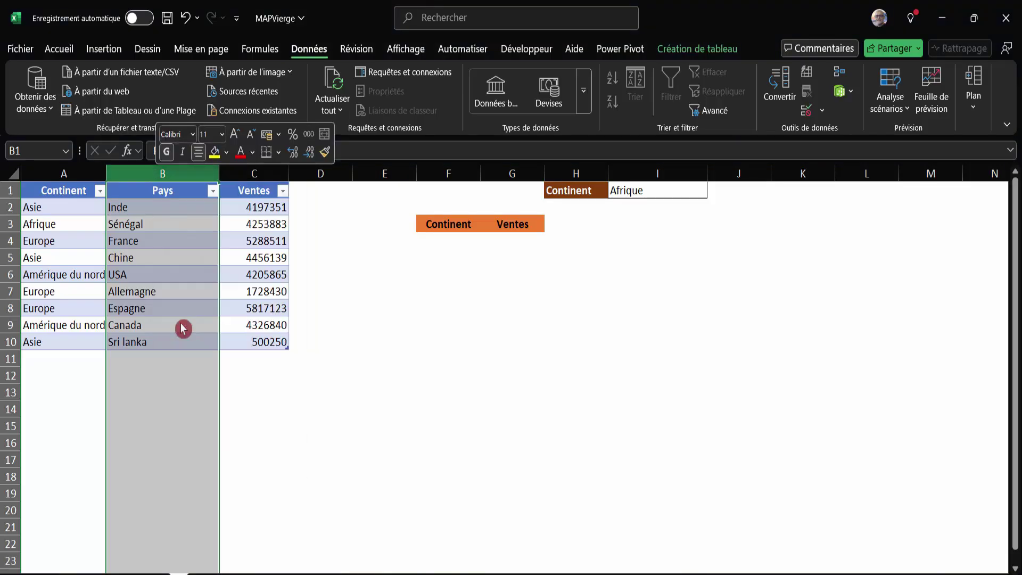
click(140, 209)
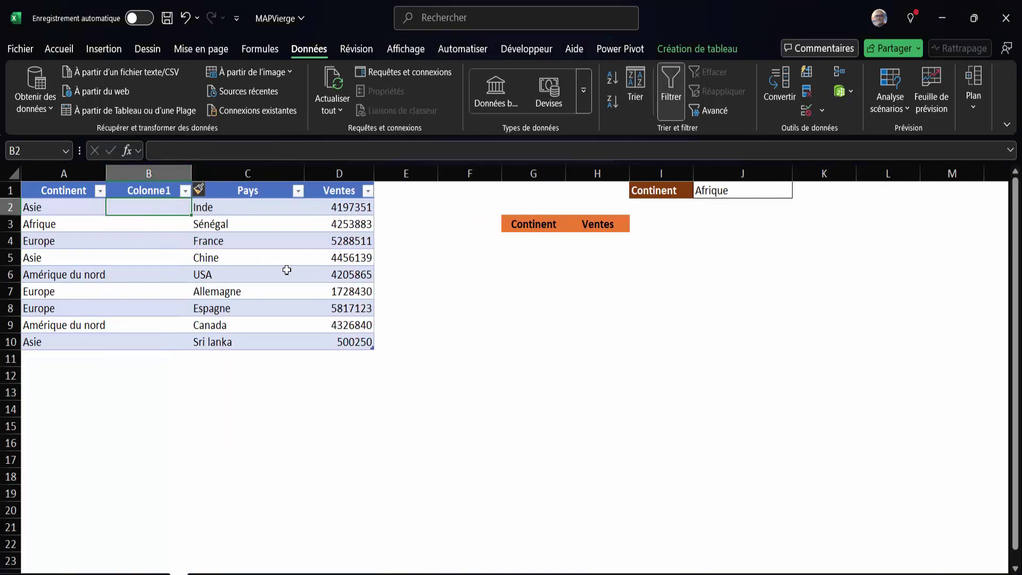
text(=)
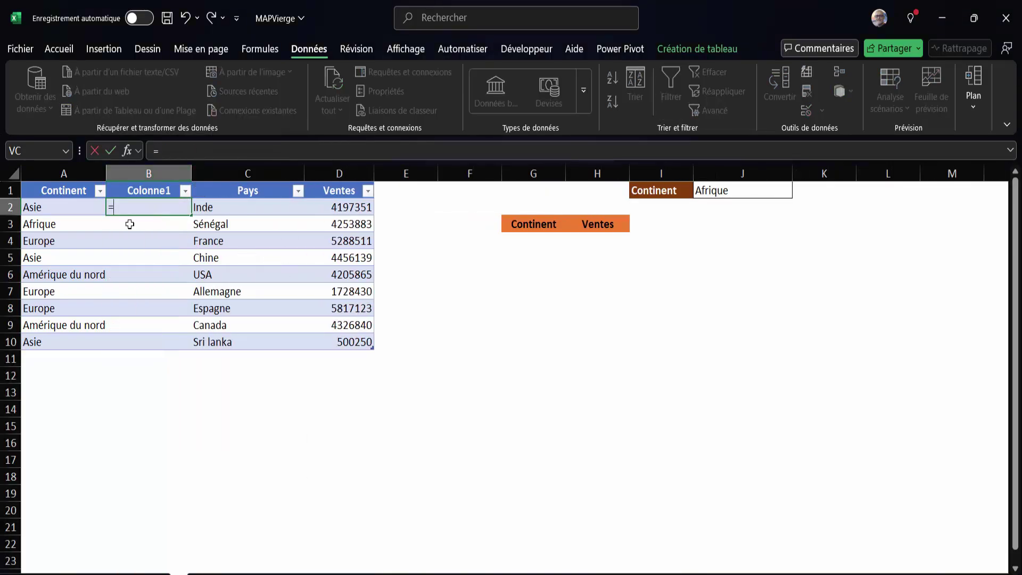
click(48, 208)
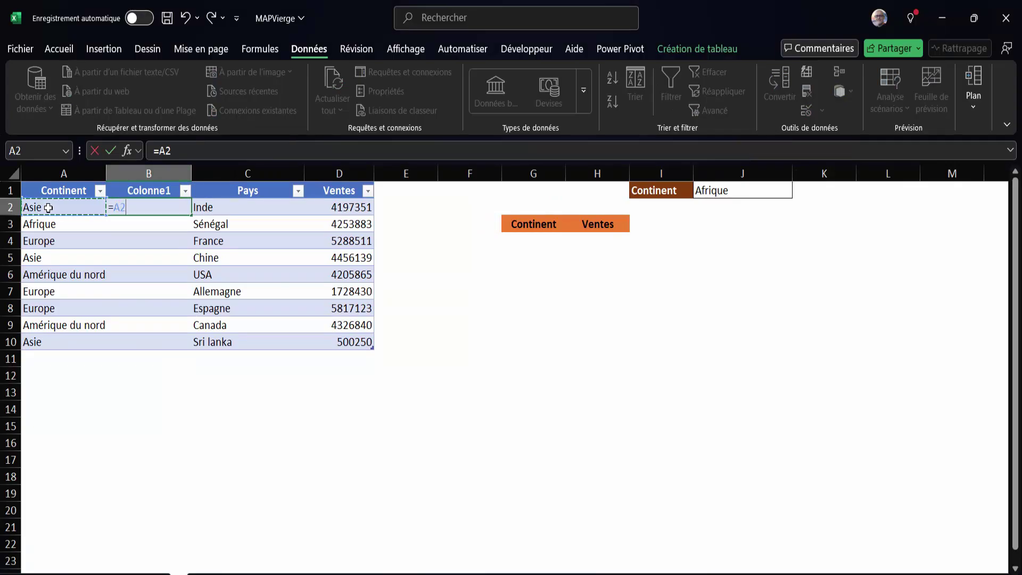
text(=)
click(733, 192)
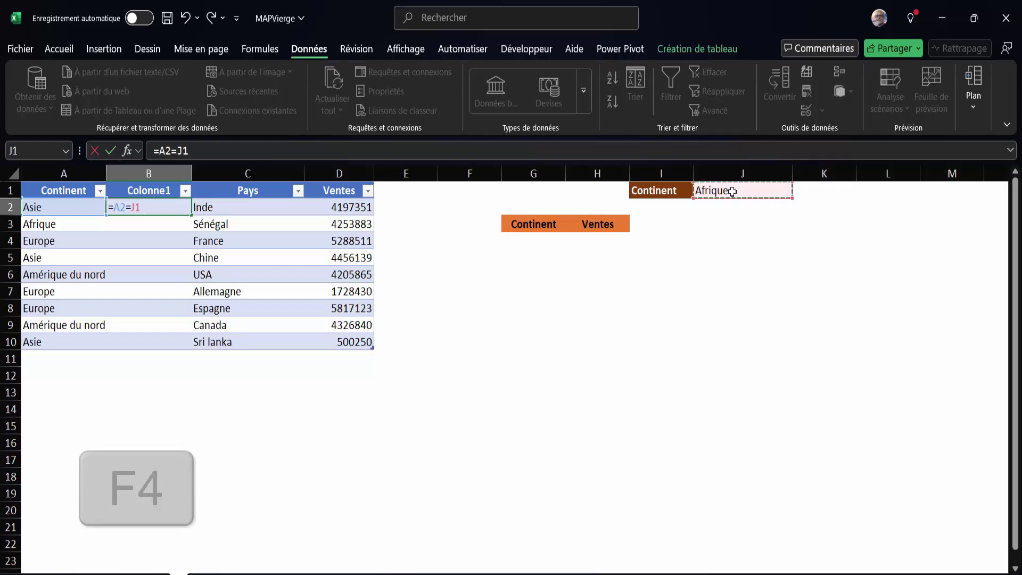
key(F4)
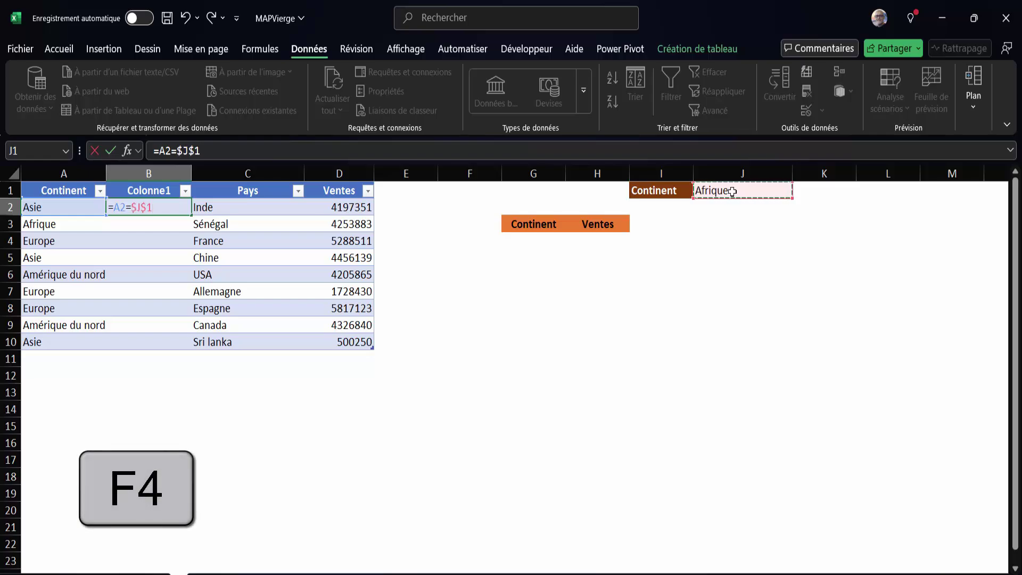
key(Return)
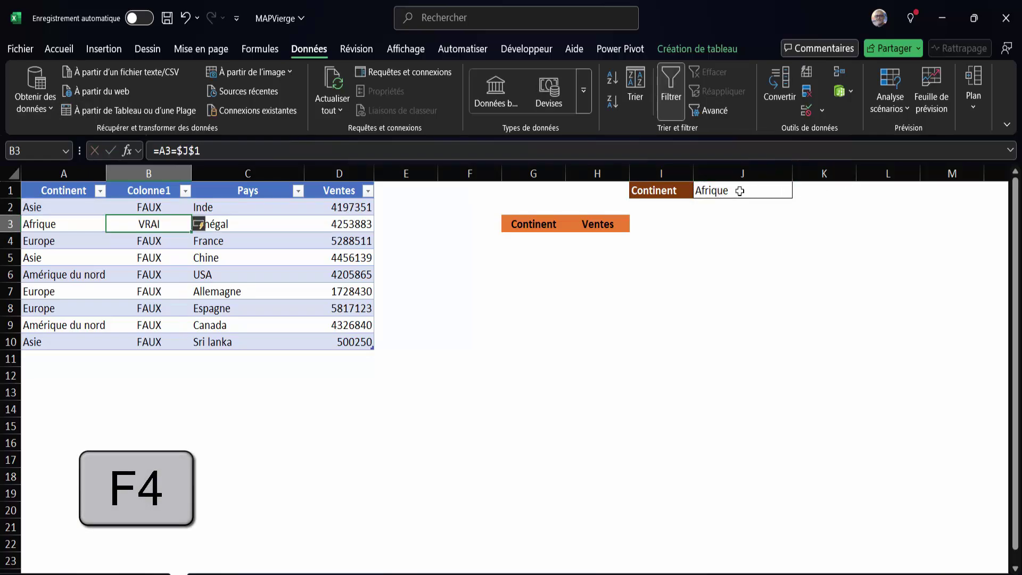
click(740, 190)
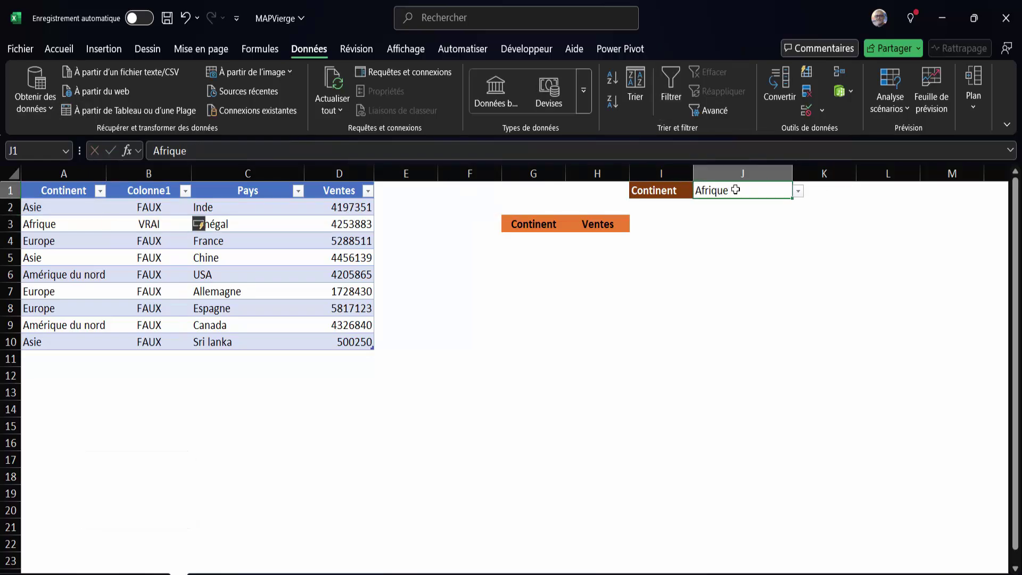
Step: Change the J1 continent to Europe and verify the Europe rows in A4, A7 and A8 read VRAI
click(41, 229)
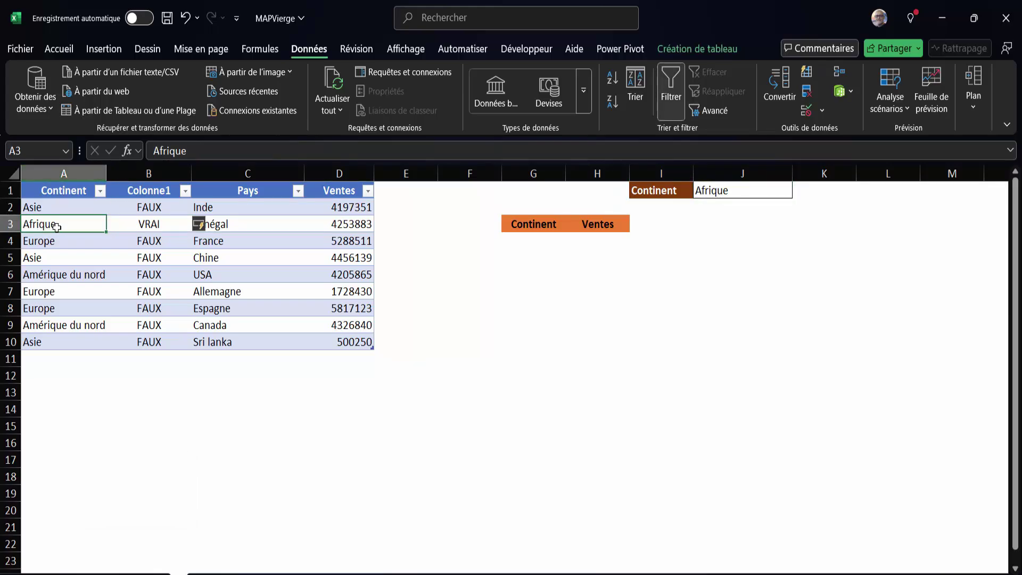
click(155, 224)
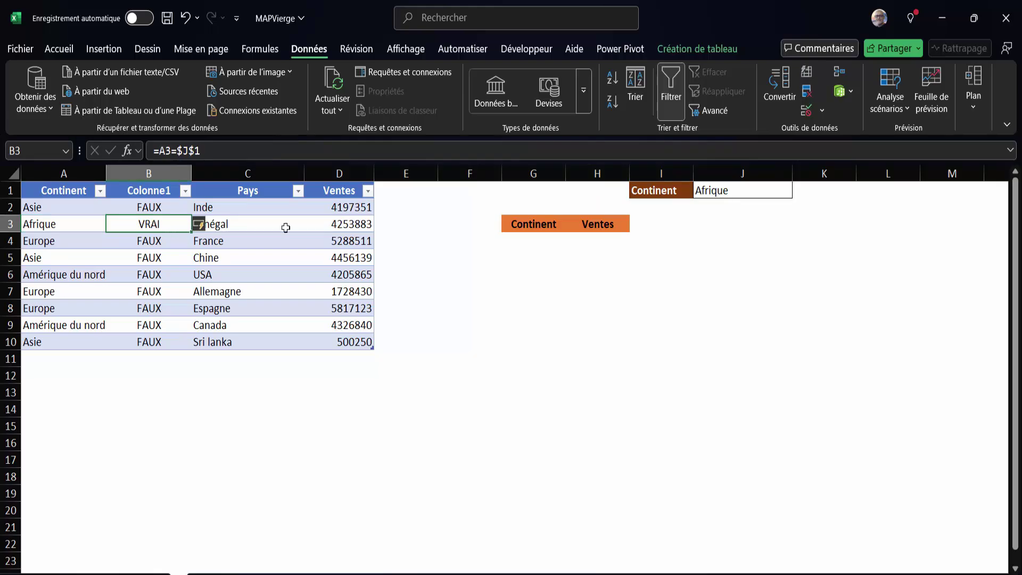
click(733, 191)
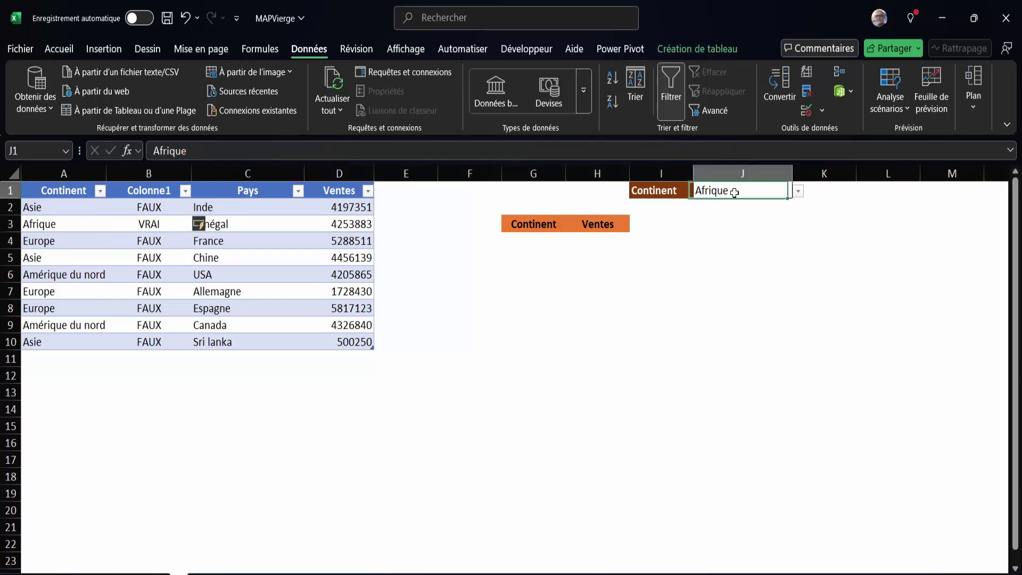
click(799, 200)
click(708, 232)
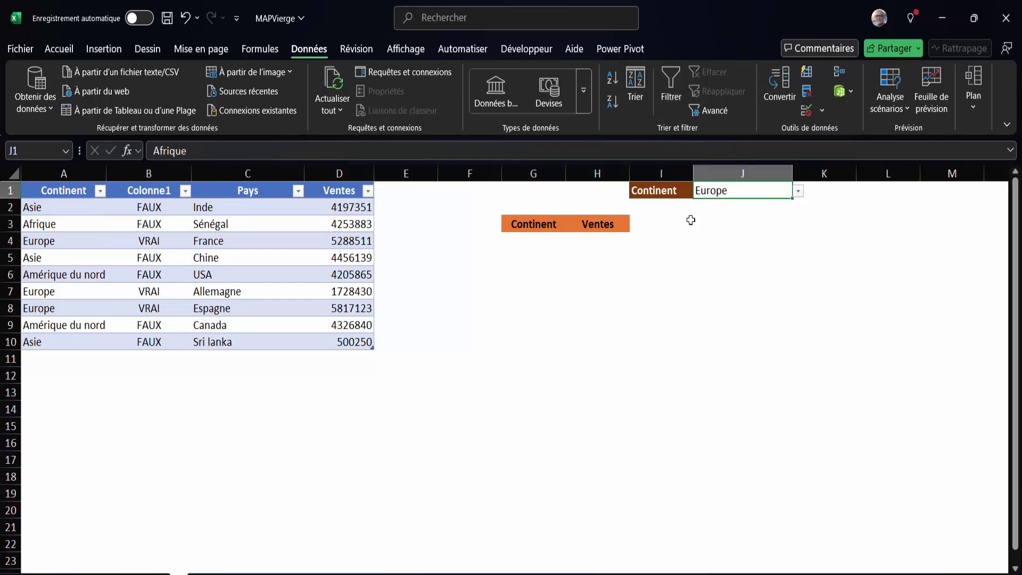
click(43, 243)
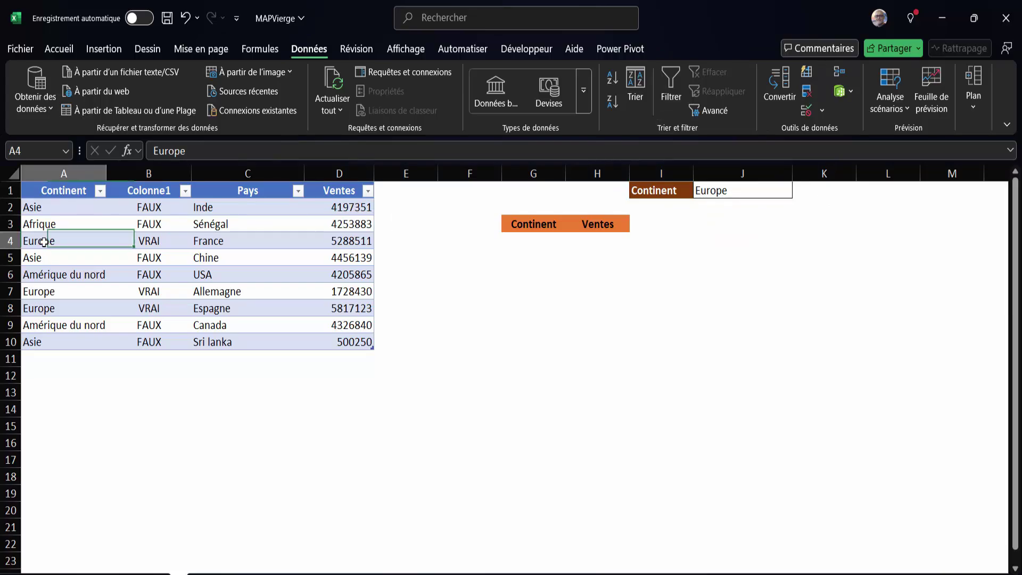
click(44, 290)
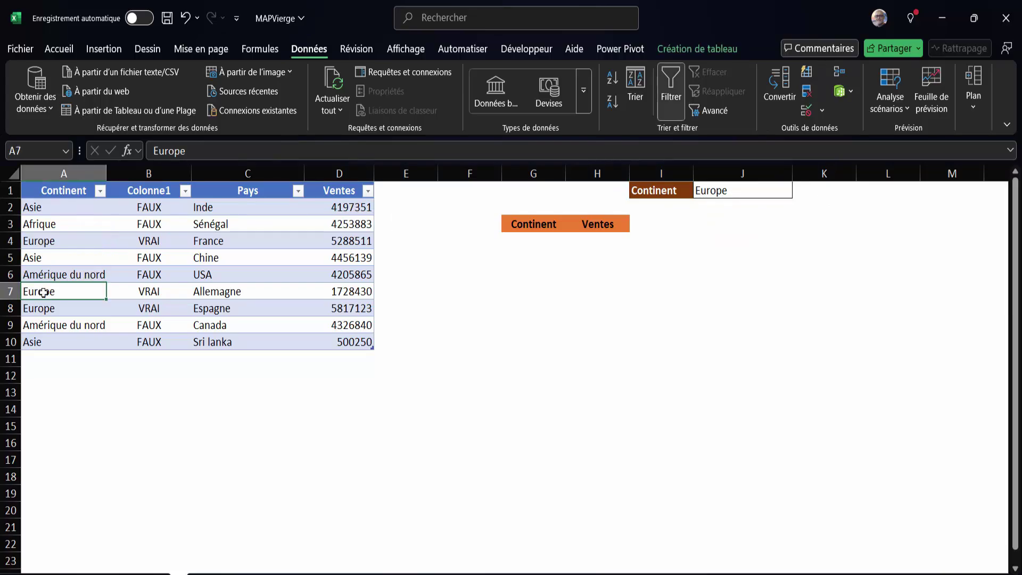
click(54, 313)
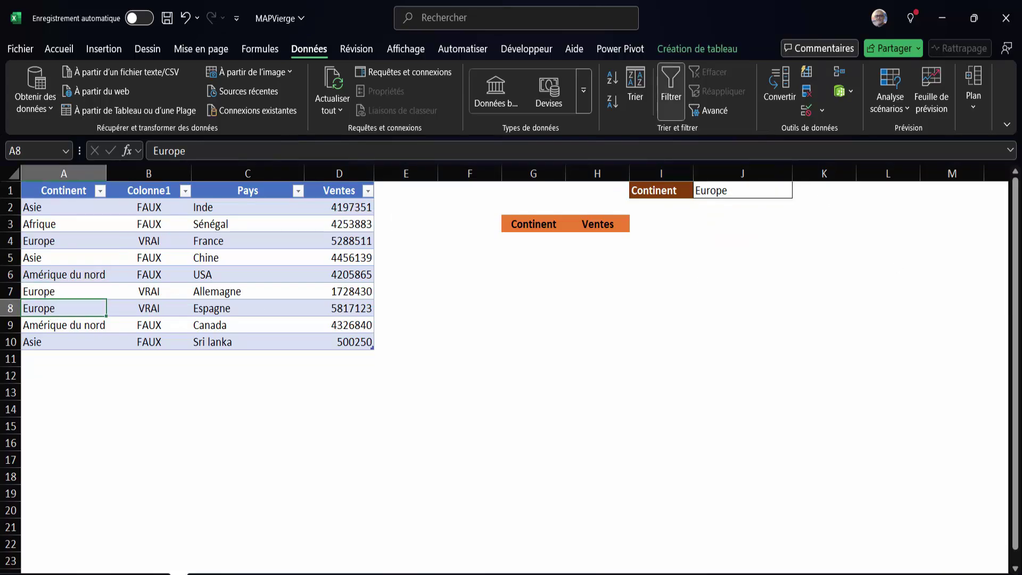
click(542, 242)
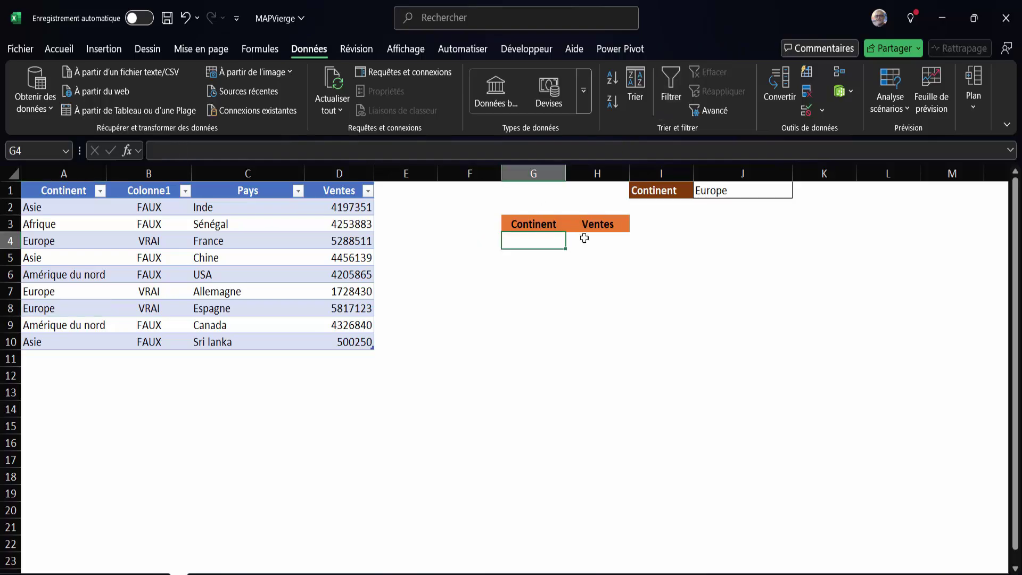
click(729, 191)
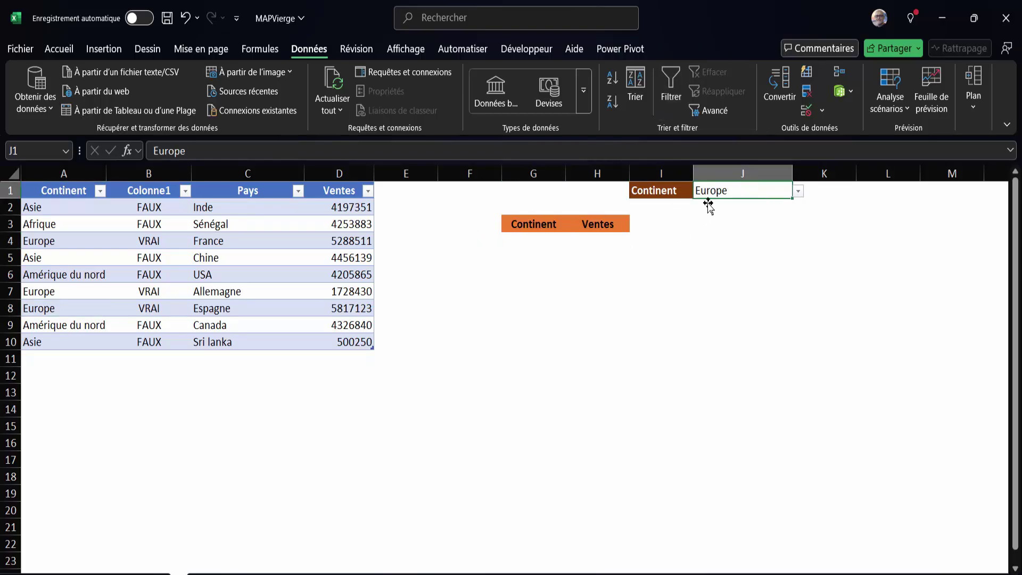
click(229, 209)
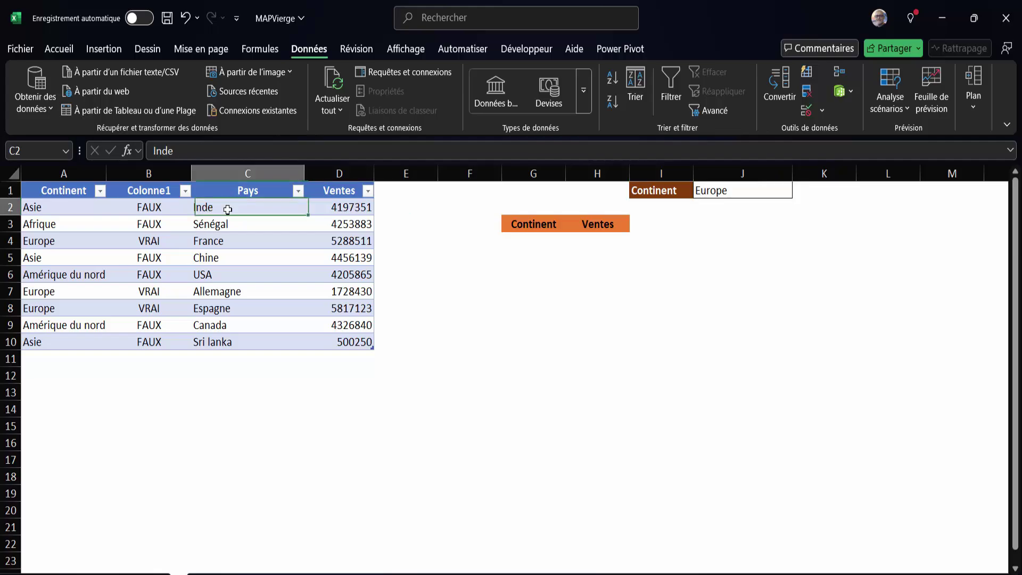
Step: Enter =FILTRE(C2:D10;B2:B10) in G4 to spill Europe's countries with their Ventes
click(335, 212)
click(536, 240)
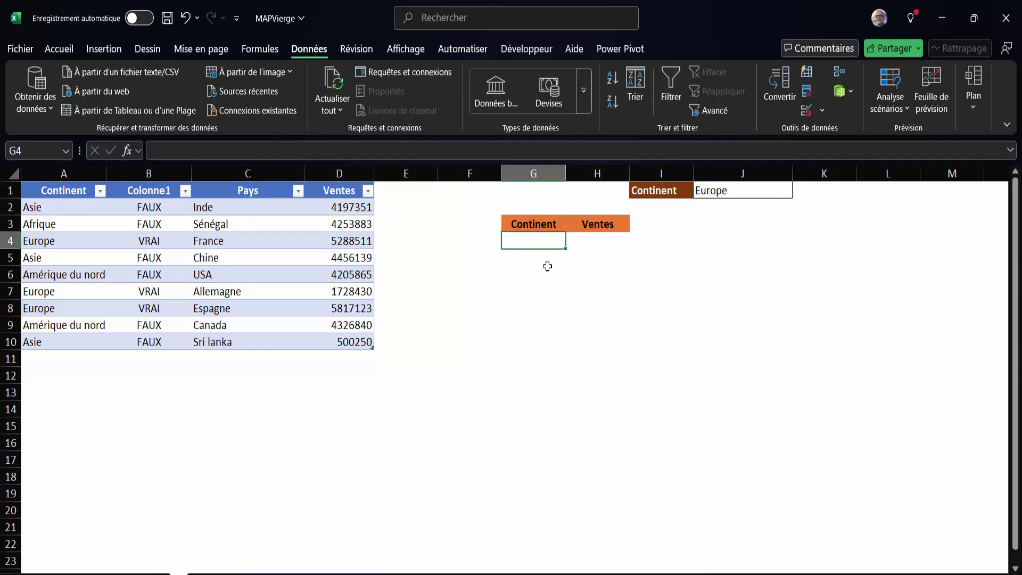
text(=fil)
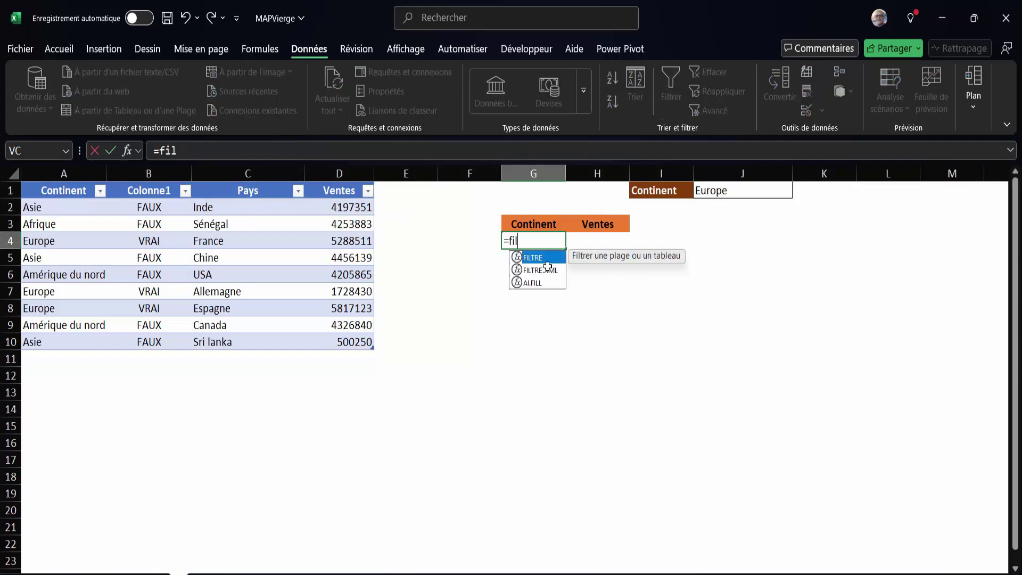
text(tre()
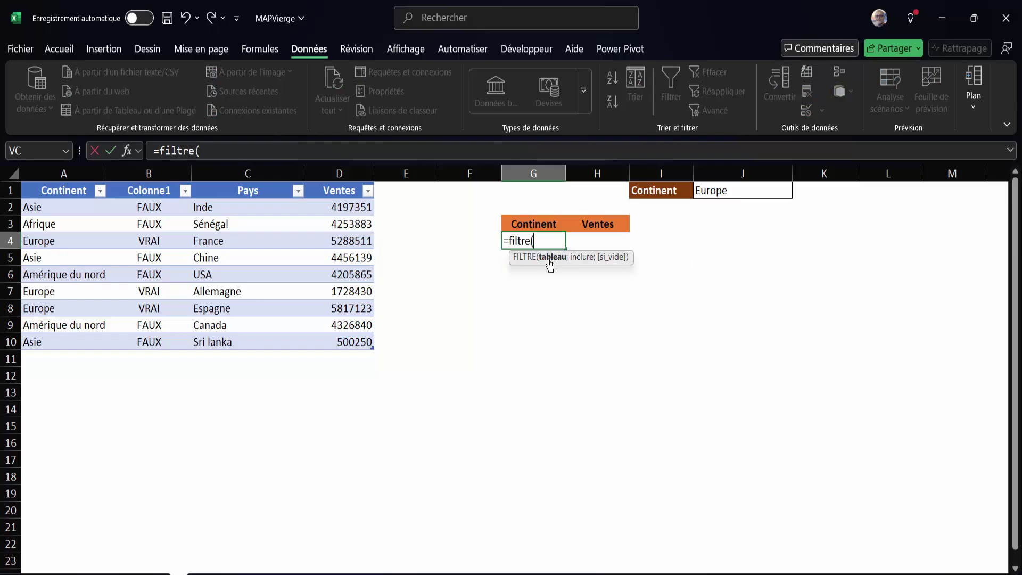
drag(228, 216, 335, 230)
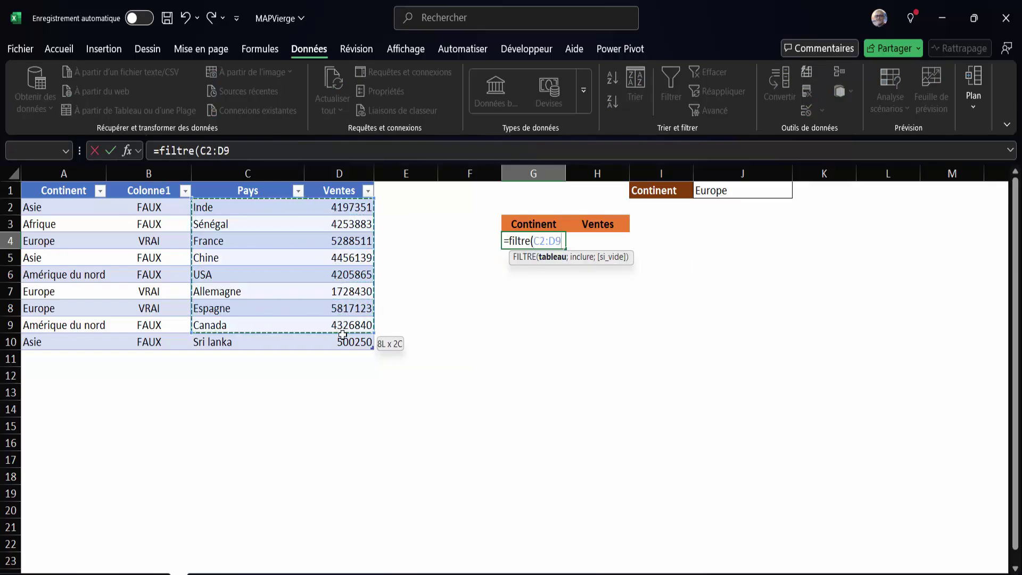
drag(336, 230, 344, 340)
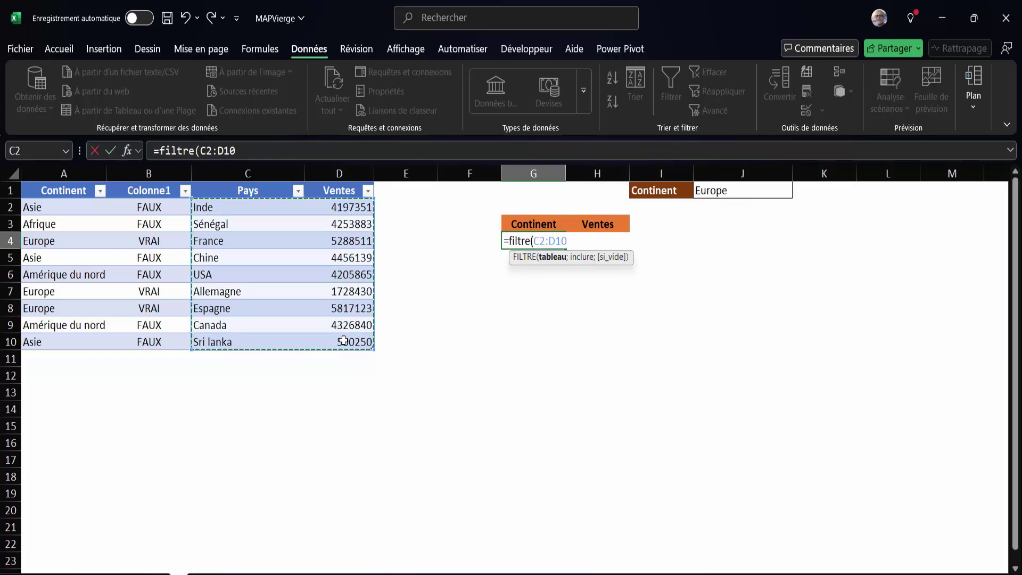
text(;)
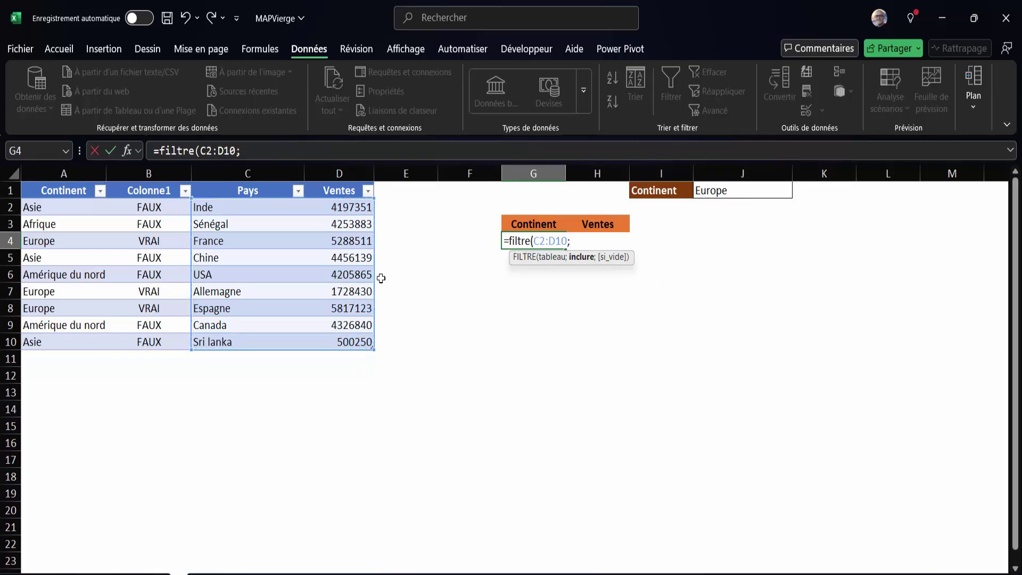
drag(150, 208, 149, 343)
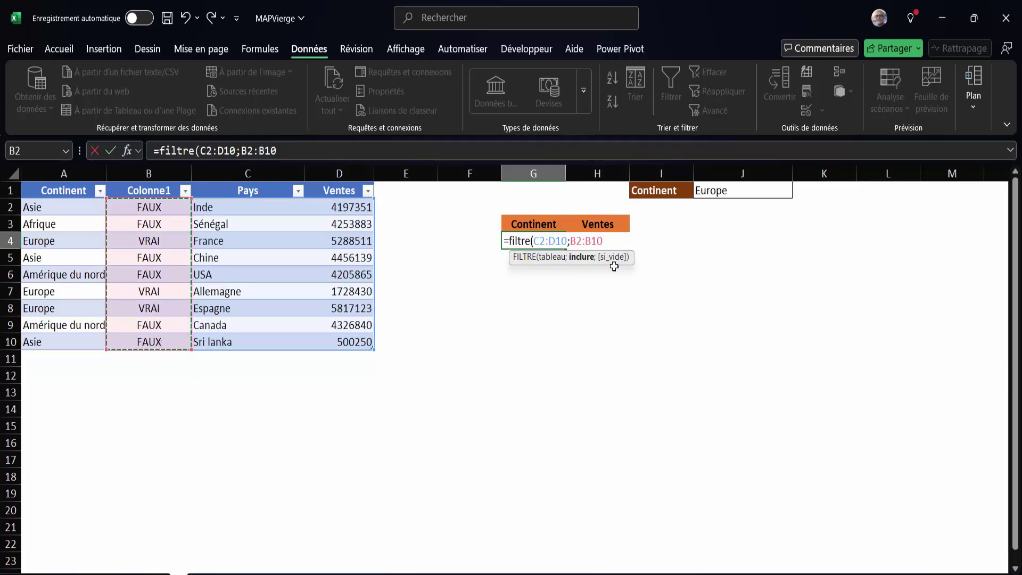
text())
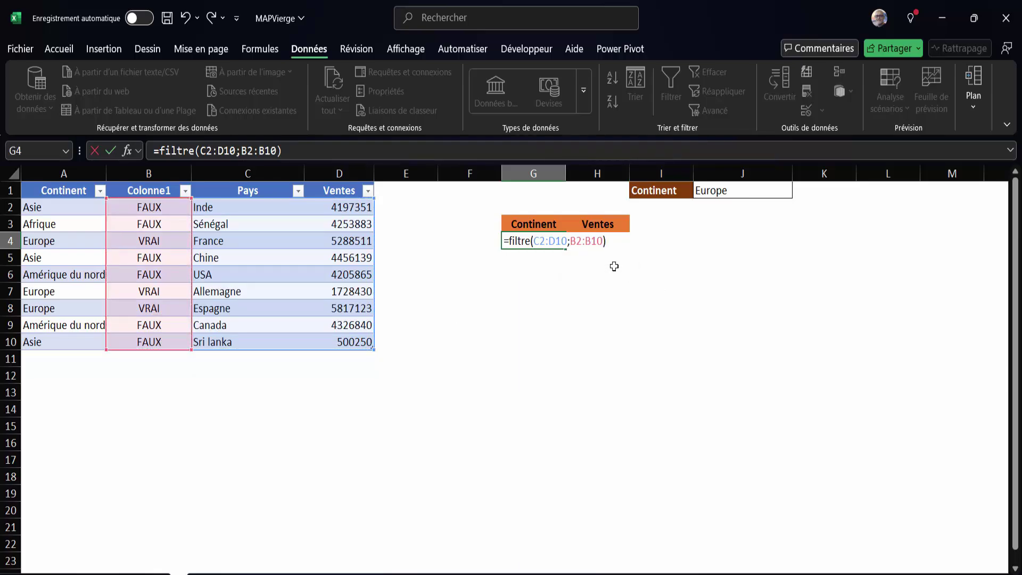
key(Return)
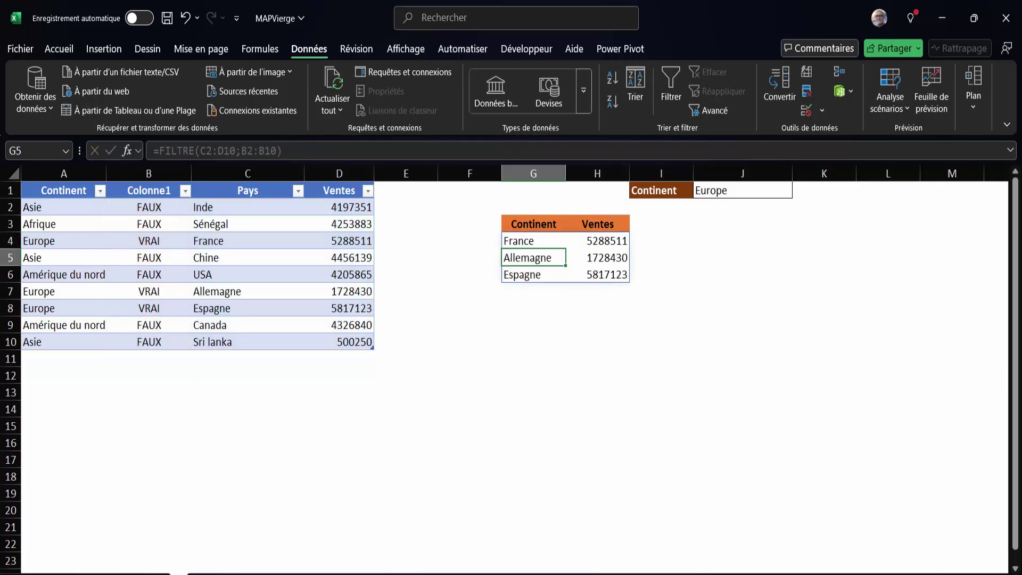
click(518, 243)
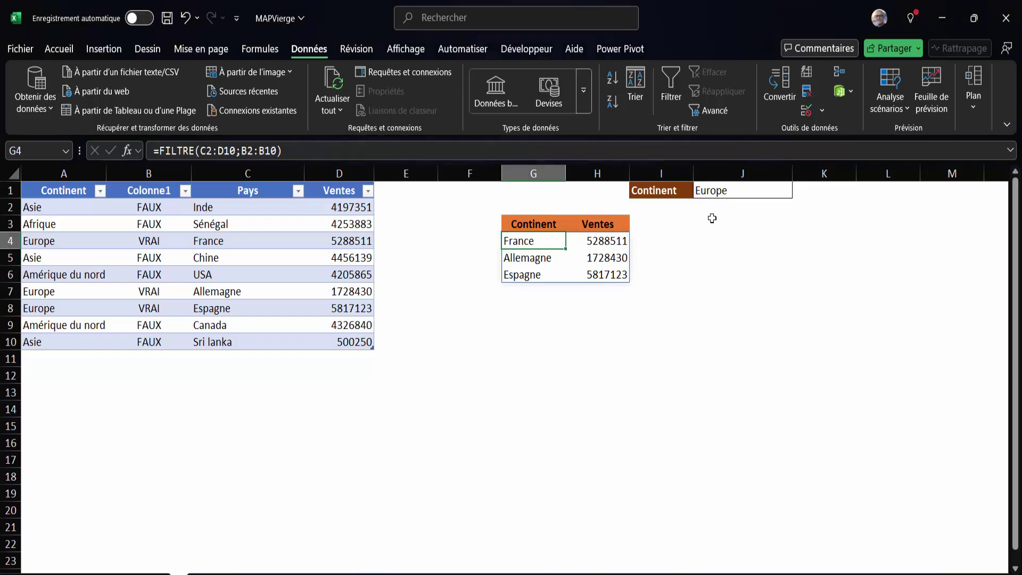
click(724, 192)
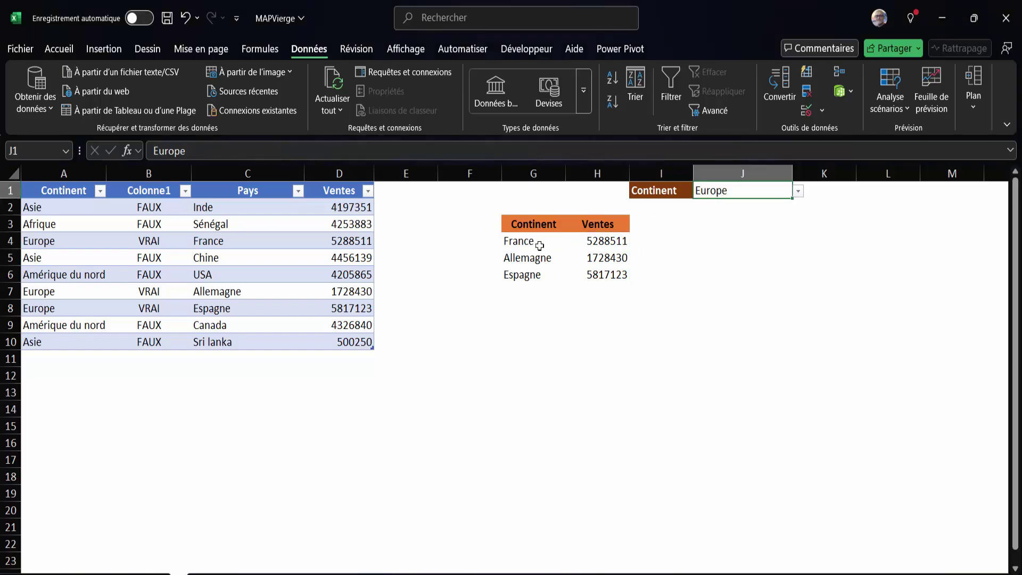
click(798, 192)
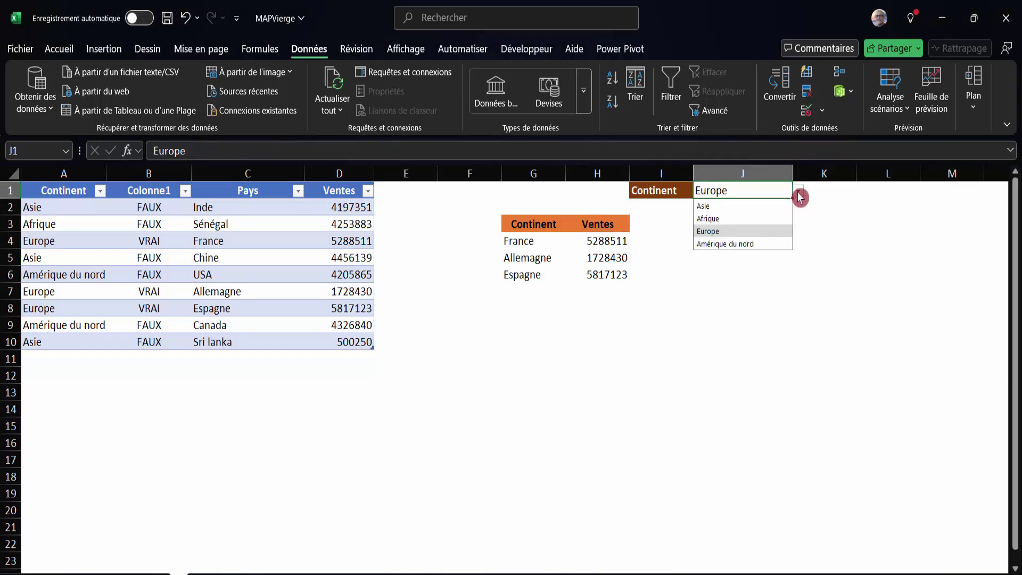
click(716, 208)
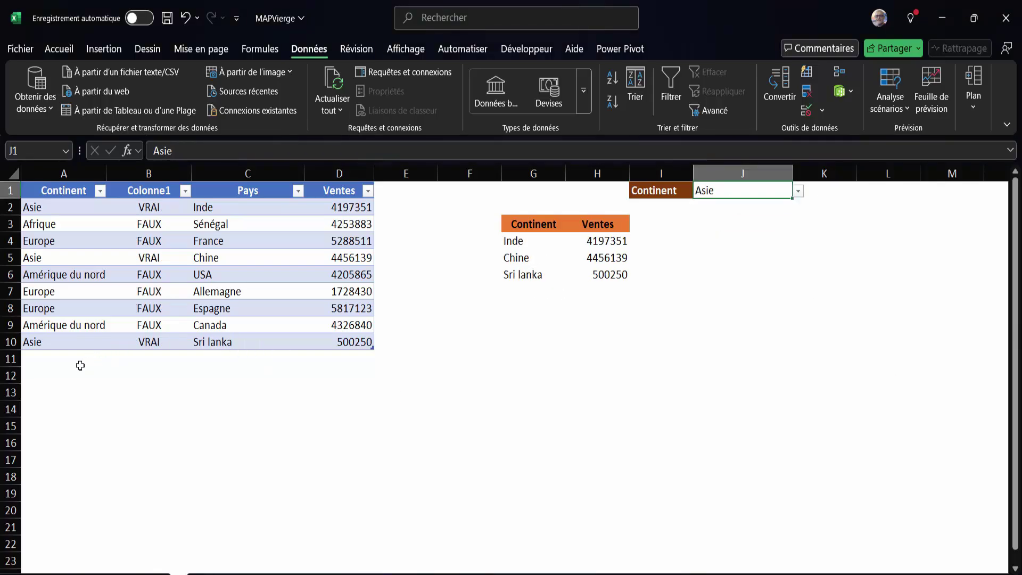
click(80, 361)
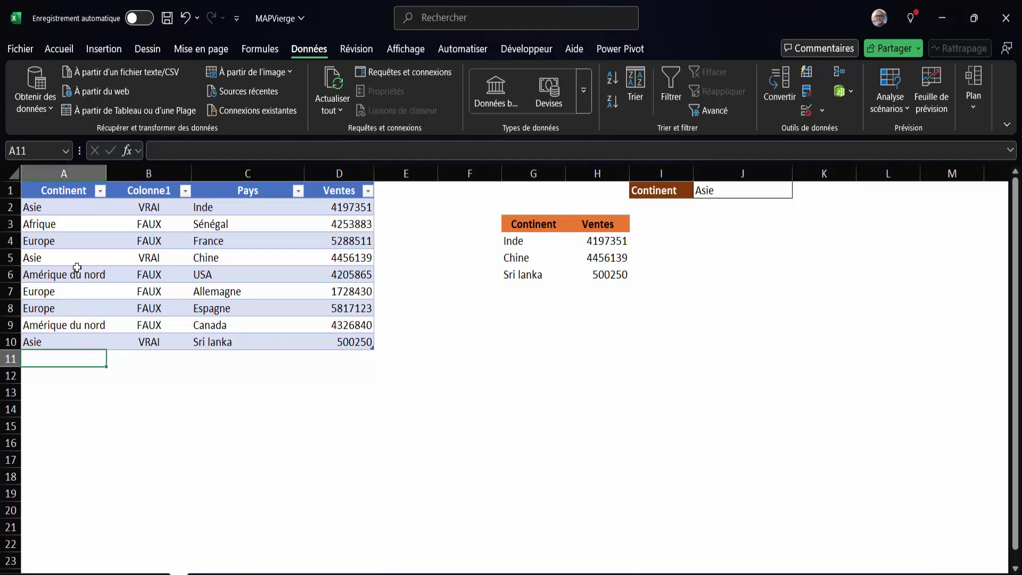
click(738, 195)
click(798, 191)
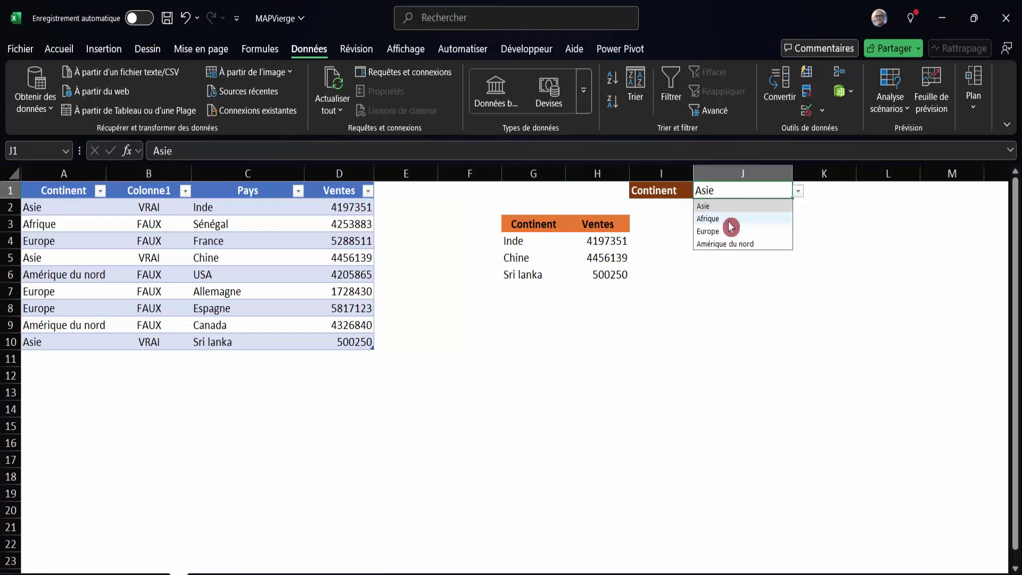
click(713, 231)
Step: Add a table row Europe / Rome / 650000 and confirm Rome appears in the FILTRE results
click(68, 364)
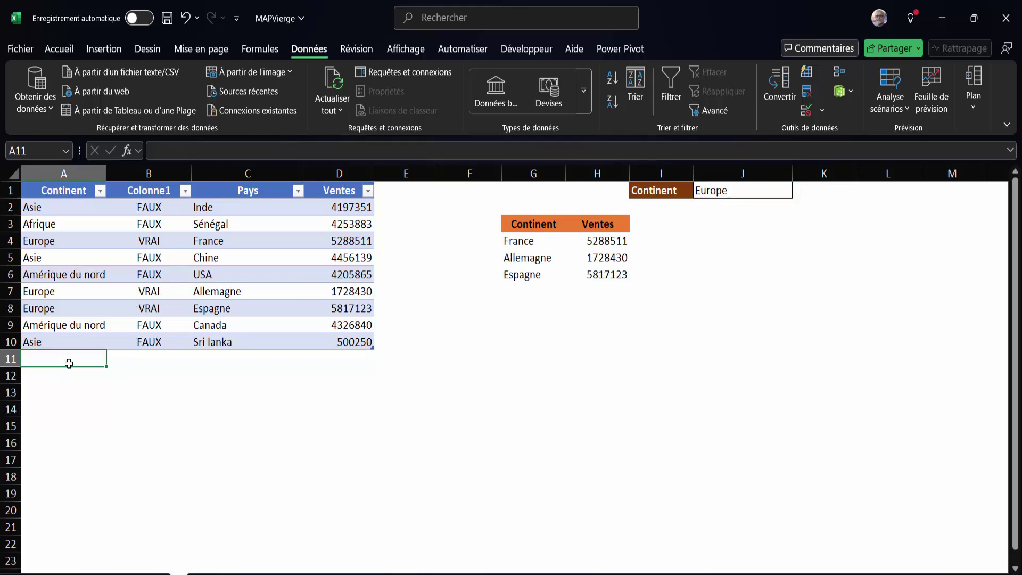
text(Europe)
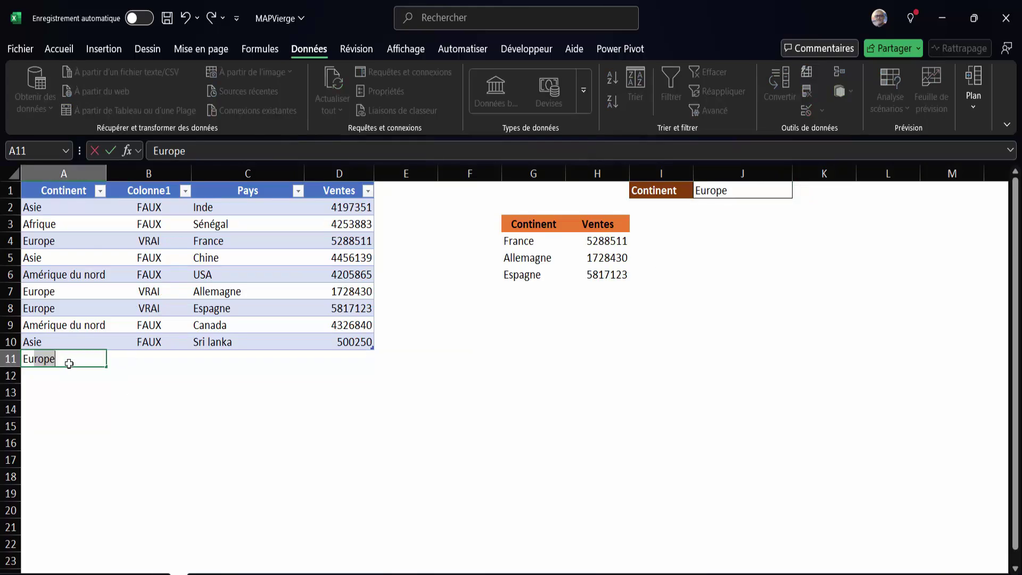
key(Tab)
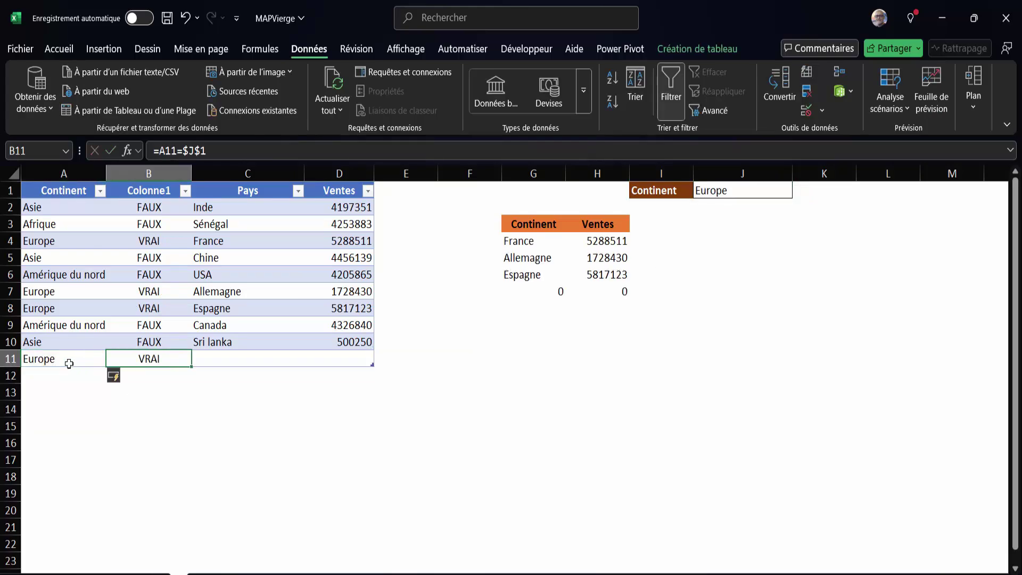
key(Tab)
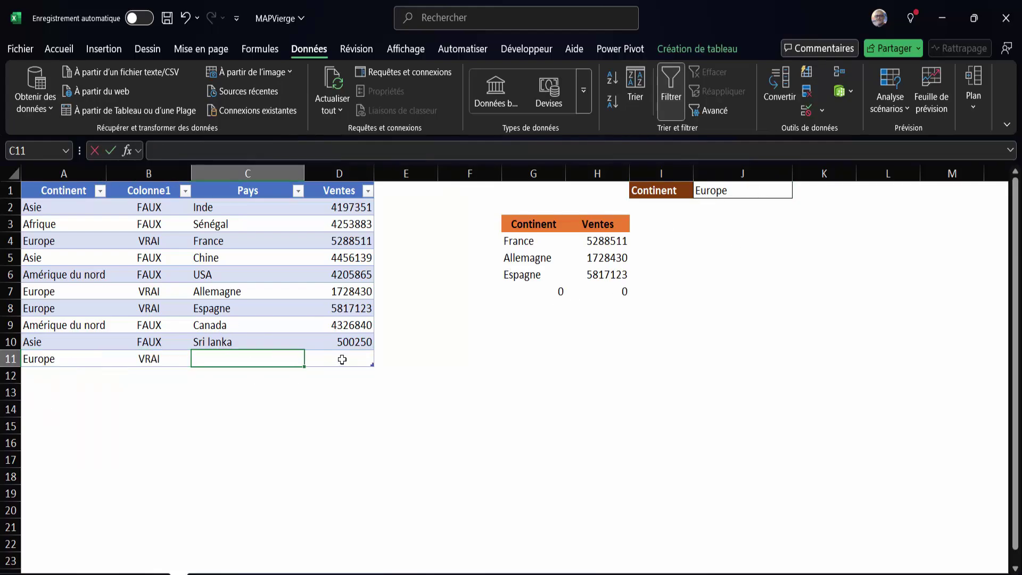
text(Rome)
key(Tab)
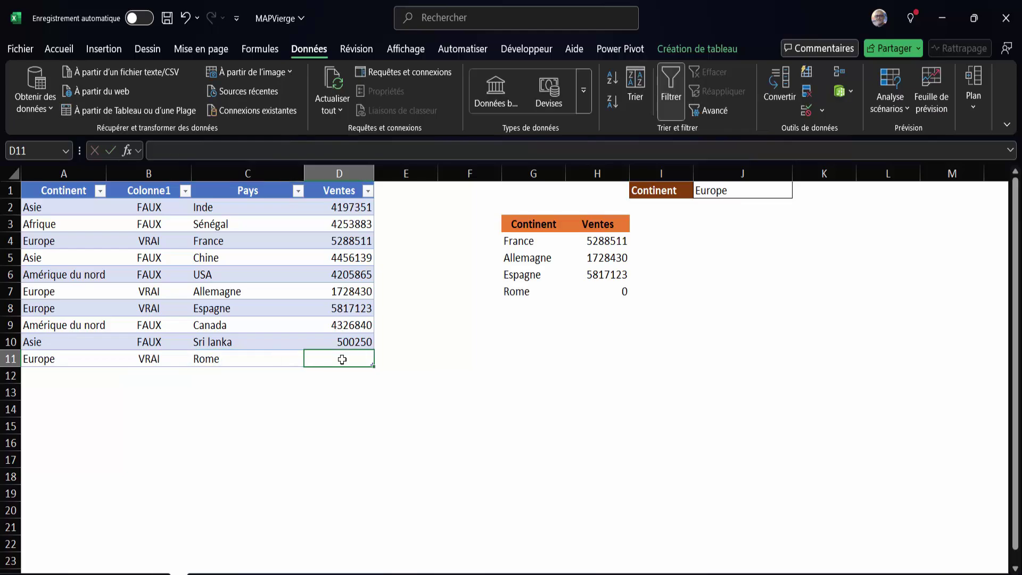
text(650000)
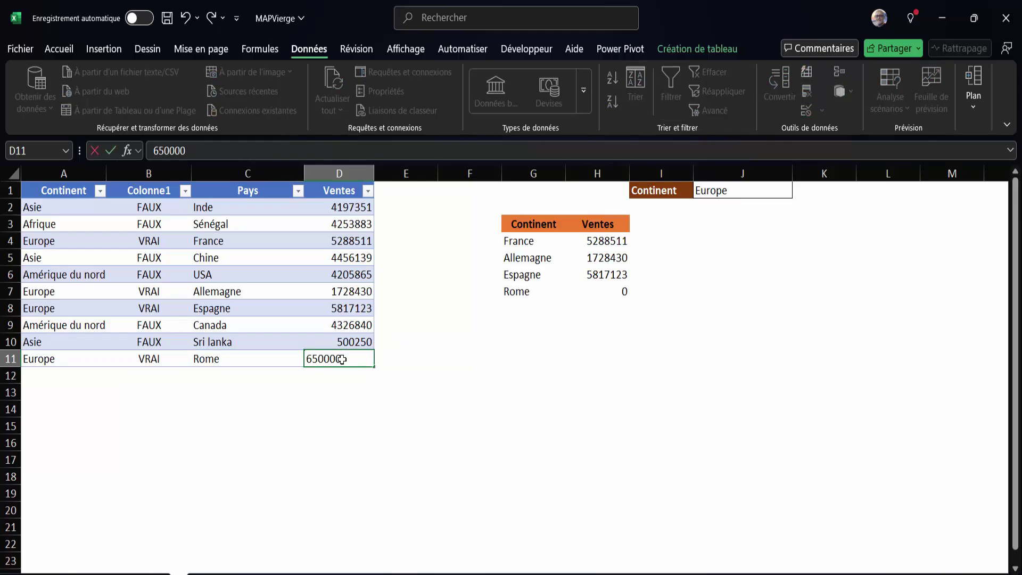
key(Return)
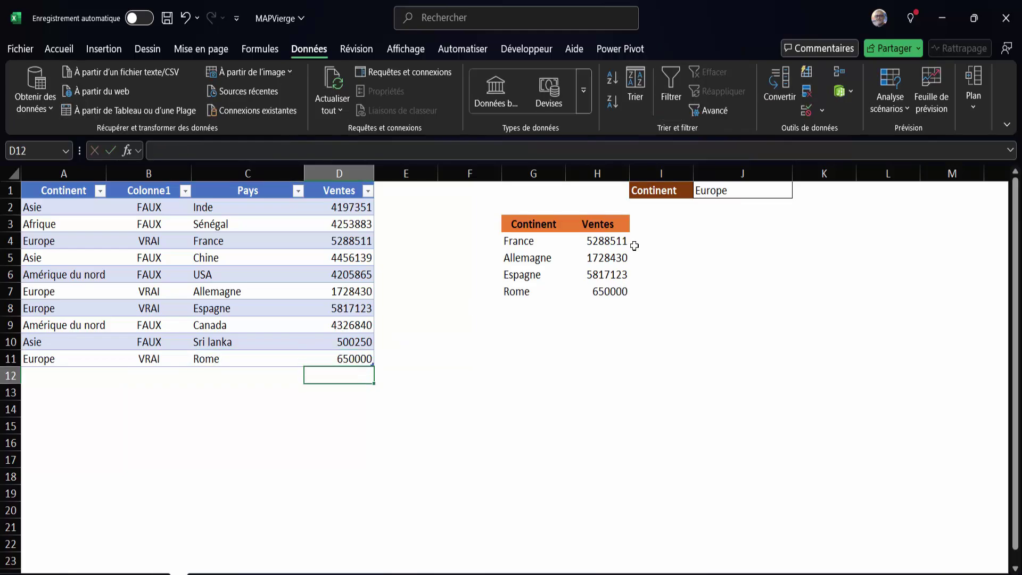
click(530, 292)
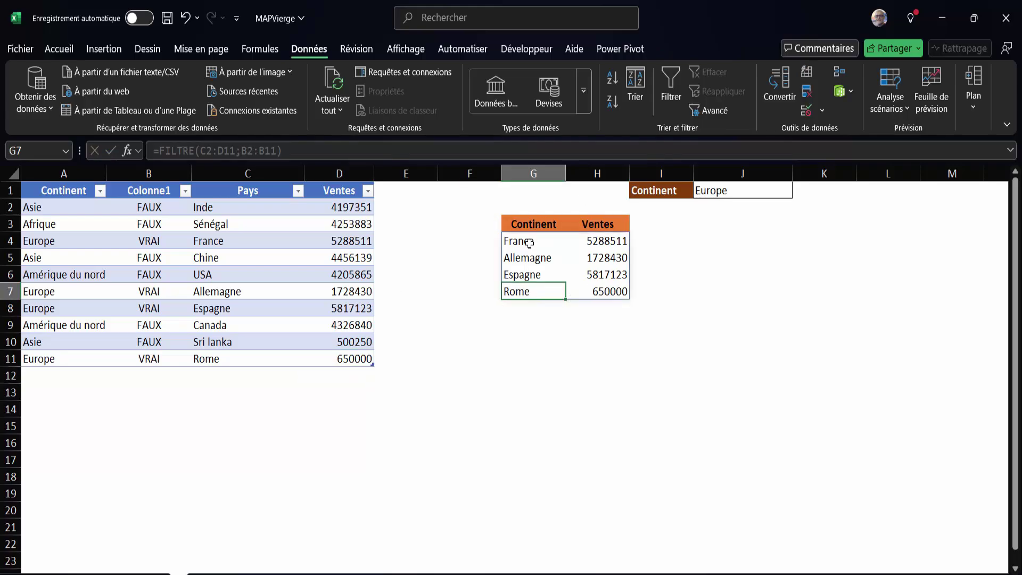
click(270, 281)
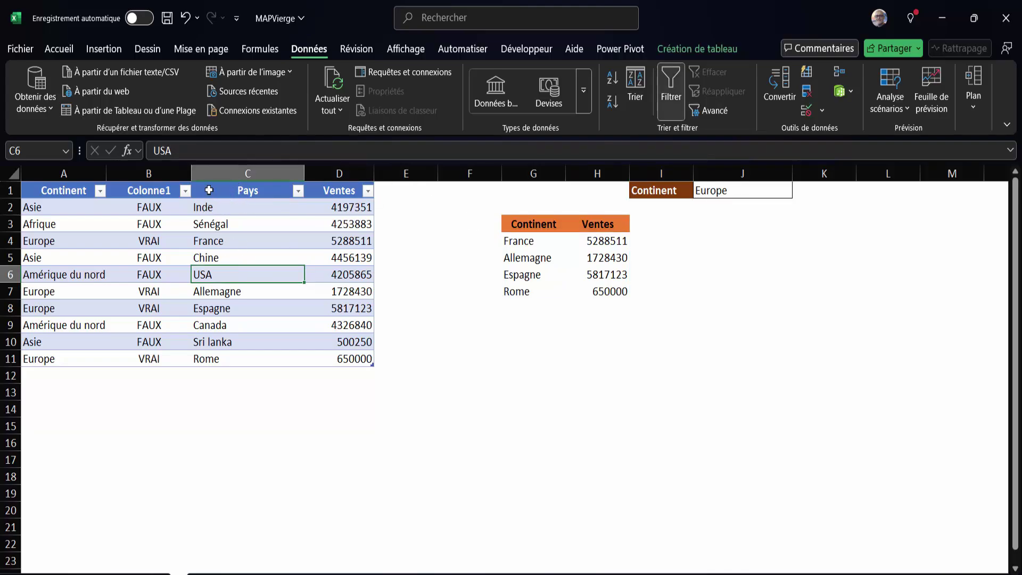
drag(211, 190, 321, 361)
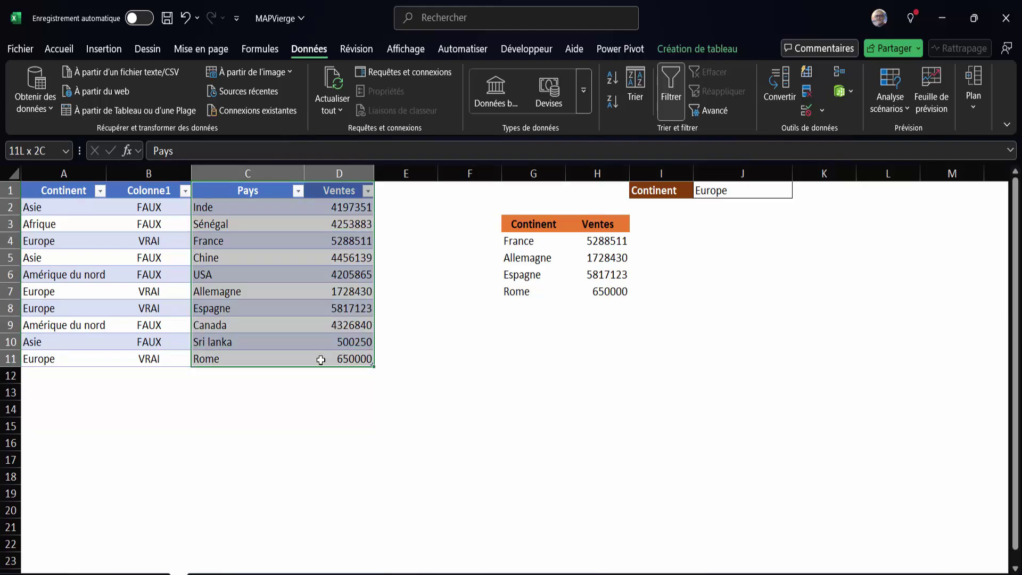
click(104, 49)
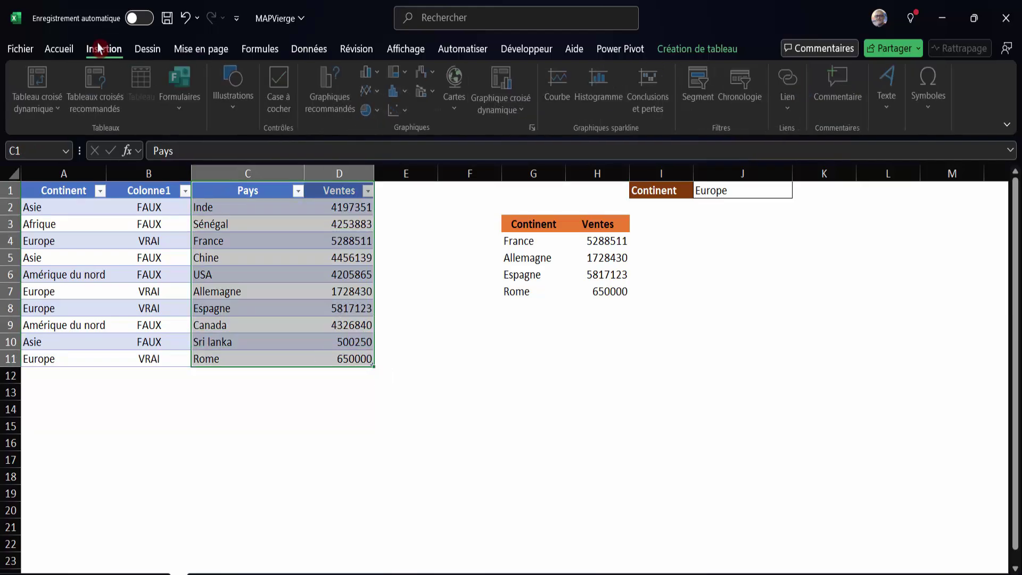
click(455, 107)
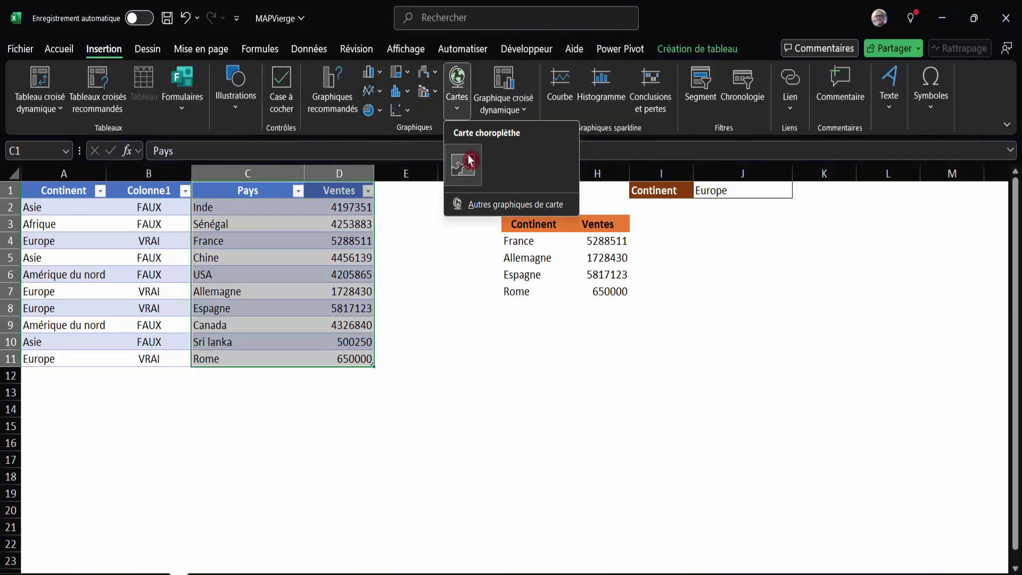
click(463, 158)
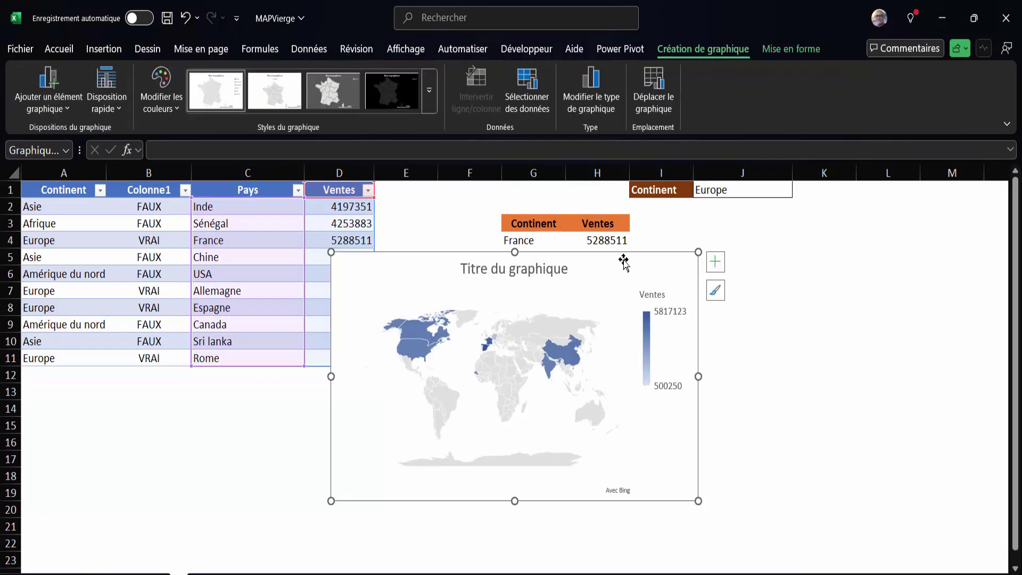
drag(630, 251, 702, 207)
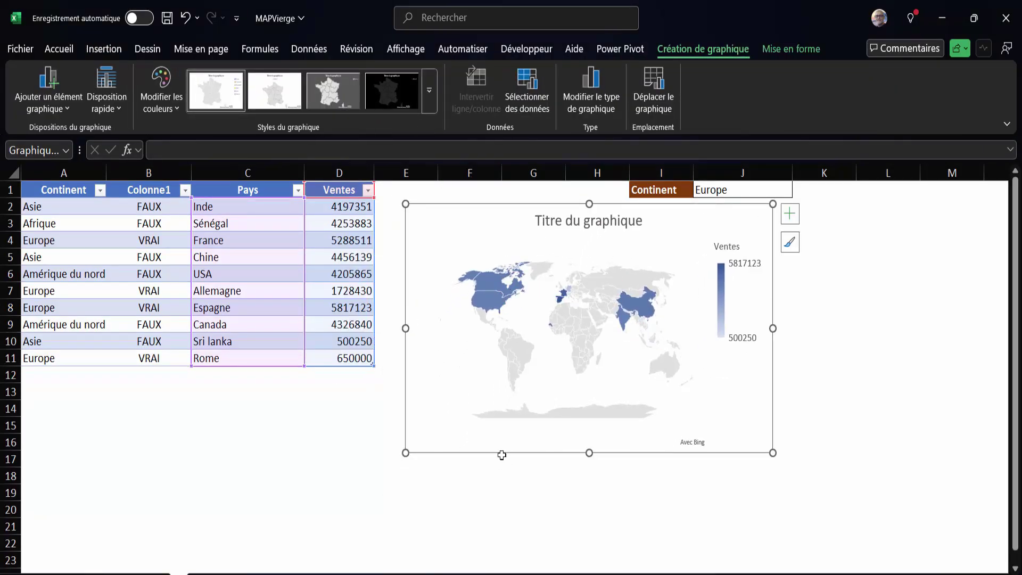
Step: Replace the world map with a Carte choroplèthe of G4:H7, placed below the results table
key(Delete)
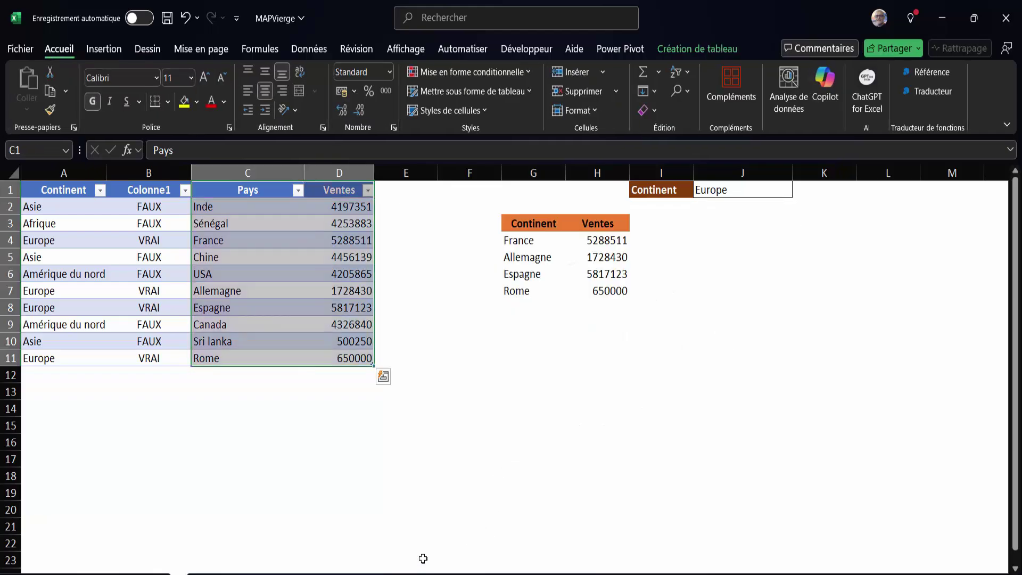
click(421, 556)
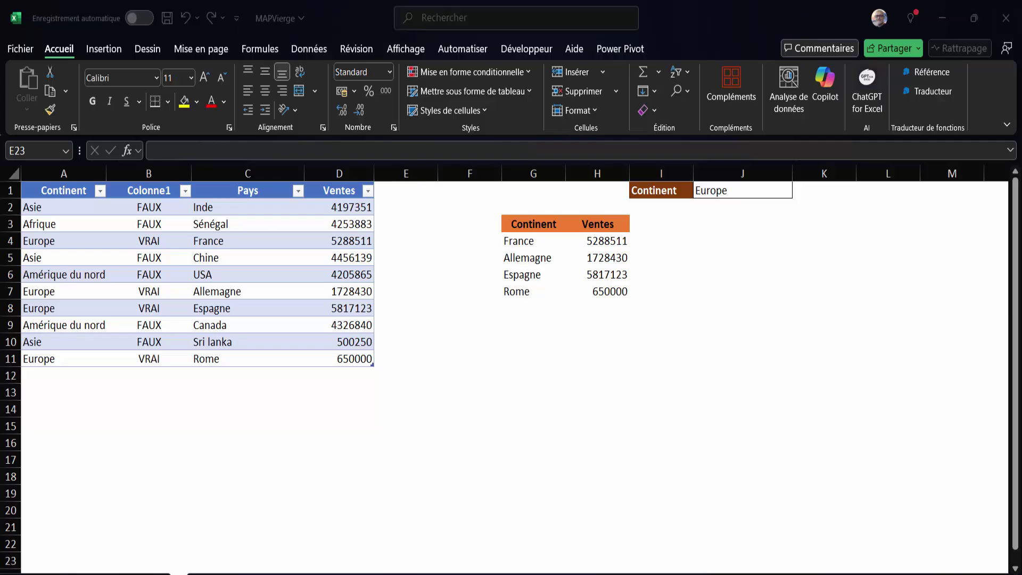
drag(562, 240, 606, 292)
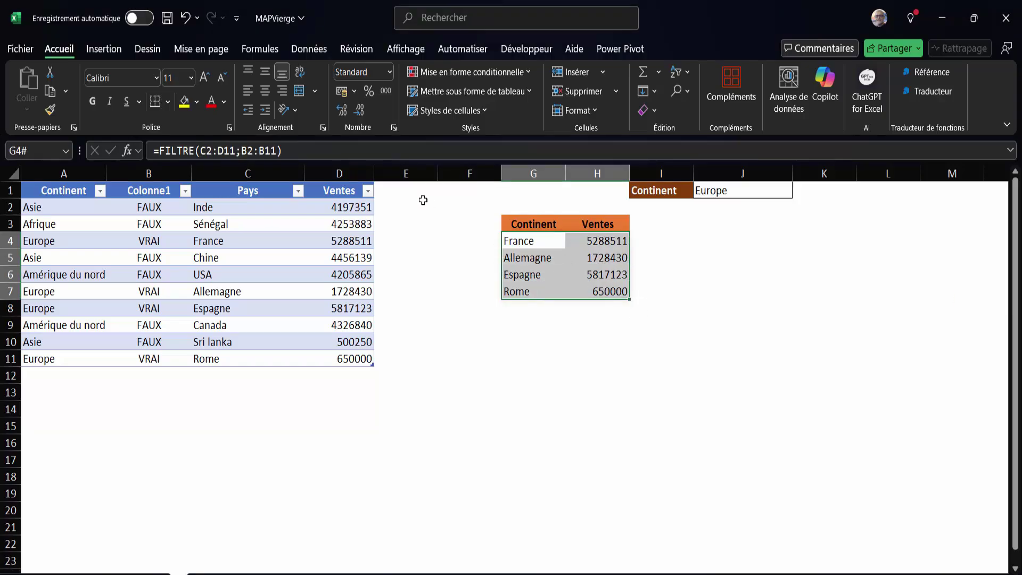
click(108, 51)
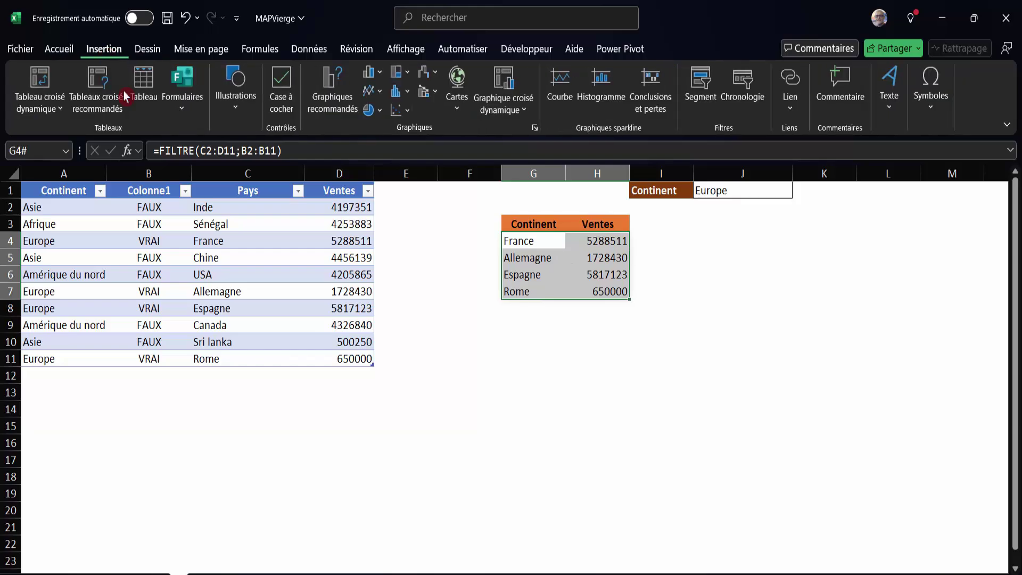
click(456, 112)
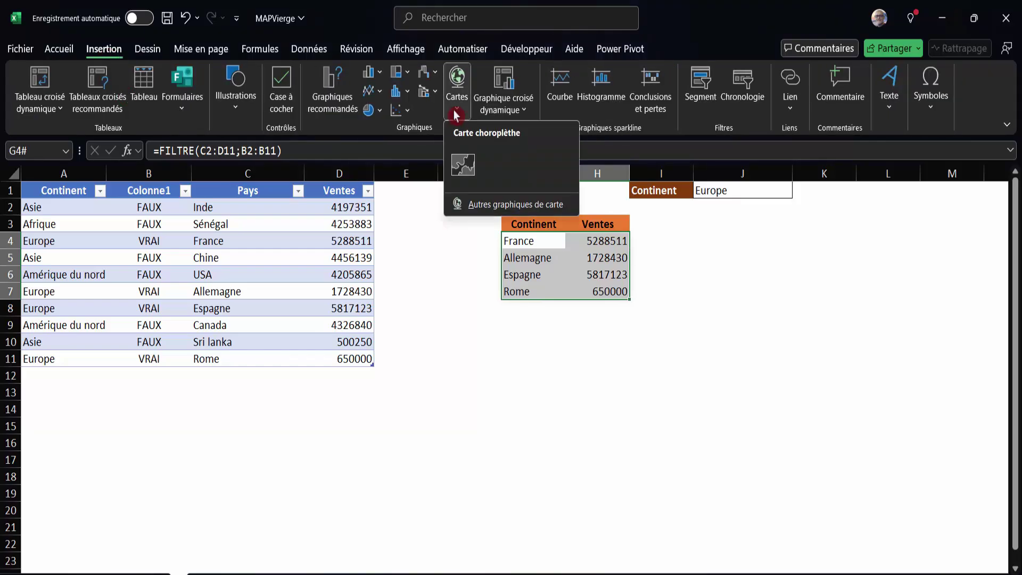
click(463, 171)
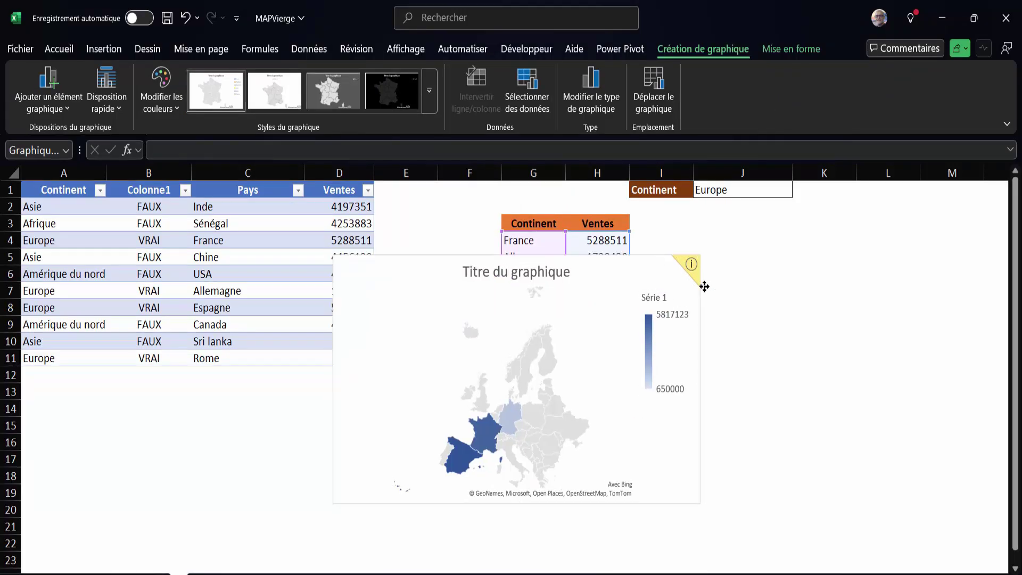
drag(662, 255, 720, 291)
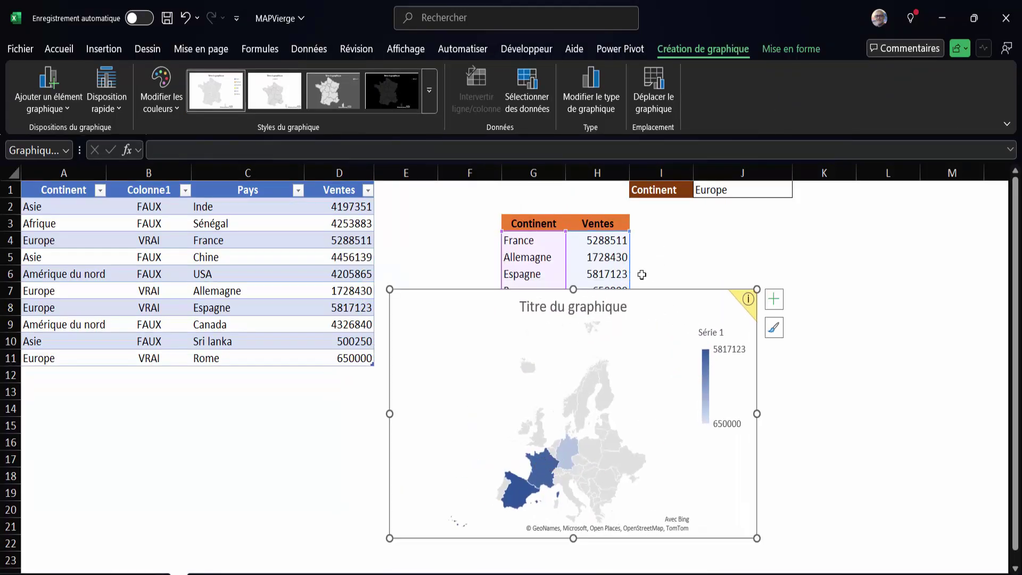
Step: Switch the J1 continent to Asie, then Amérique du nord, to watch the map update
click(742, 193)
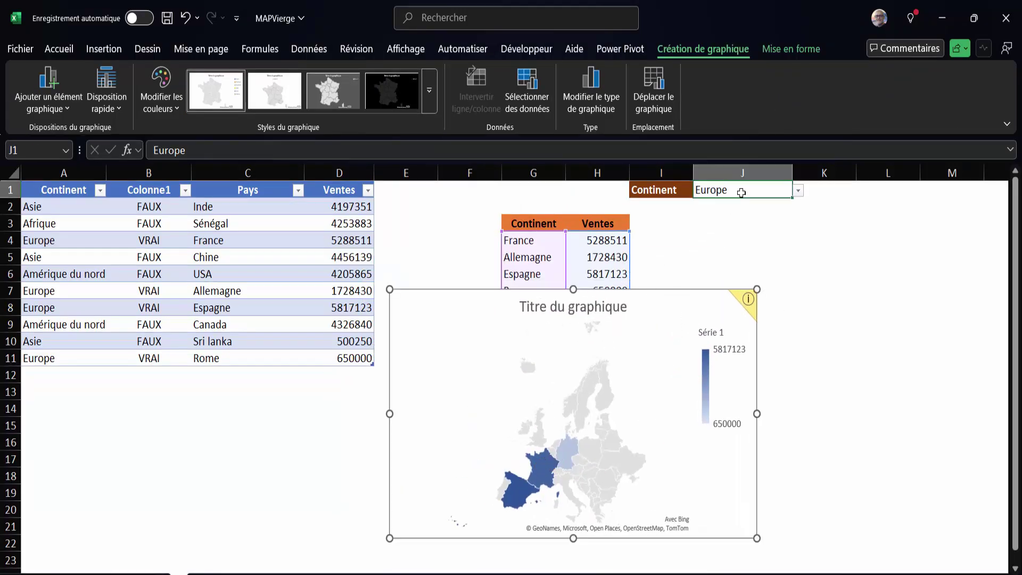
click(798, 192)
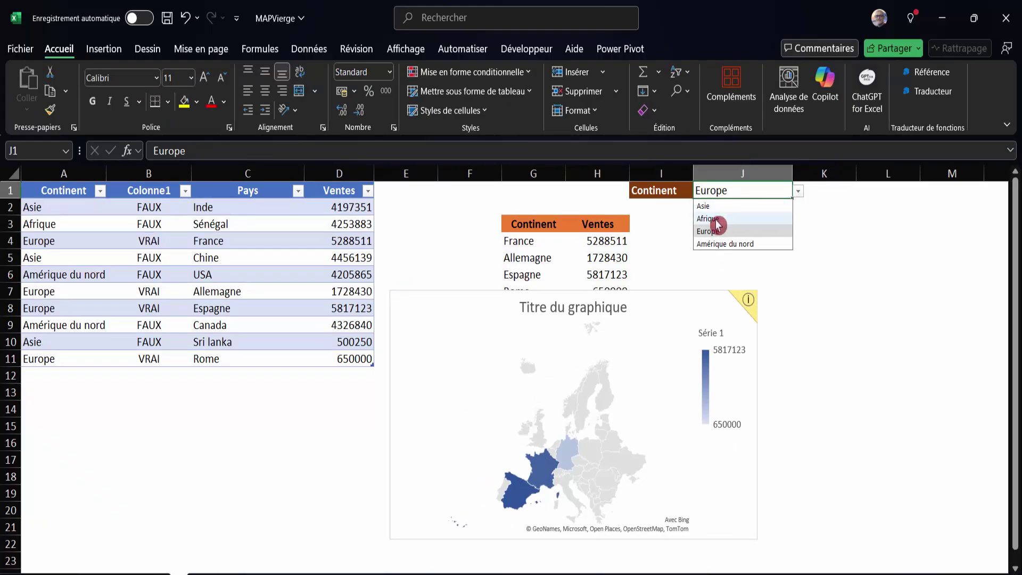
click(706, 207)
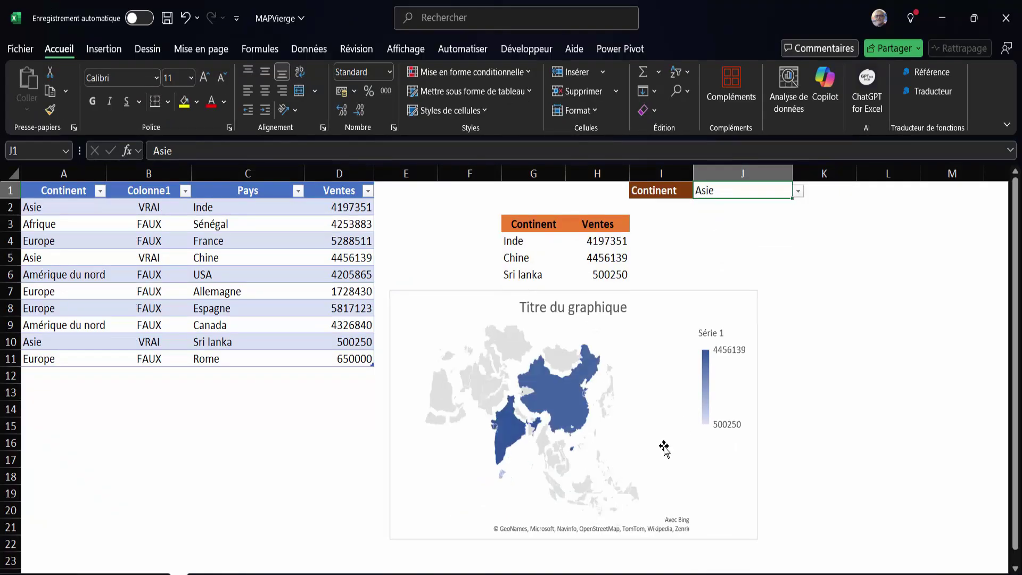
click(799, 192)
click(749, 245)
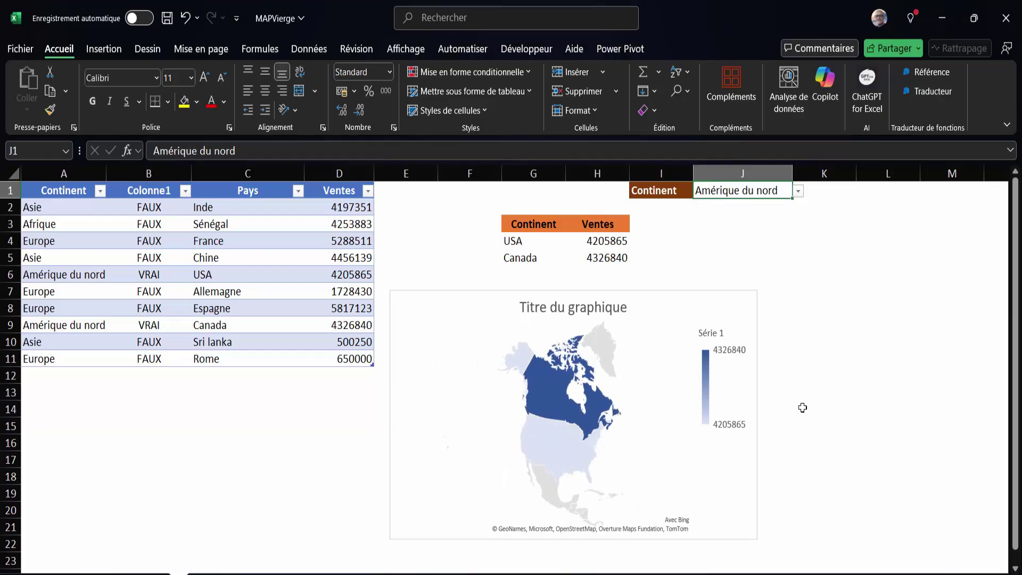
Step: Move the map chart over the filtered results table and enlarge it
click(692, 314)
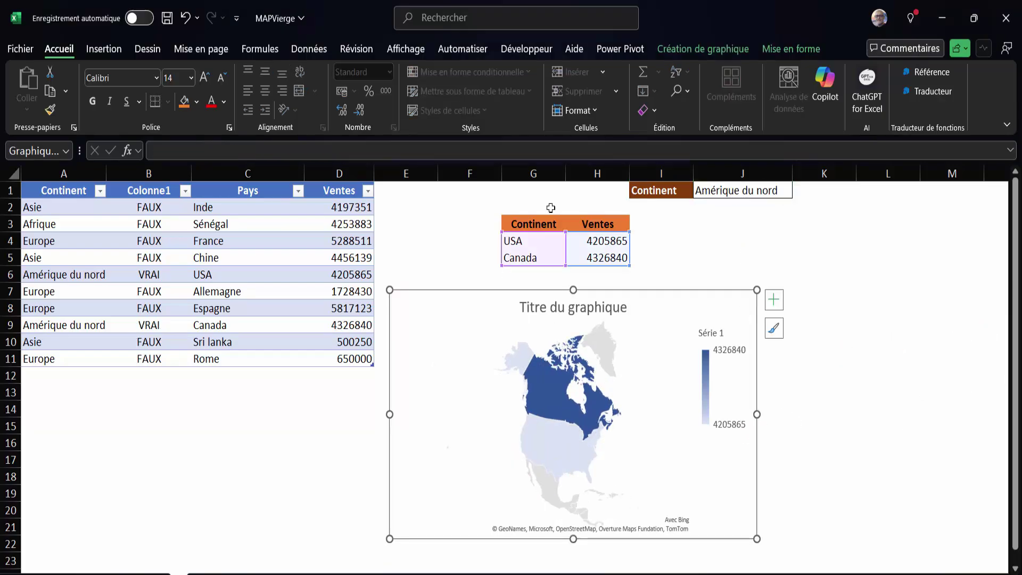
drag(727, 308, 765, 234)
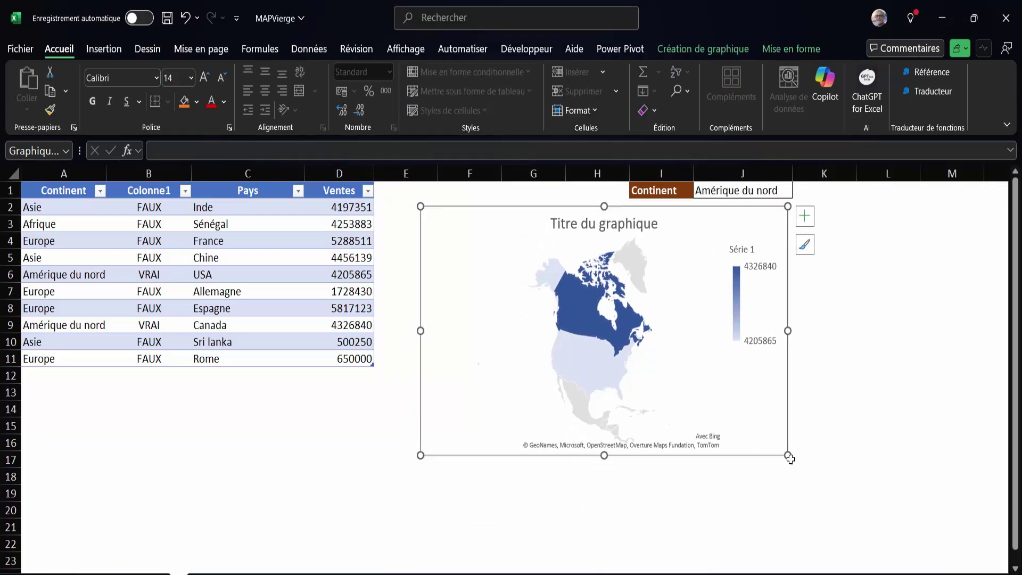
drag(788, 455, 857, 494)
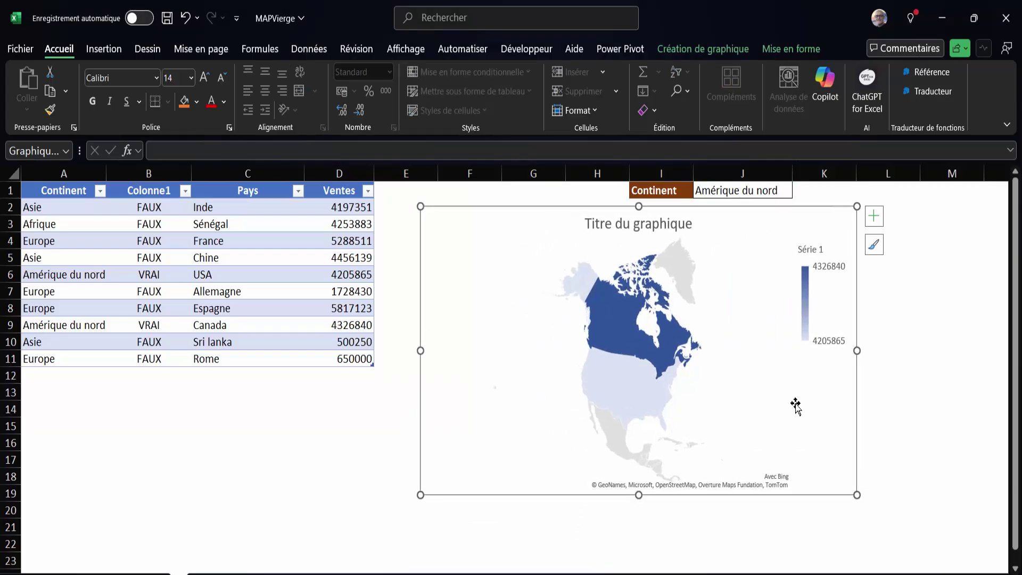
Step: Remove the map chart's border with Contour > Sans contour
click(792, 54)
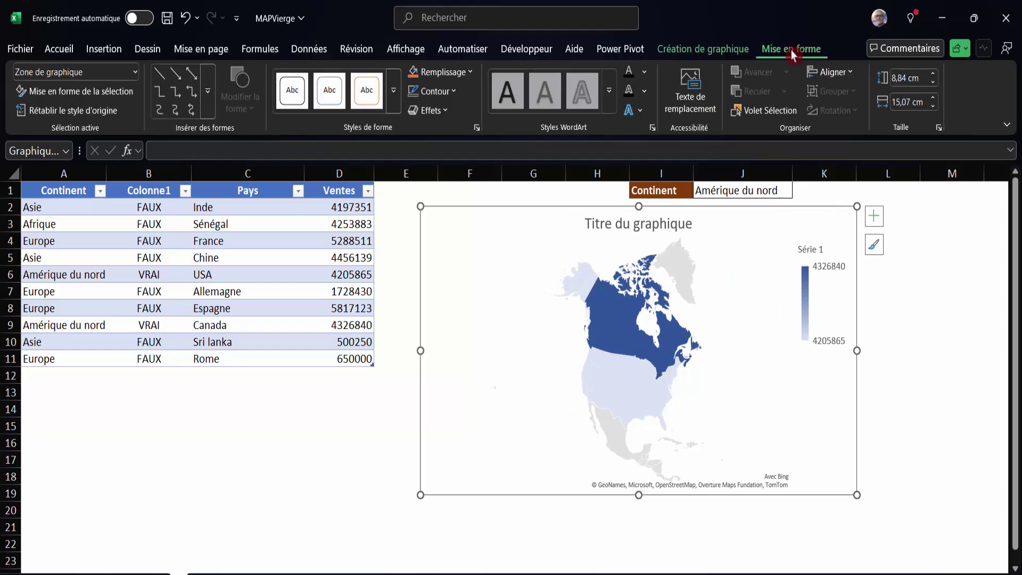
click(456, 92)
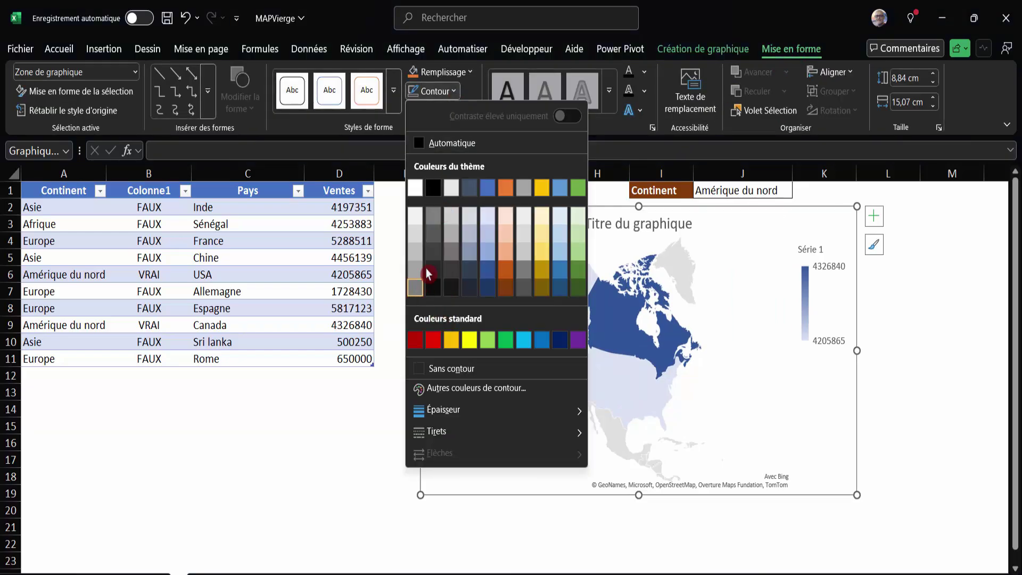
click(426, 367)
click(341, 428)
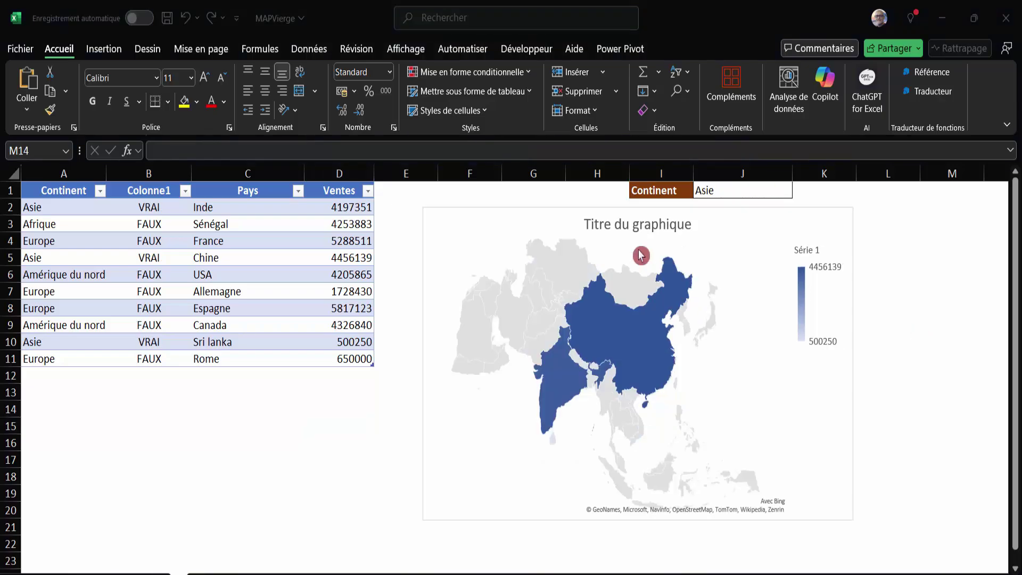
click(635, 232)
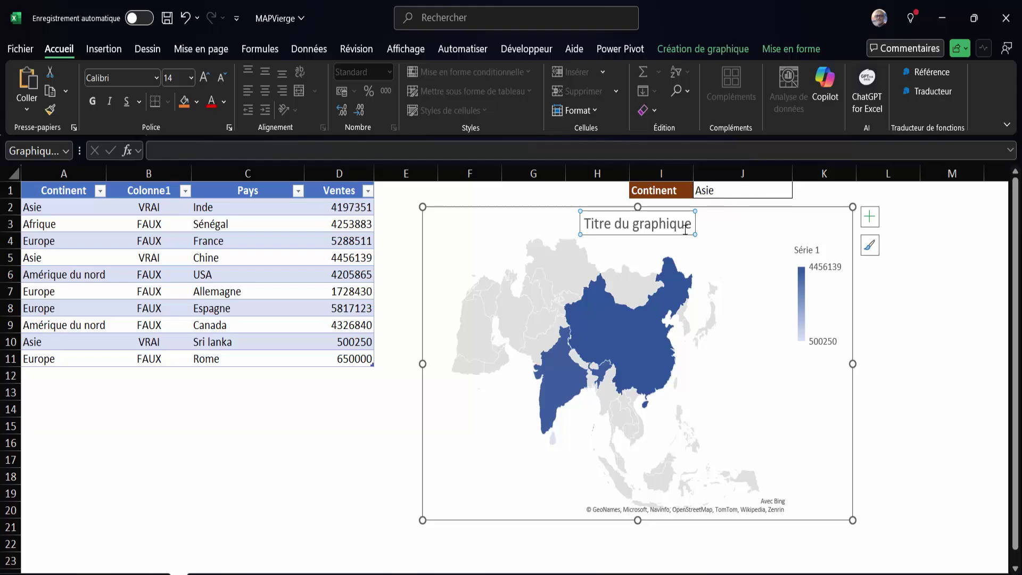
Step: Turn off Titre du graphique in the chart elements, leaving only the shaded map and legend
click(957, 309)
click(658, 231)
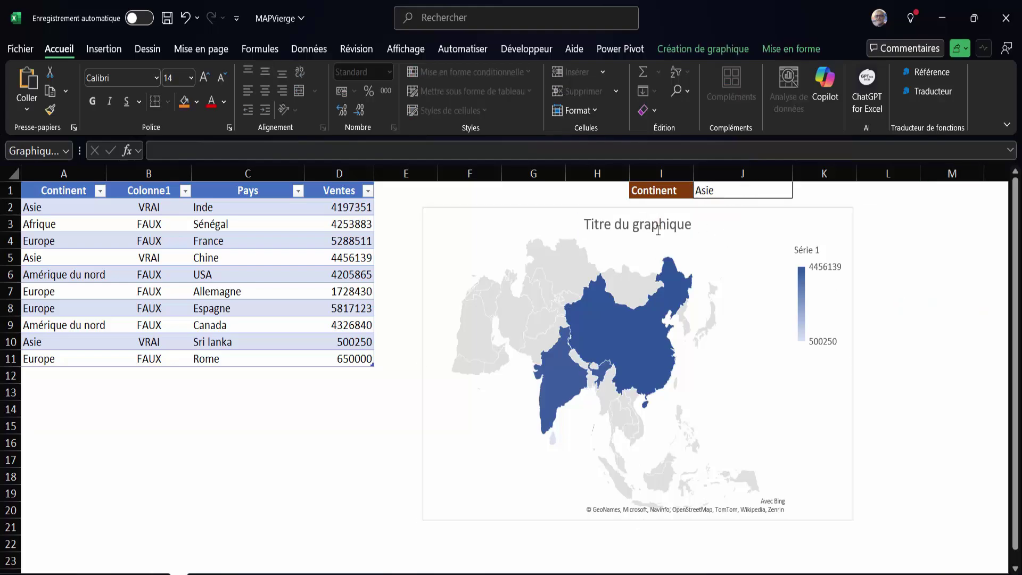
click(660, 231)
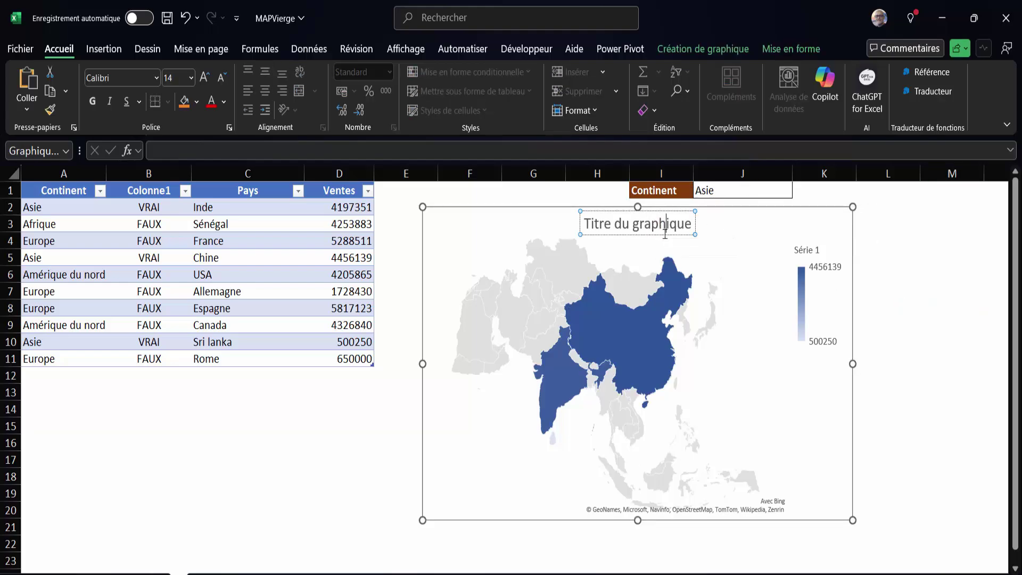
key(Delete)
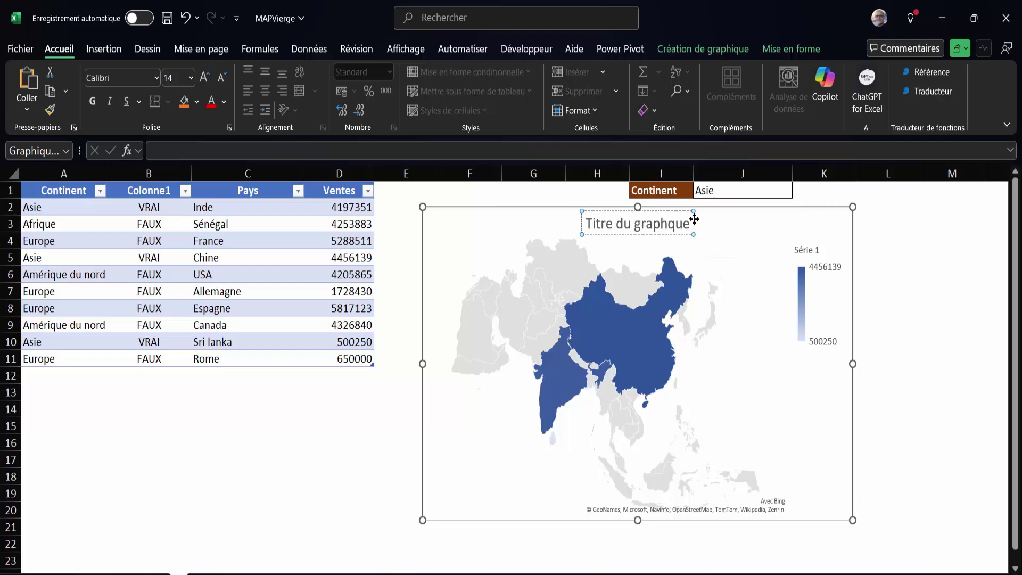
click(953, 258)
click(816, 226)
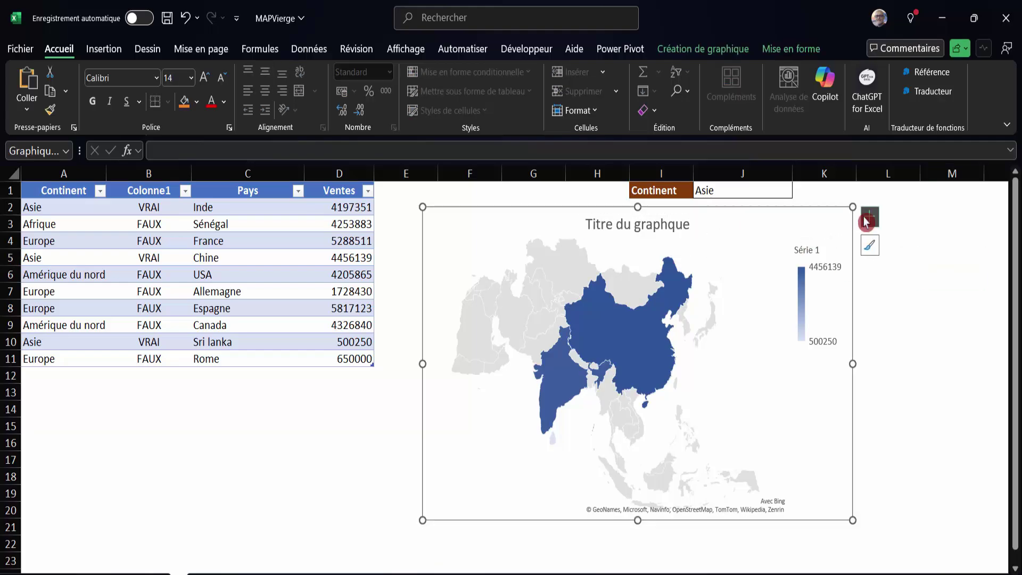
click(870, 220)
click(879, 392)
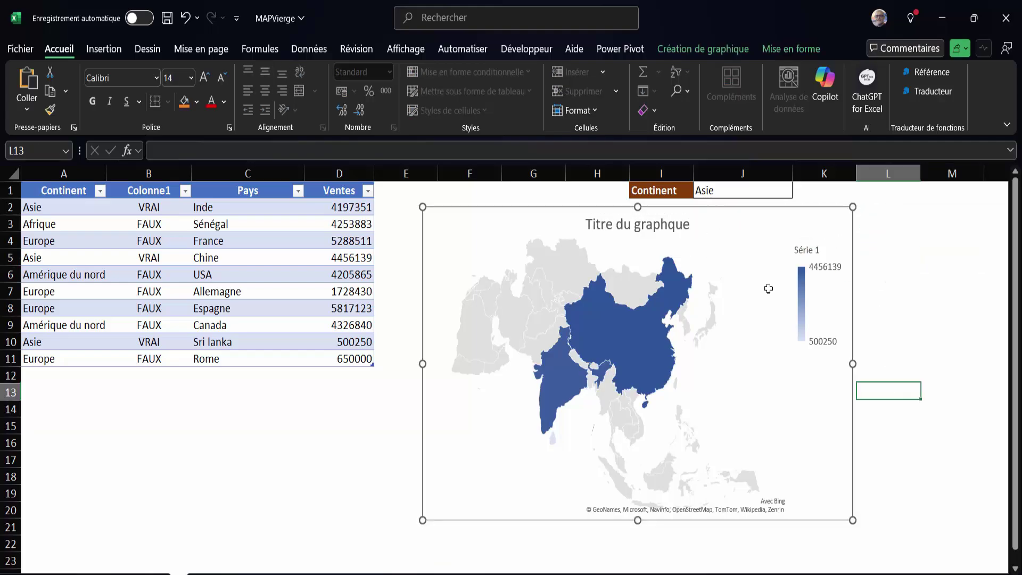
click(655, 228)
click(870, 217)
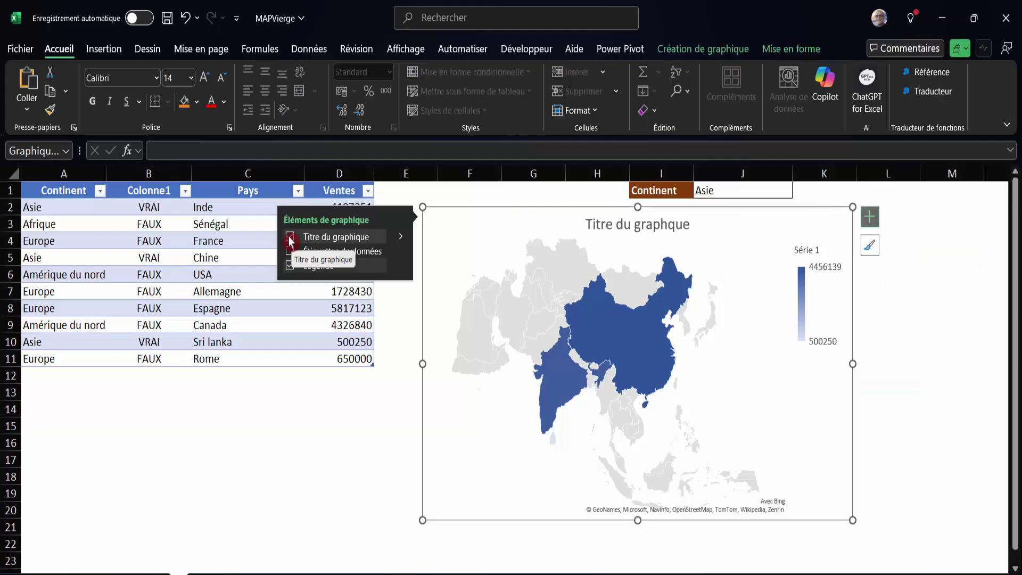
click(290, 238)
click(339, 426)
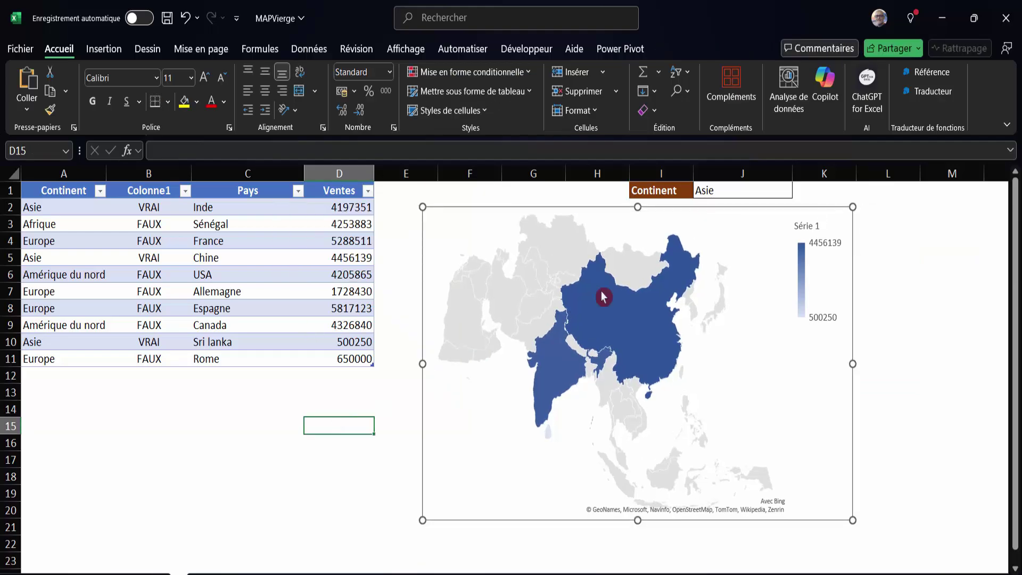
Step: Draw a text box at the map's top-left and link it to =$J$1 so it shows Asie
click(108, 50)
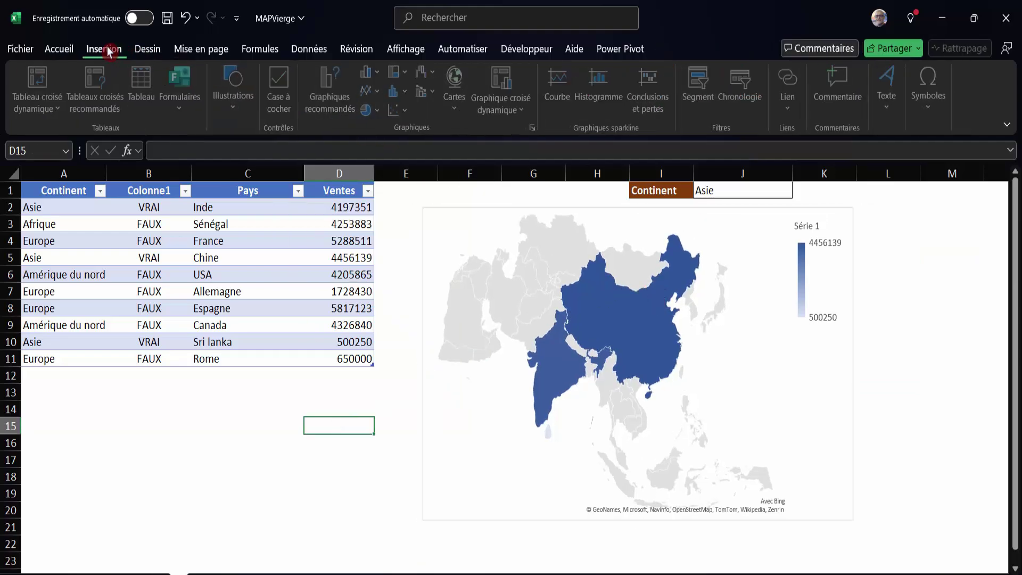
click(889, 88)
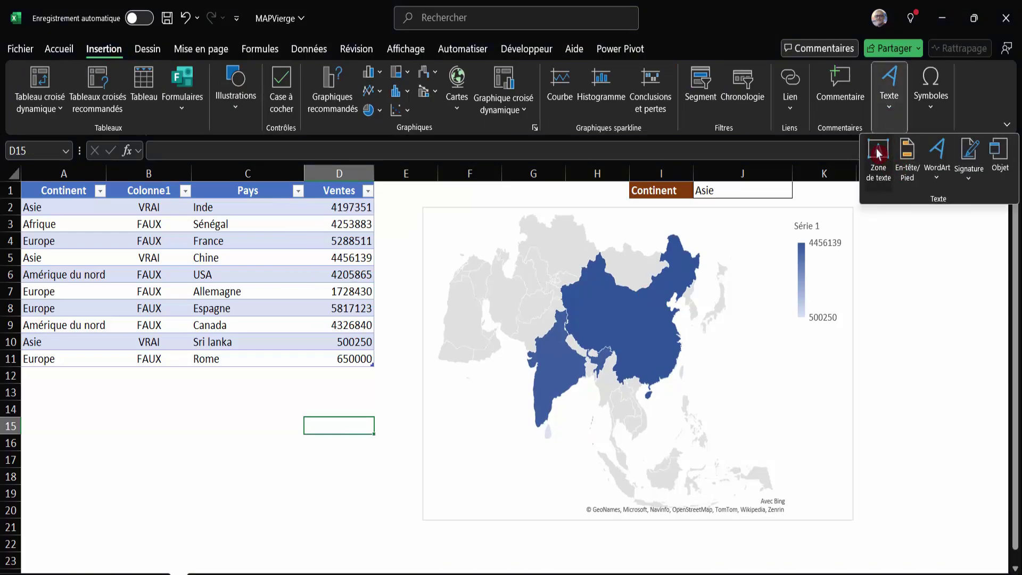
click(880, 152)
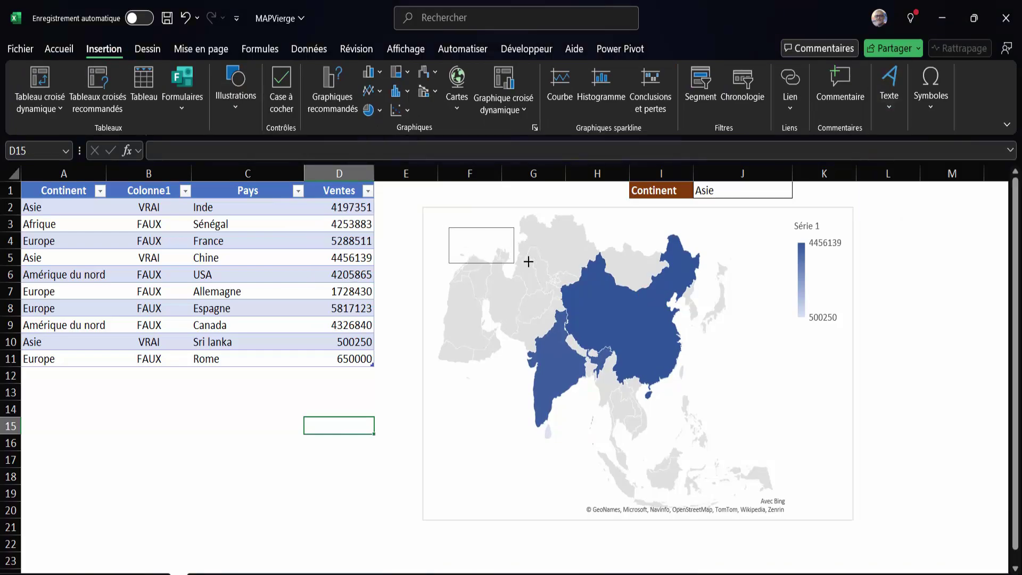
drag(449, 227, 570, 260)
click(210, 151)
text(=)
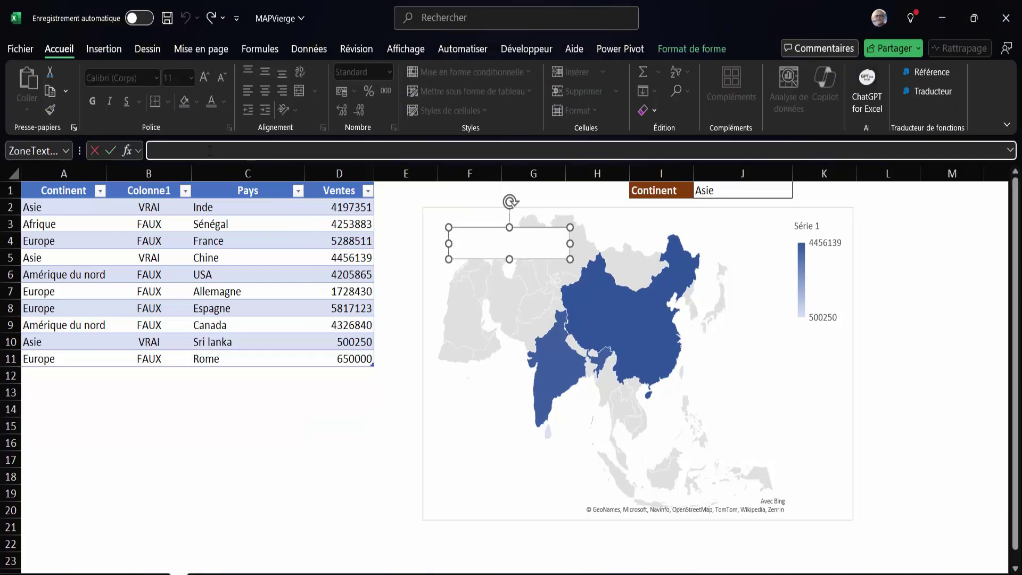
click(739, 192)
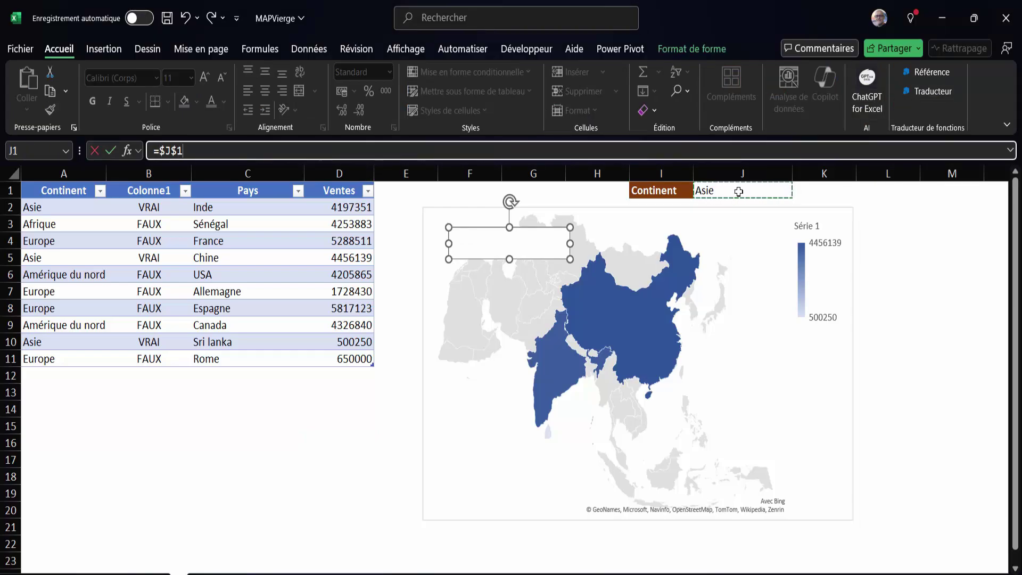
key(Return)
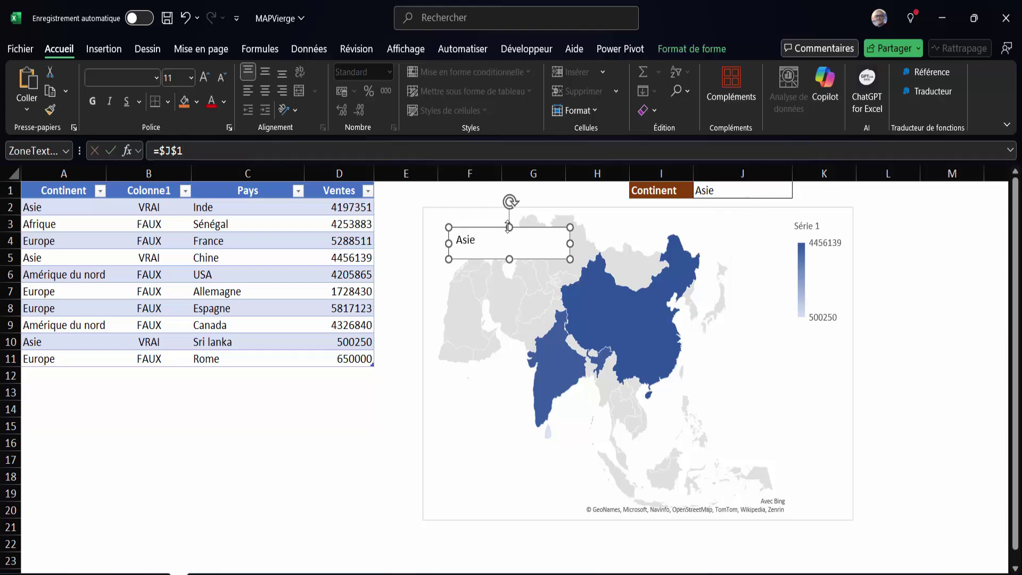
Step: Give the Asie text box no fill and no outline
click(900, 393)
click(532, 246)
click(709, 49)
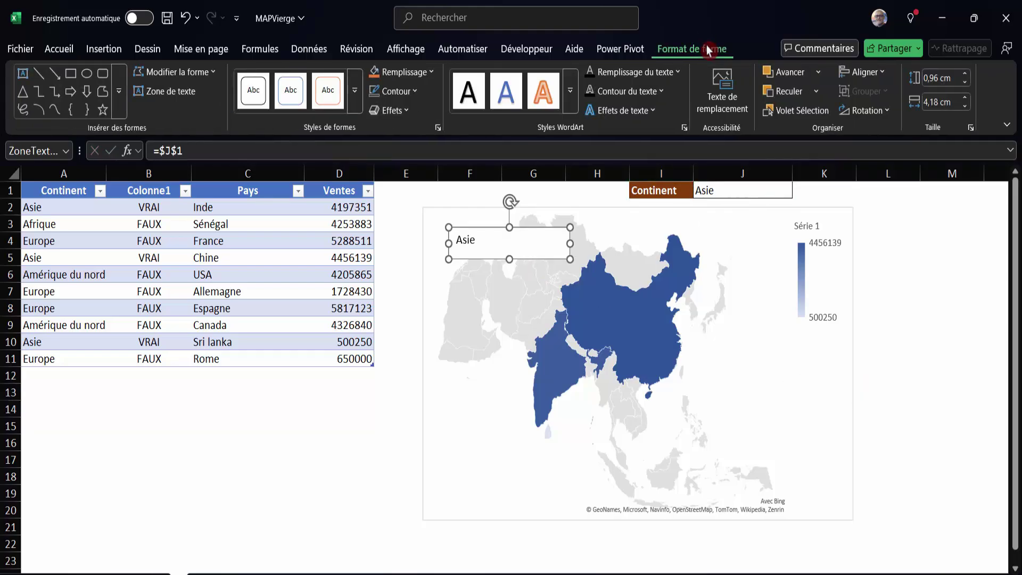
click(404, 72)
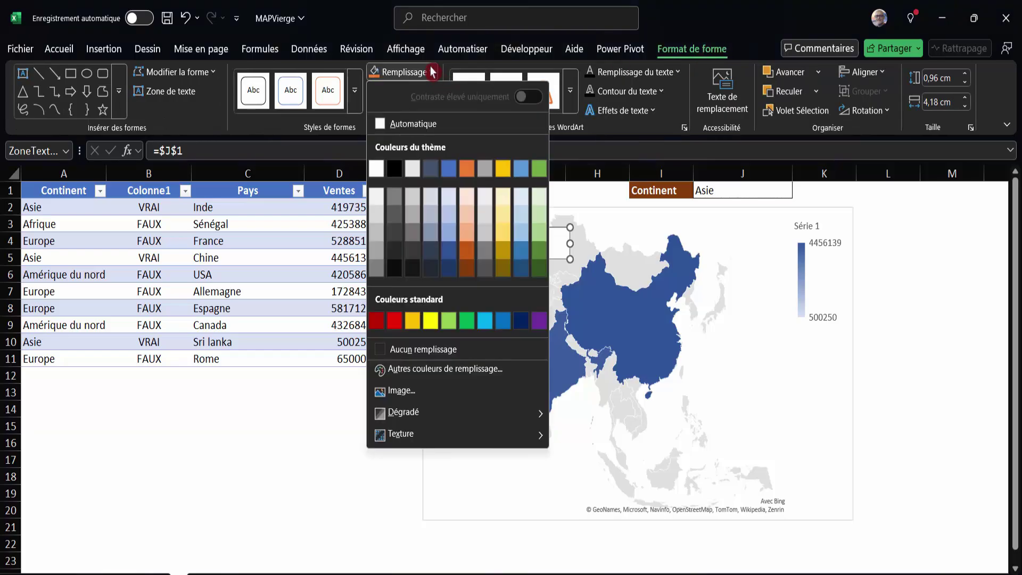
click(407, 350)
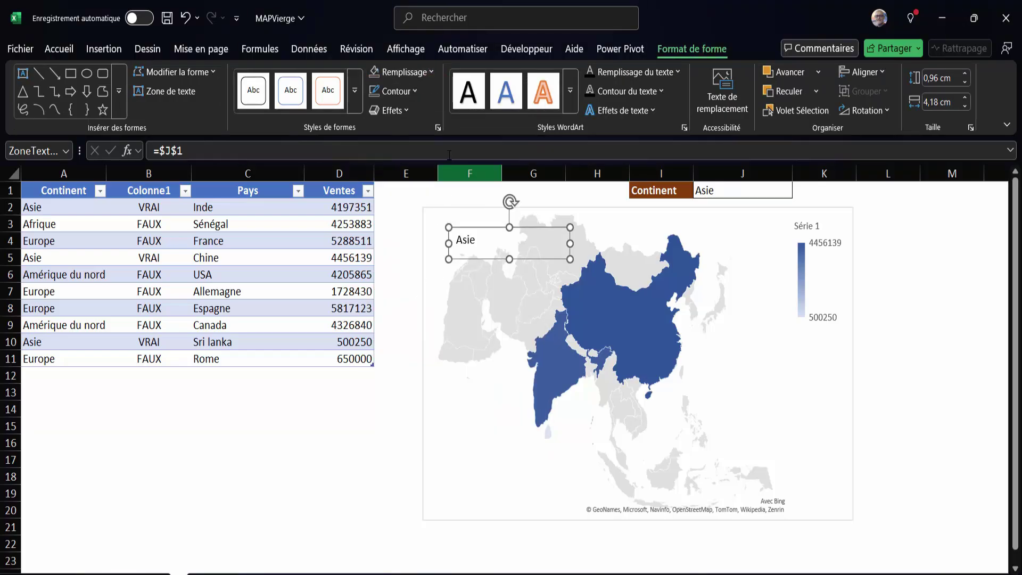
click(394, 92)
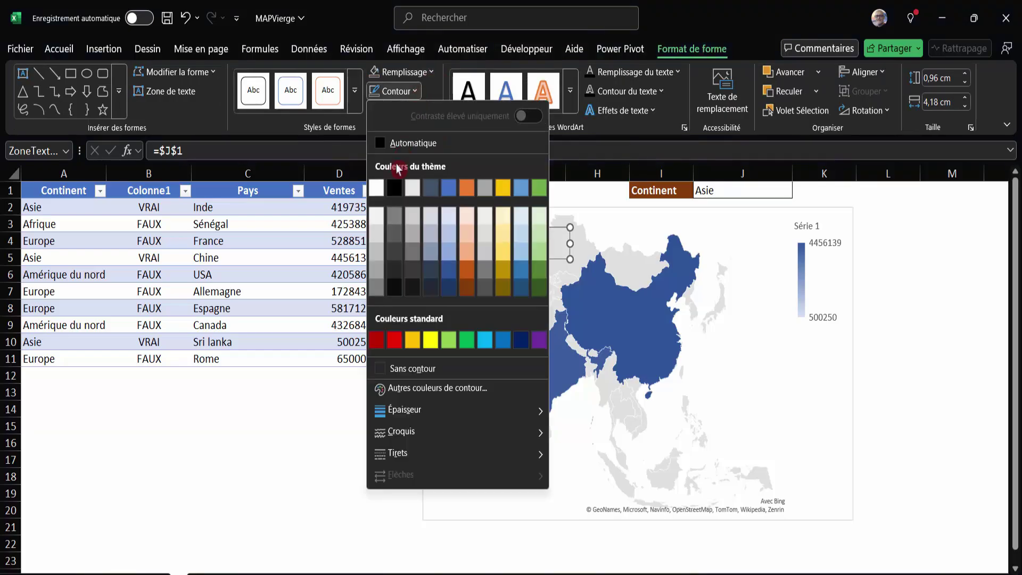
click(405, 370)
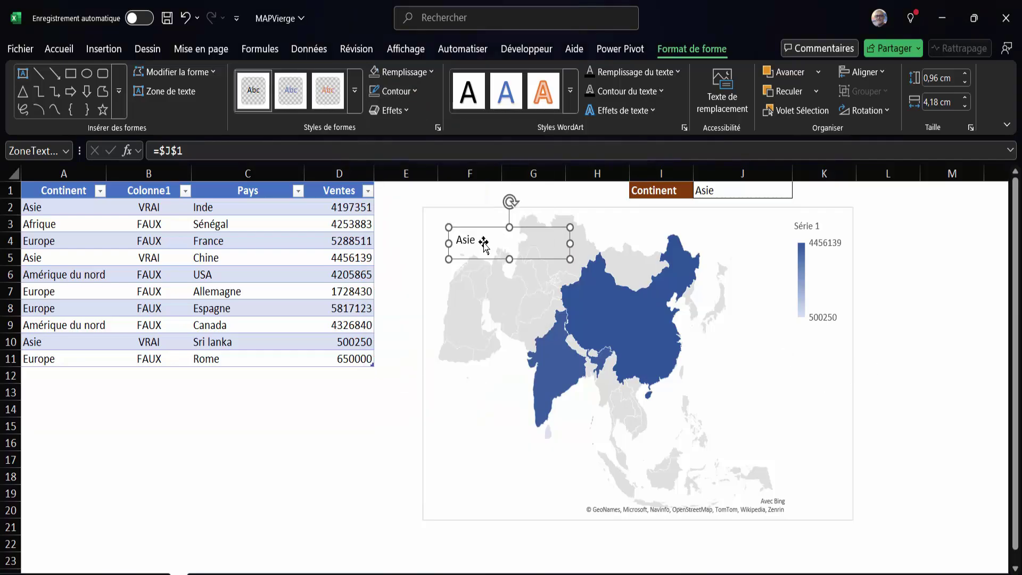
click(312, 501)
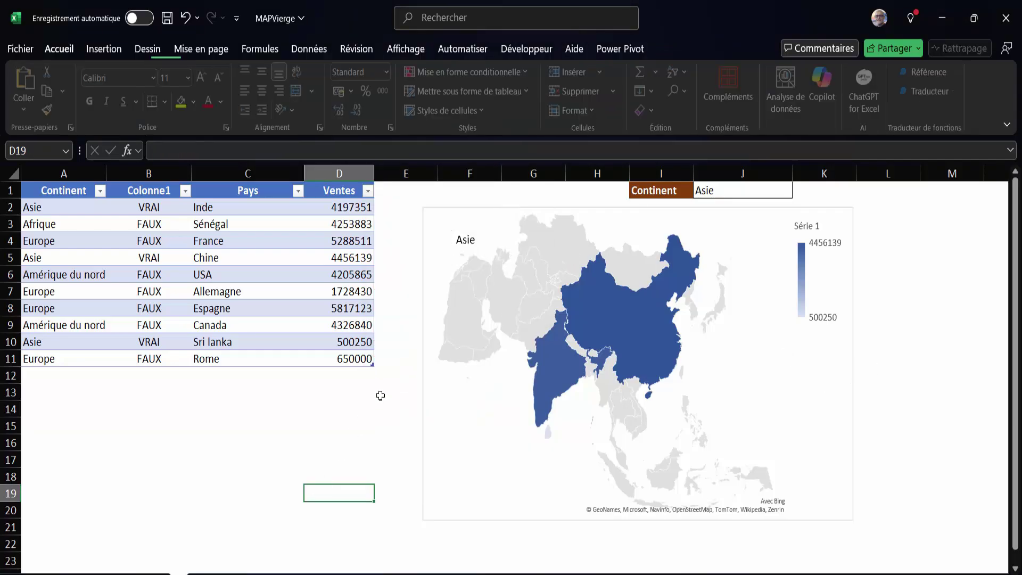
click(481, 243)
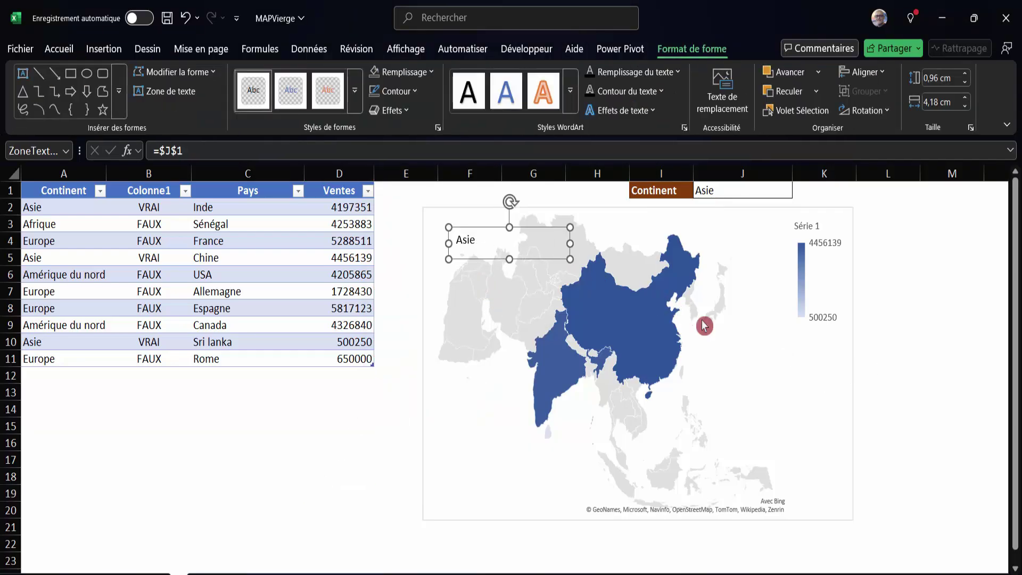
click(919, 446)
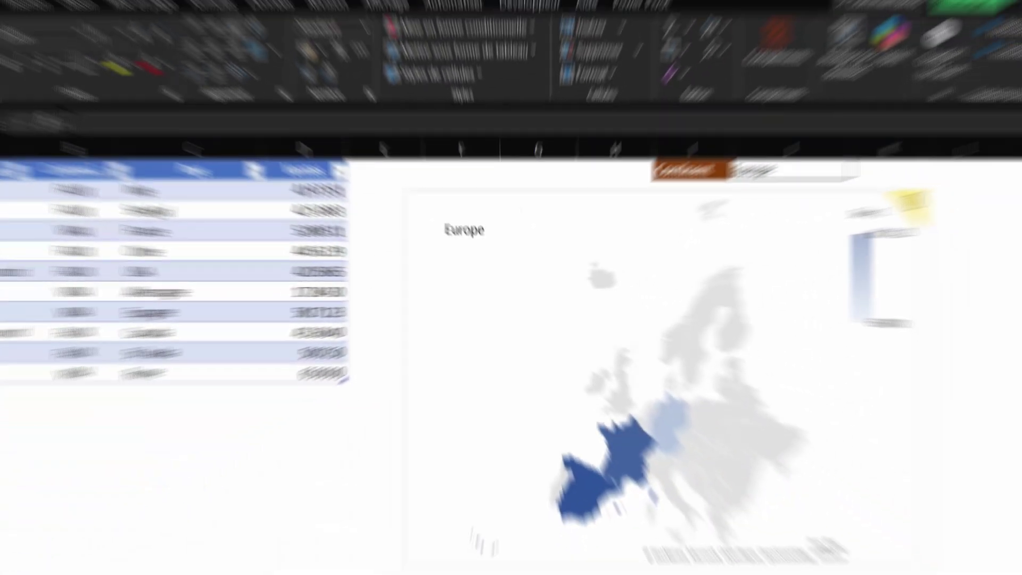